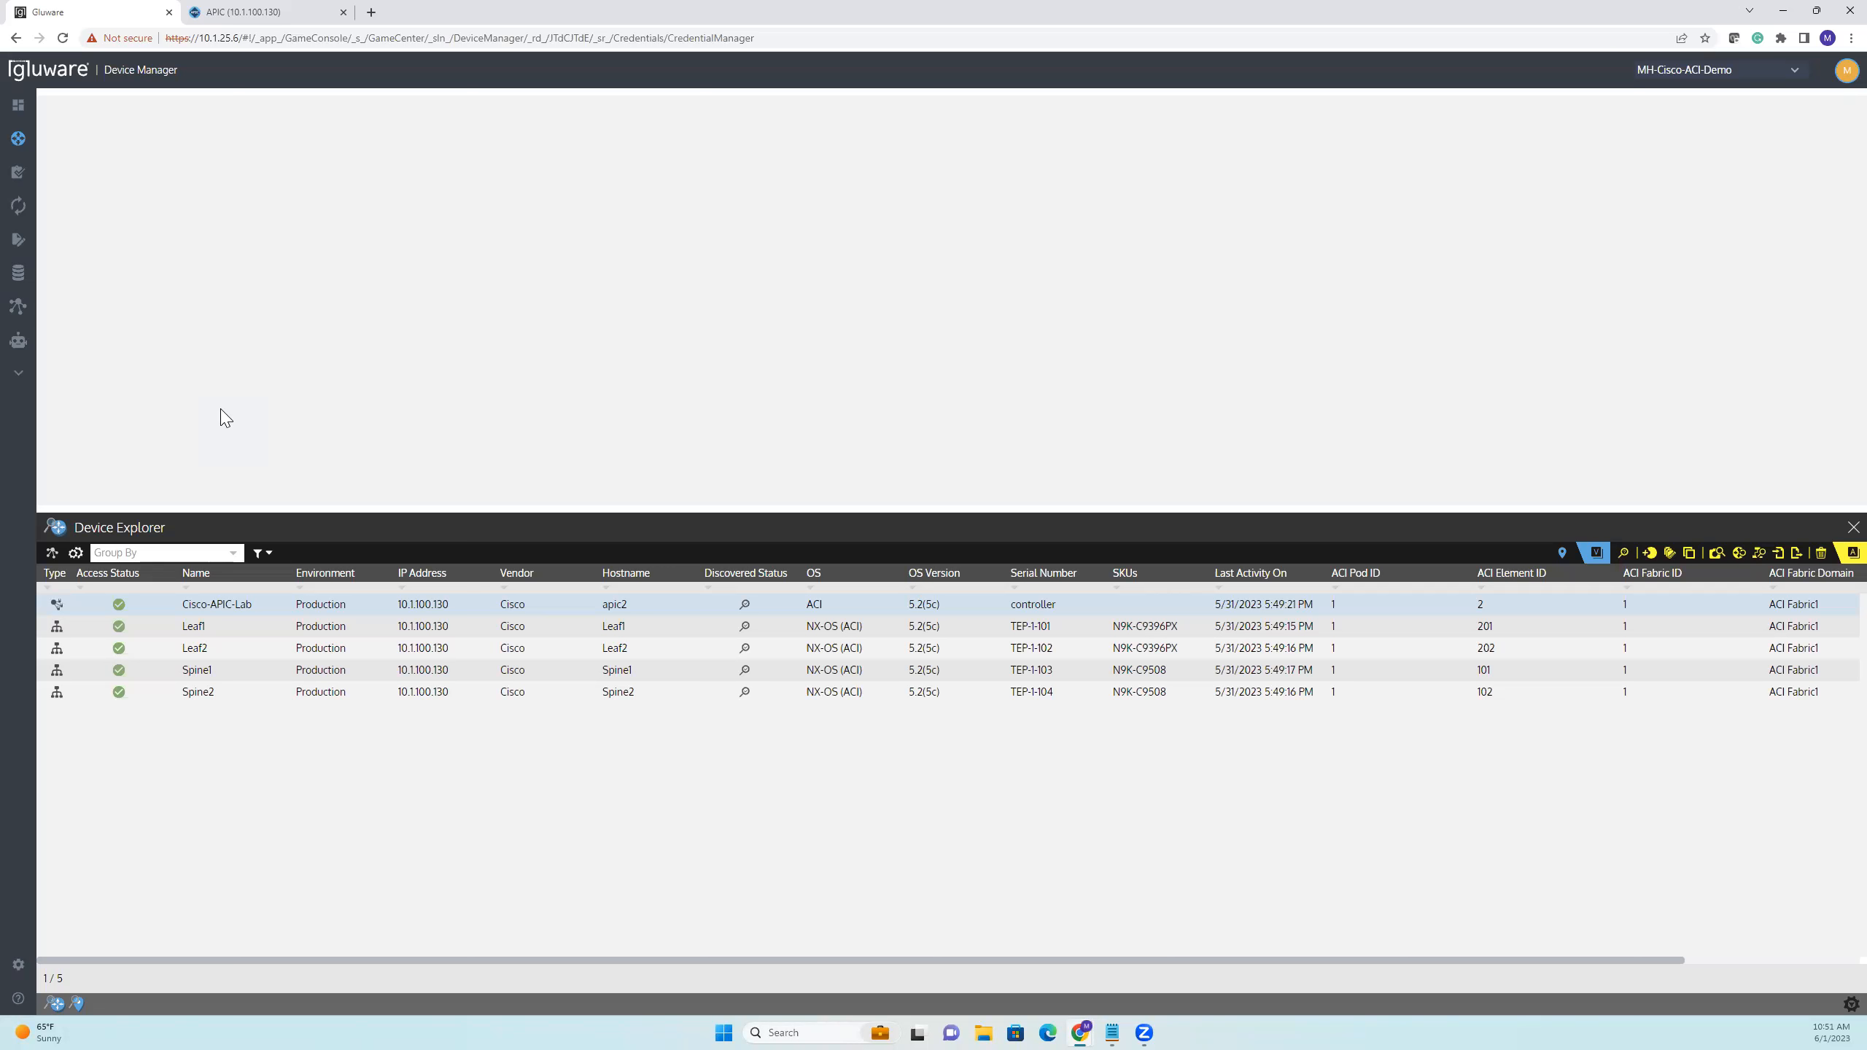
Open the Cisco-APIC-Lab device details and review the available connection methods, keeping Cisco ACI API connection
double_click(317, 612)
left_click_drag(321, 525, 338, 574)
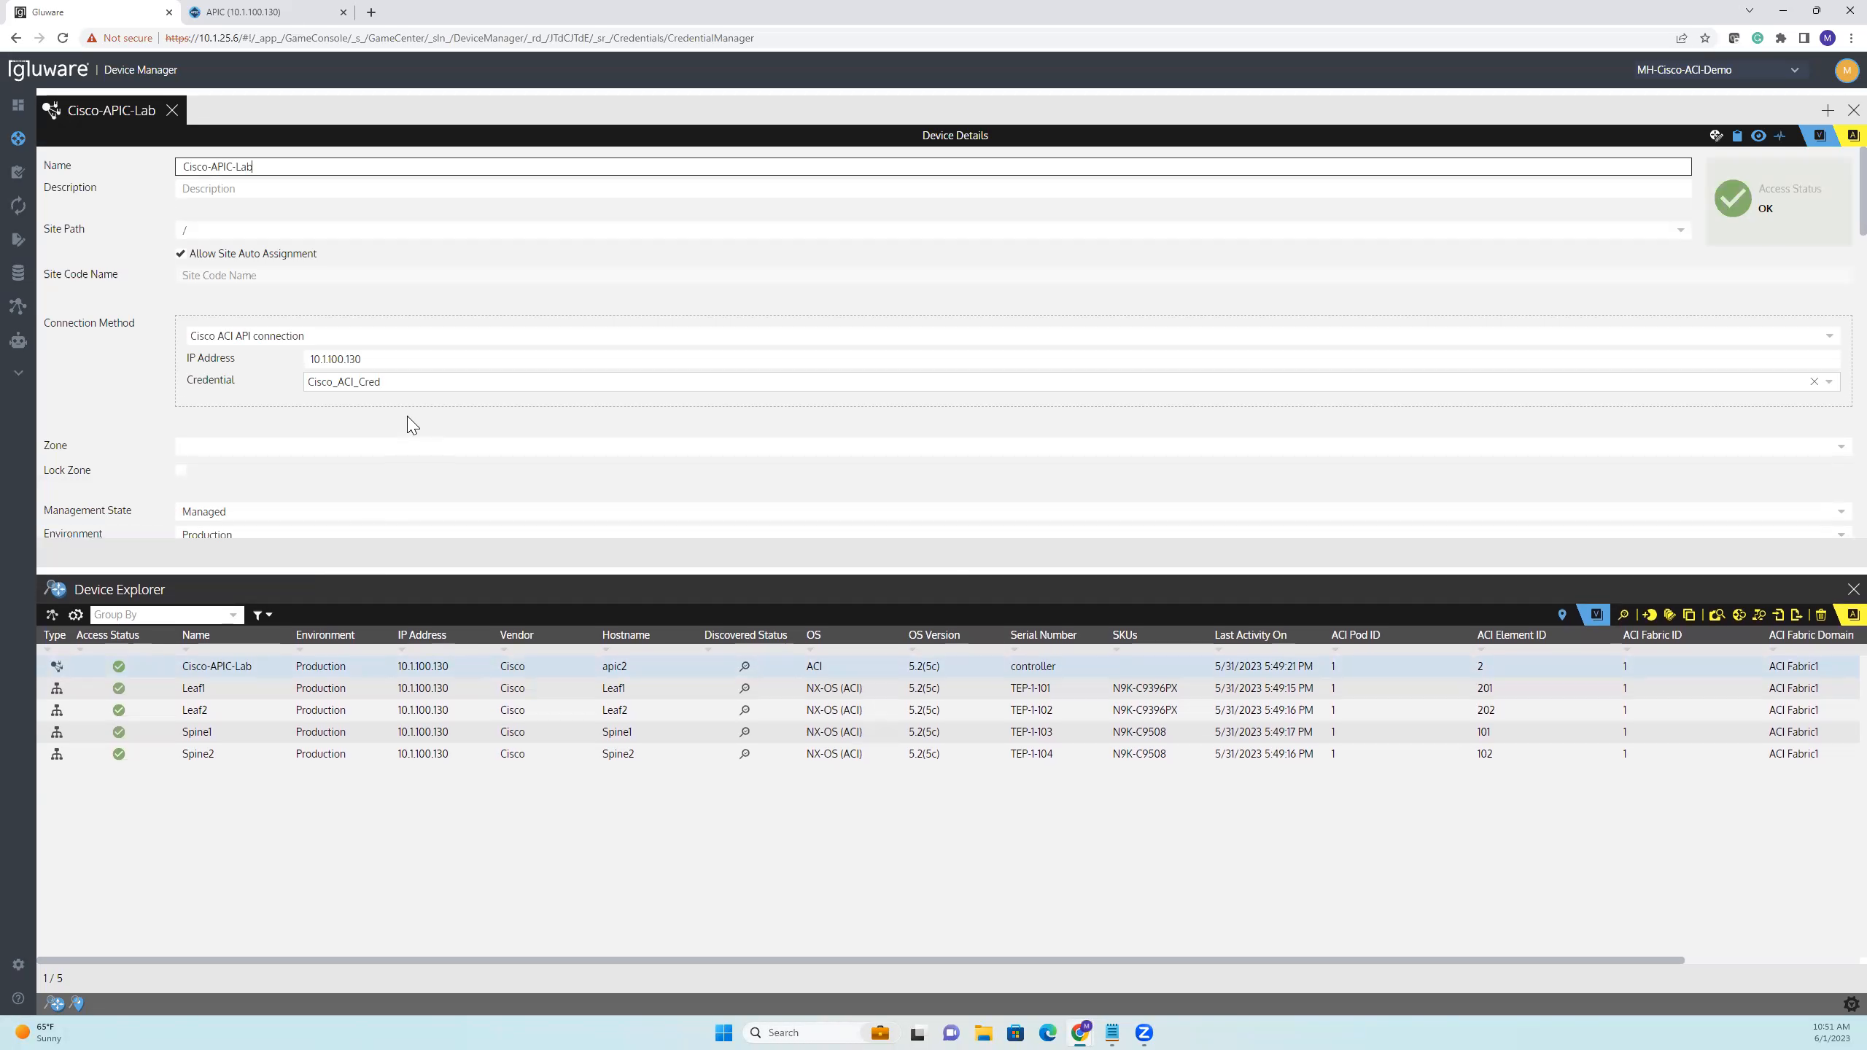
left_click(1828, 337)
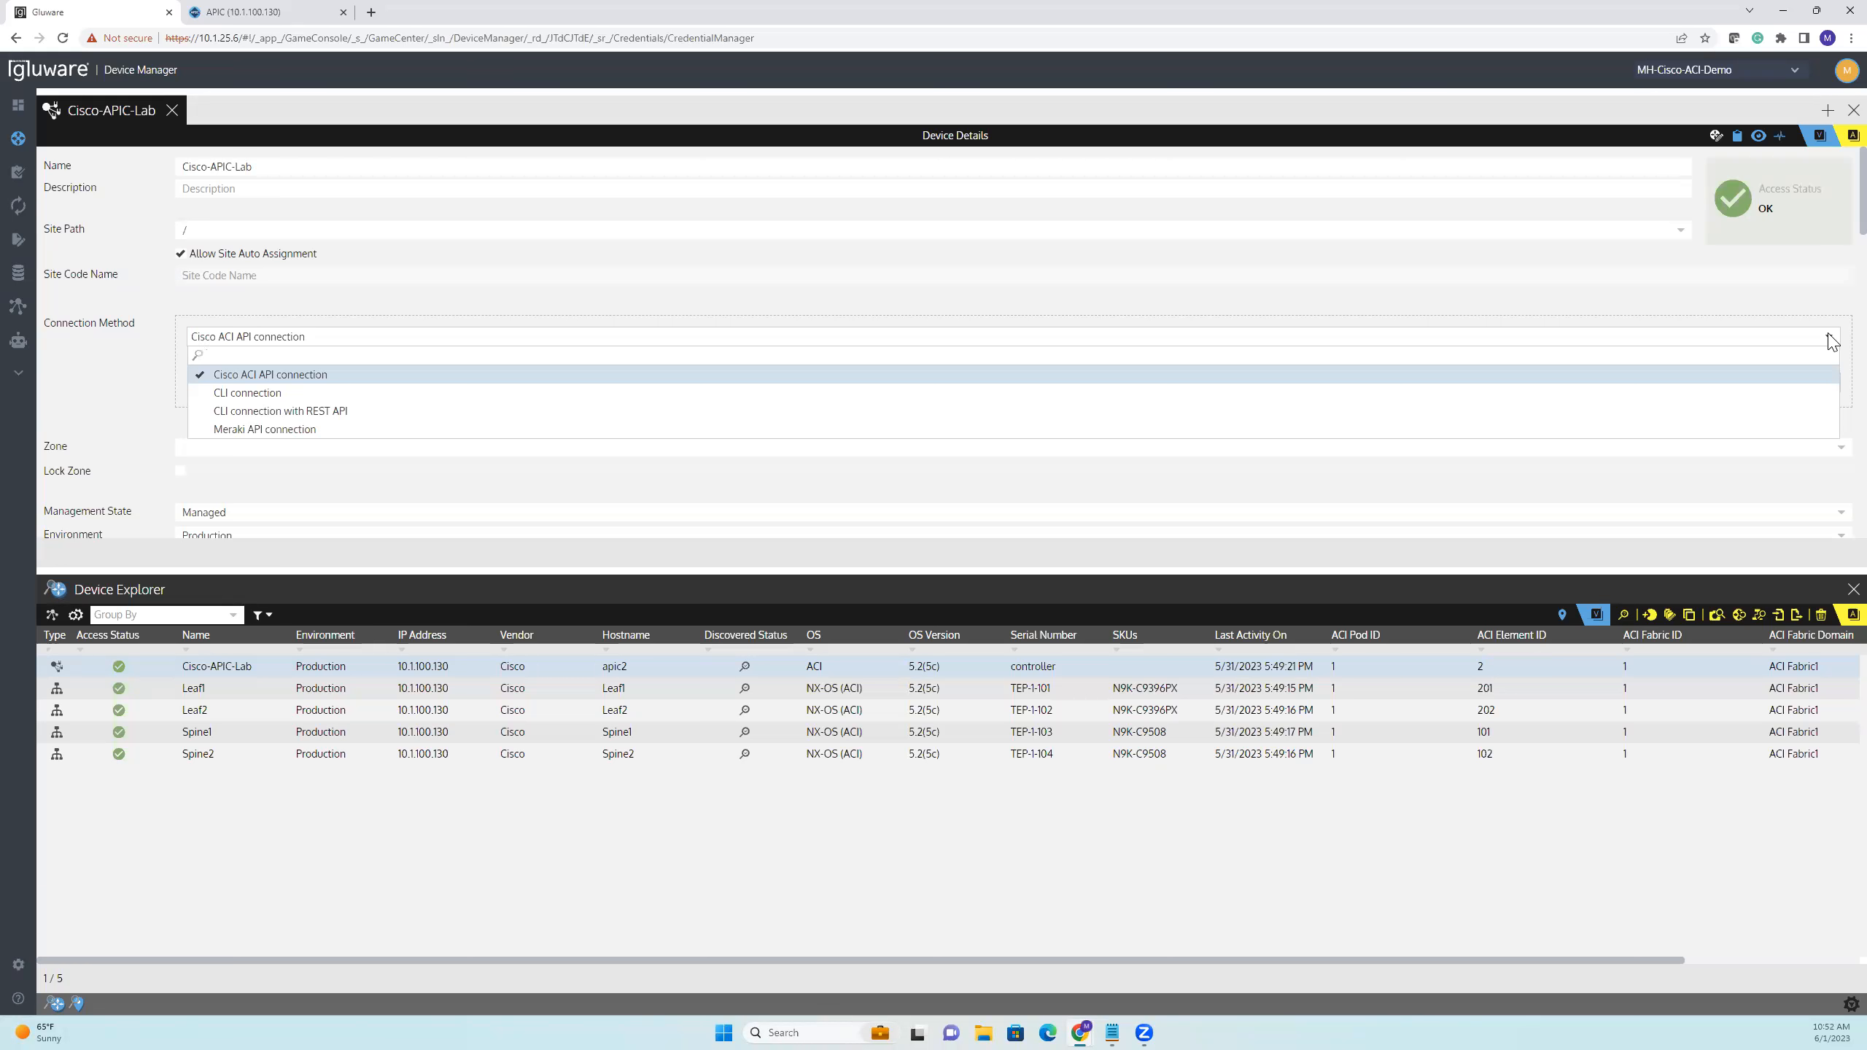
left_click(923, 313)
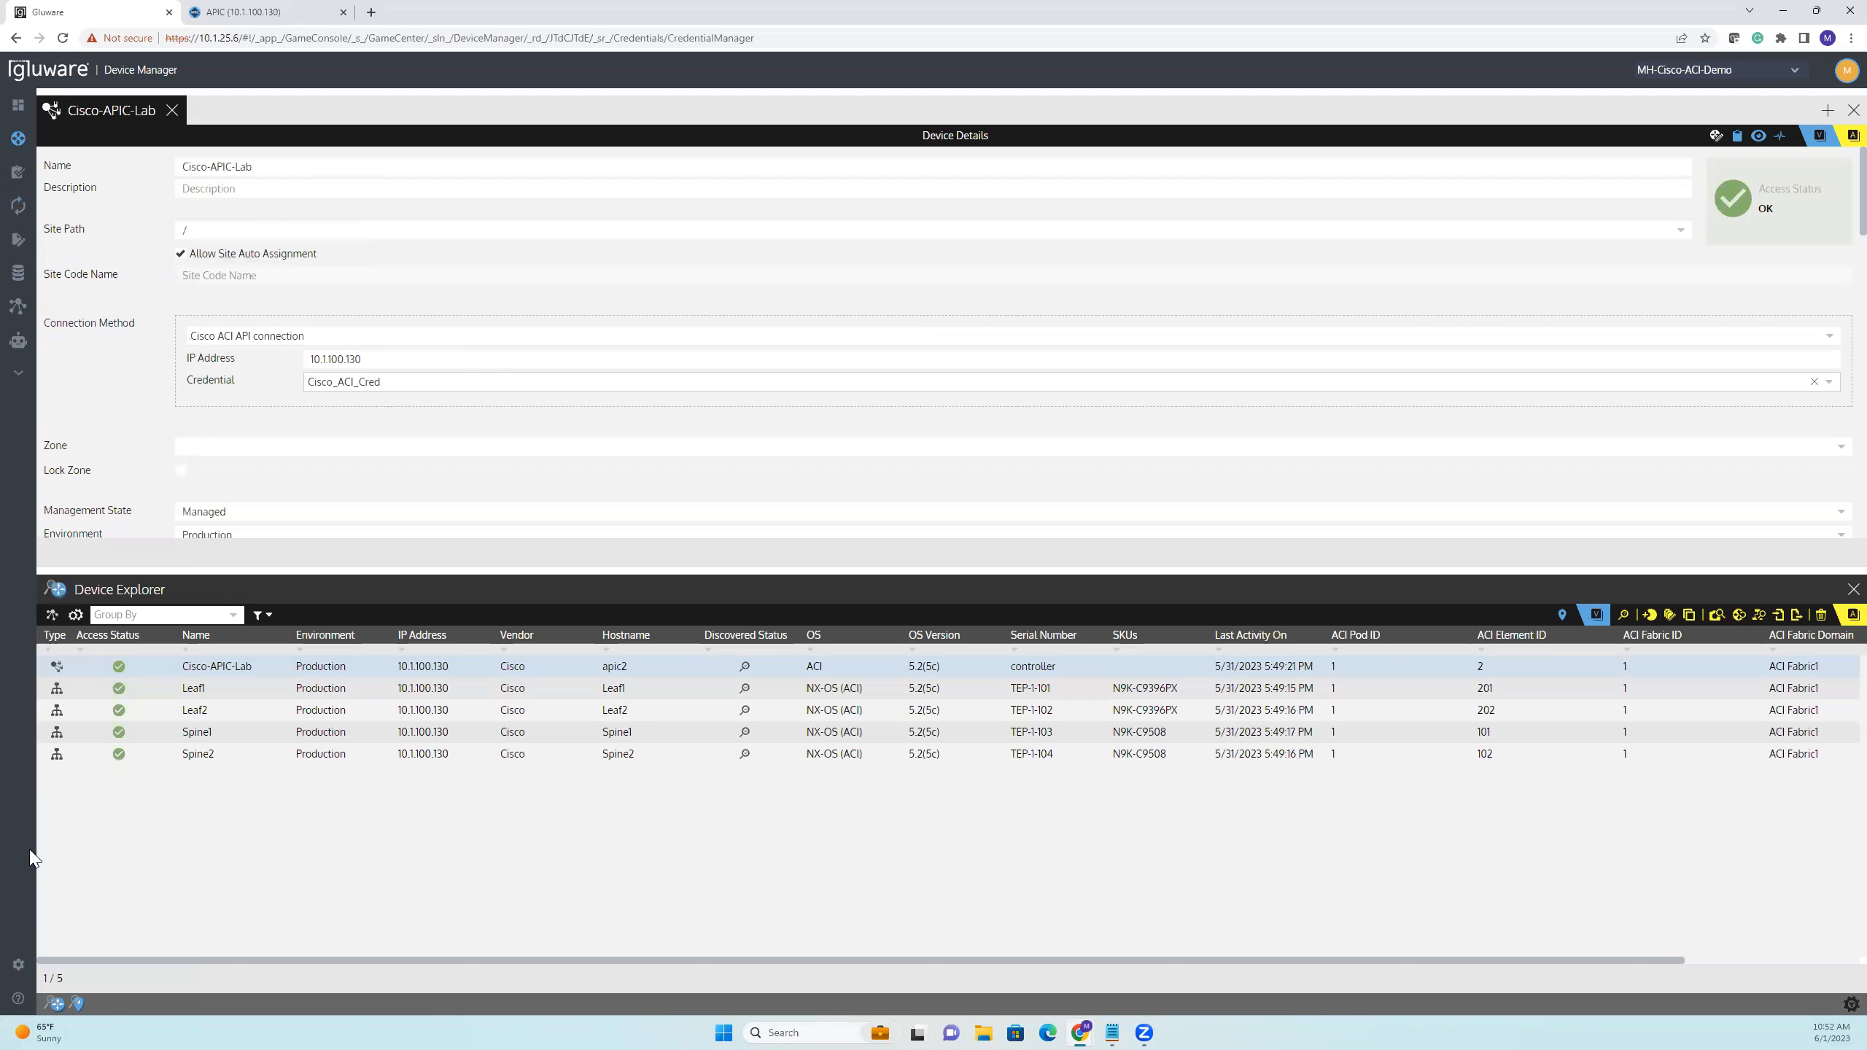
Review the Cisco_ACI_Cred credential in the credential settings and close it without making changes
mouse_move(156, 985)
left_click(234, 973)
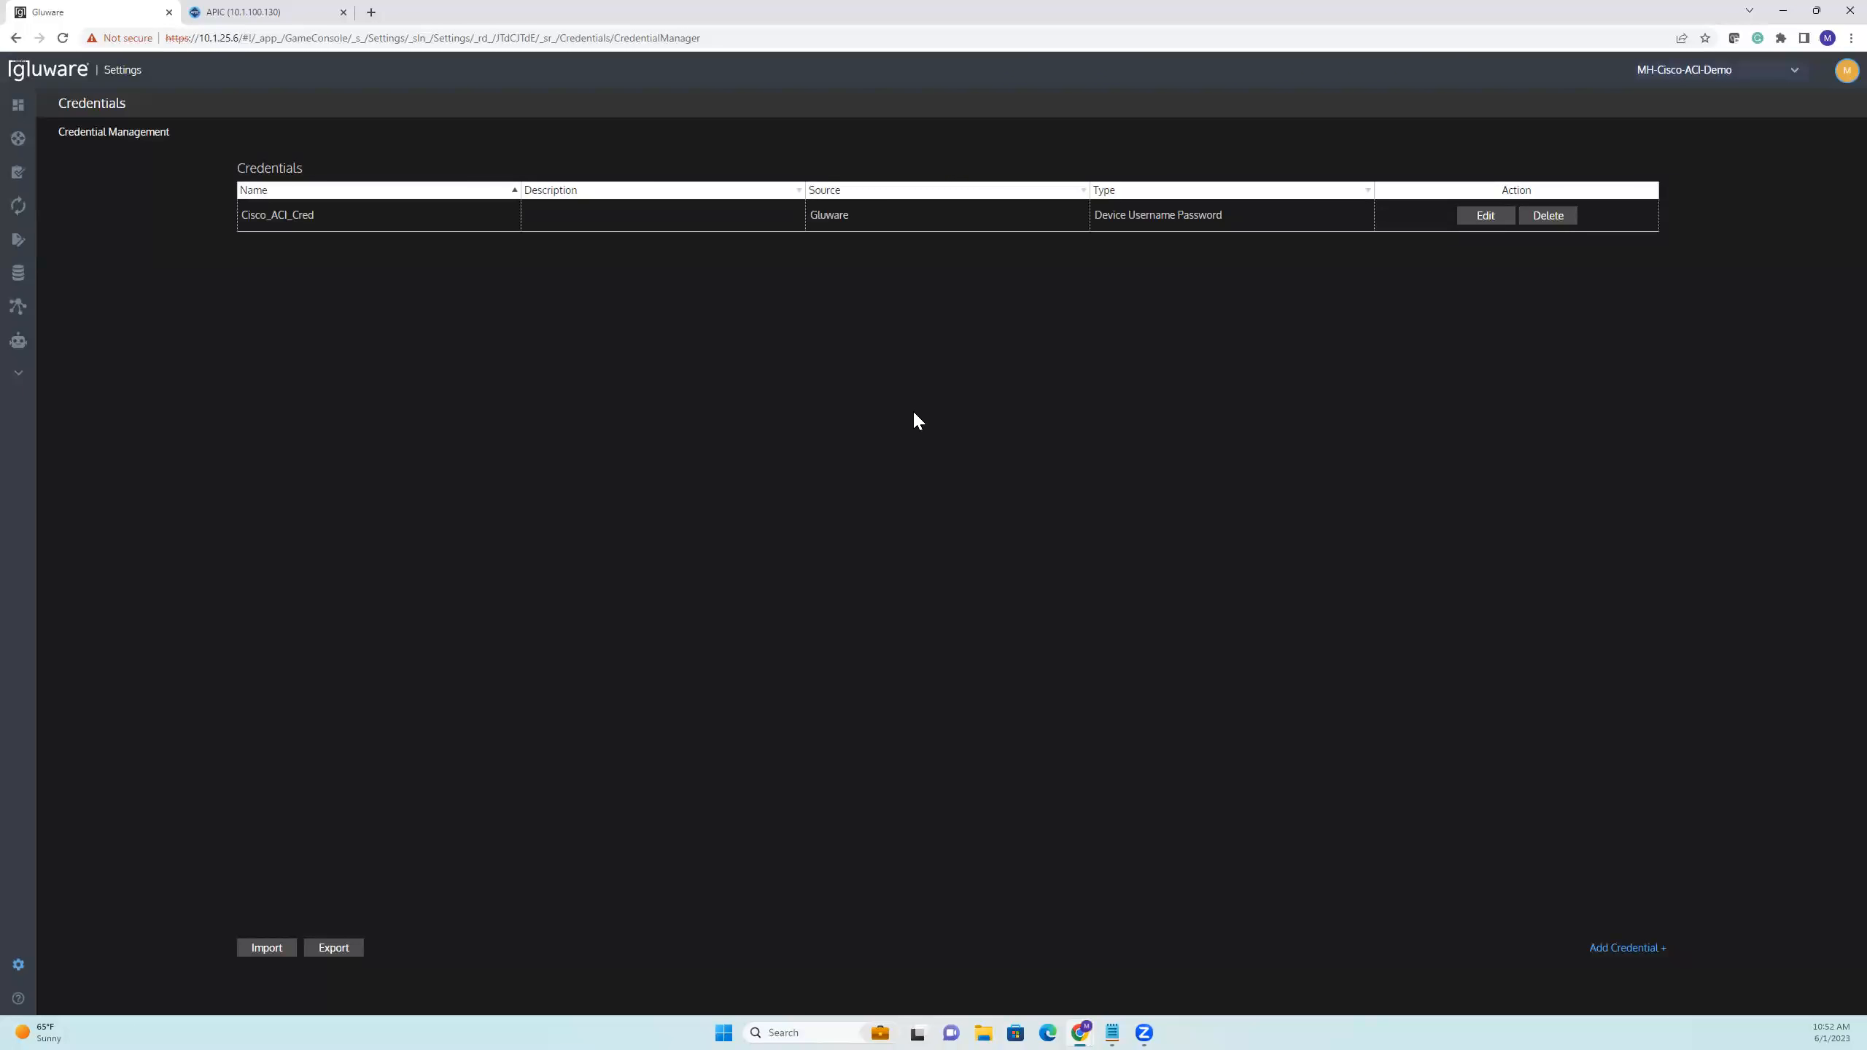
left_click(1492, 219)
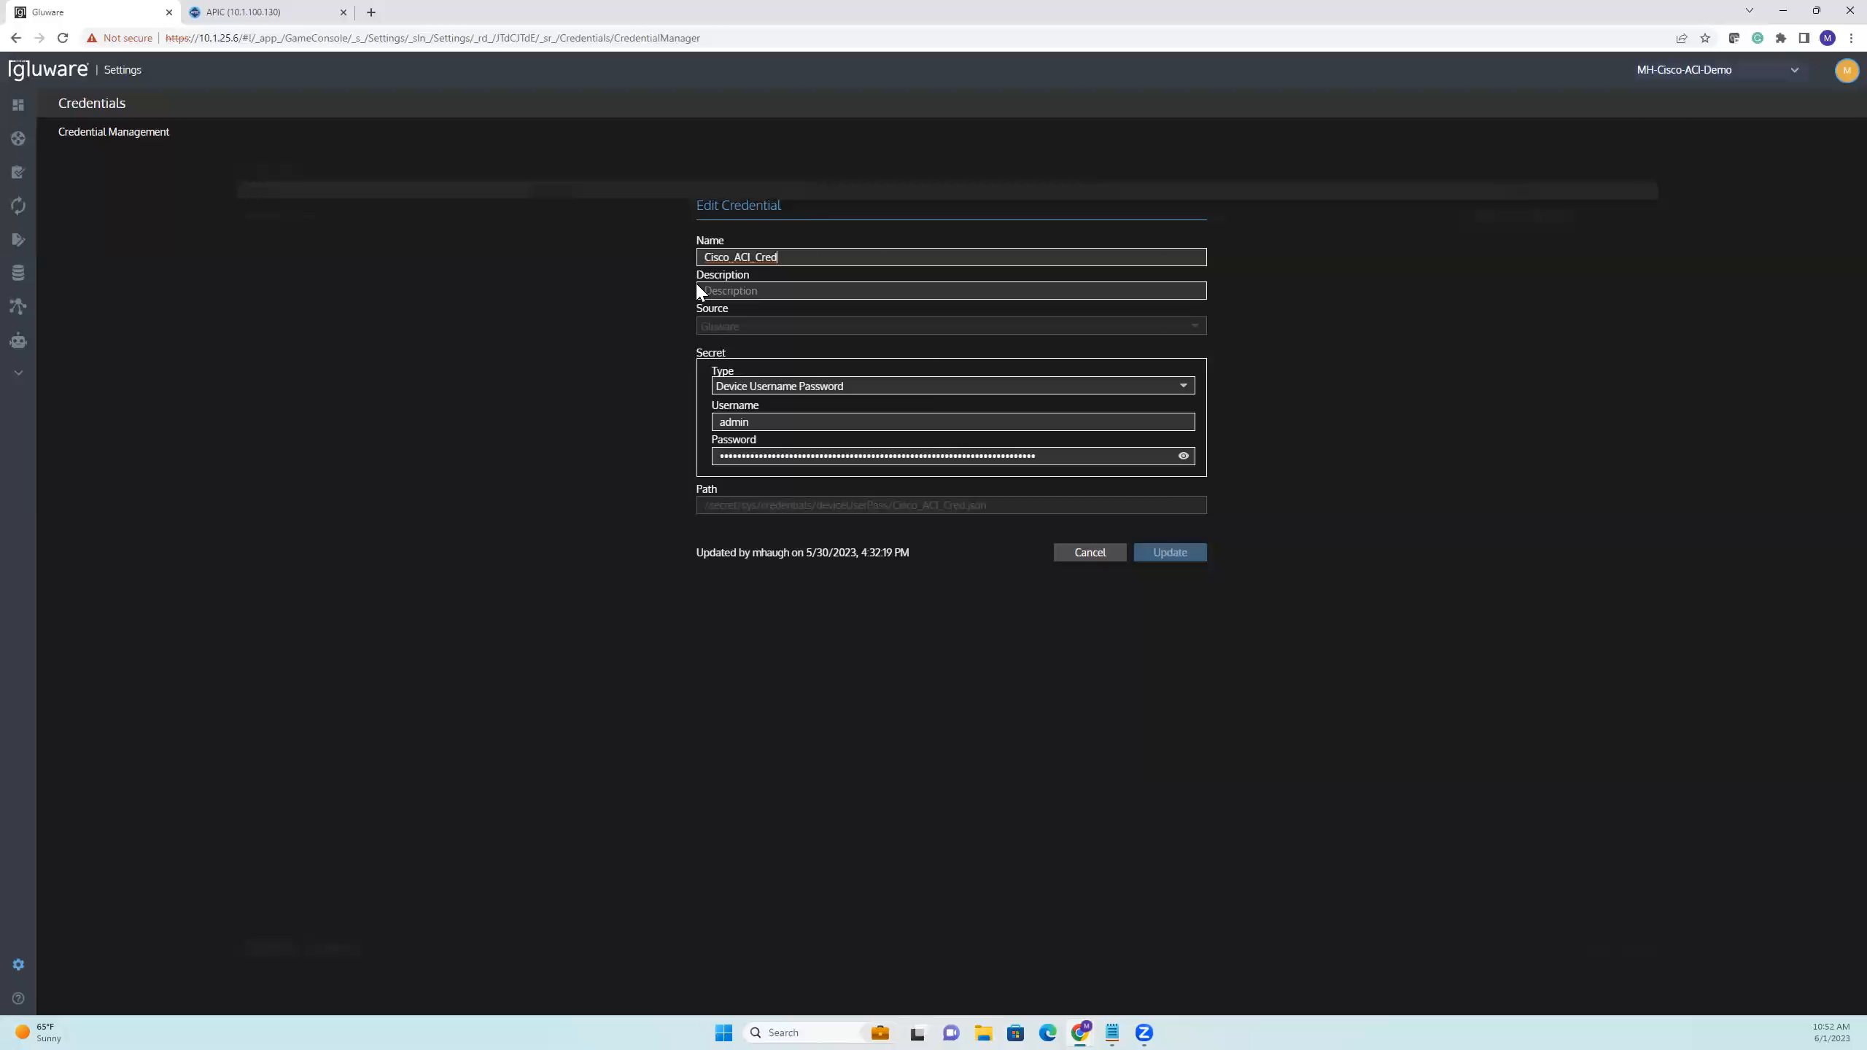
left_click(785, 258)
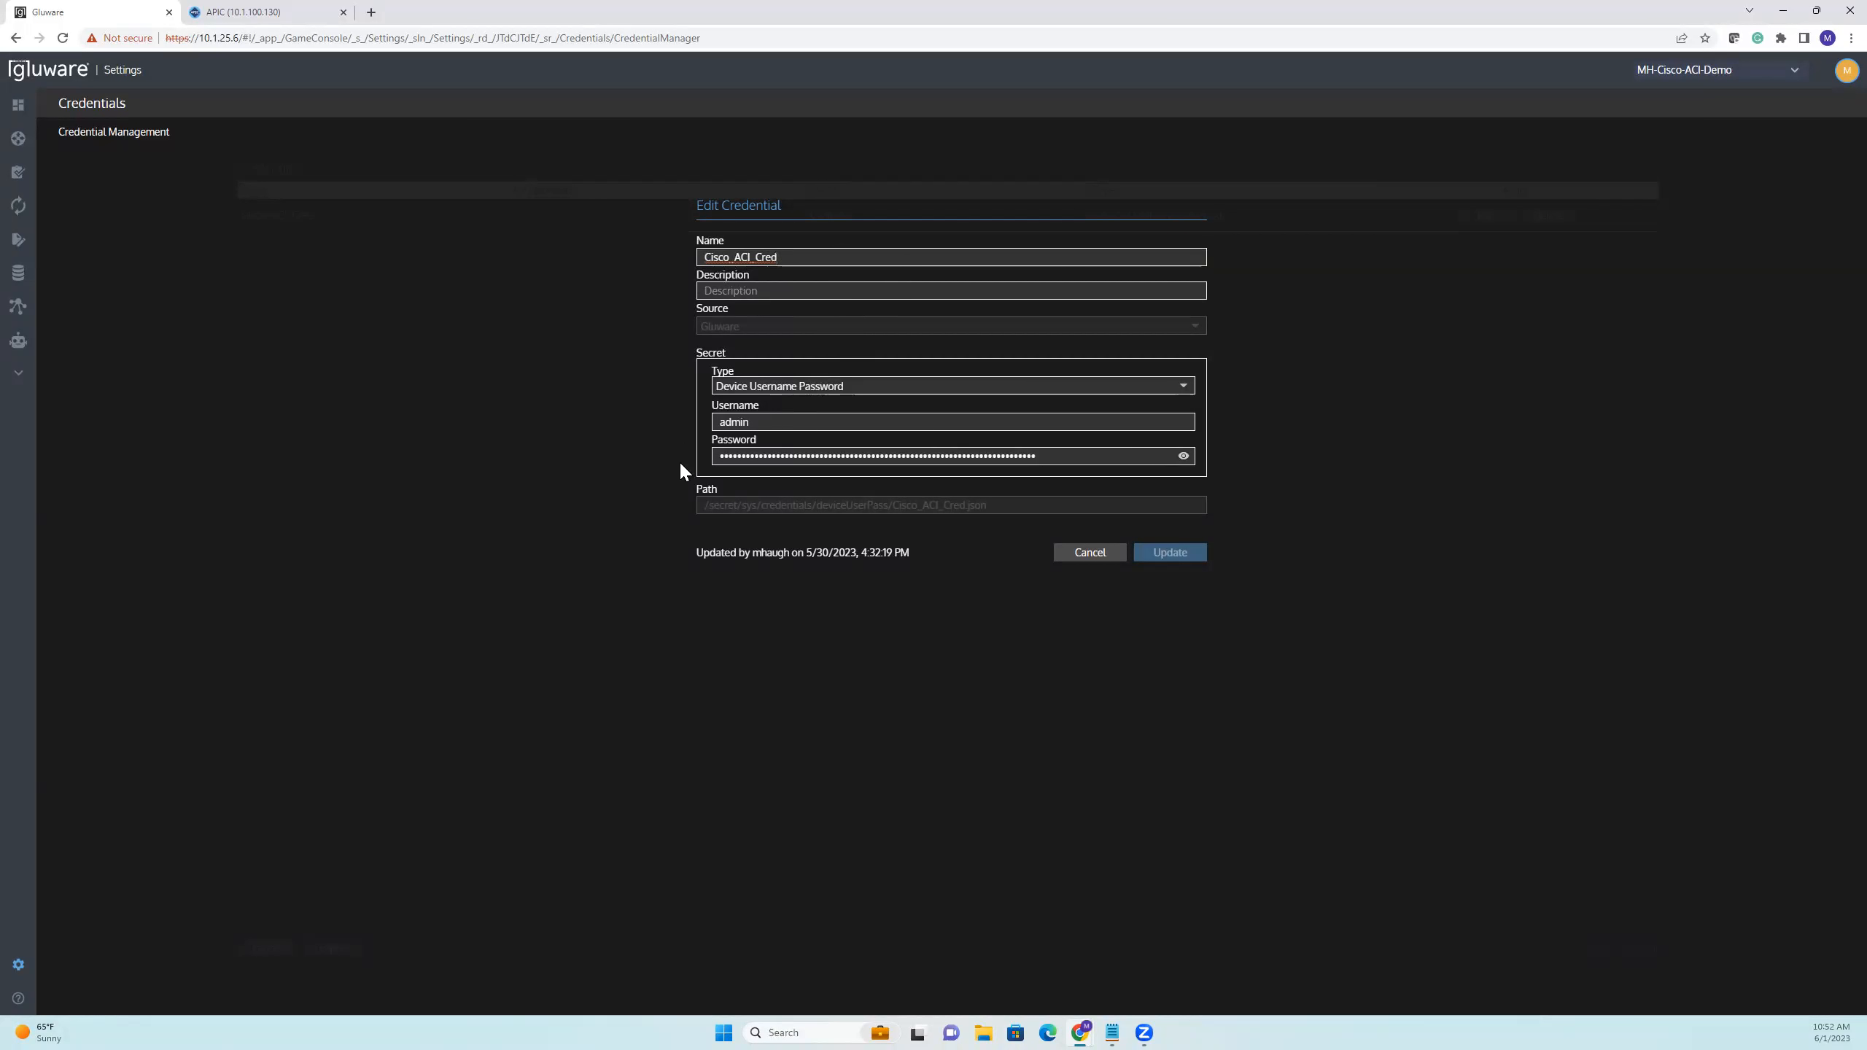
left_click(1081, 555)
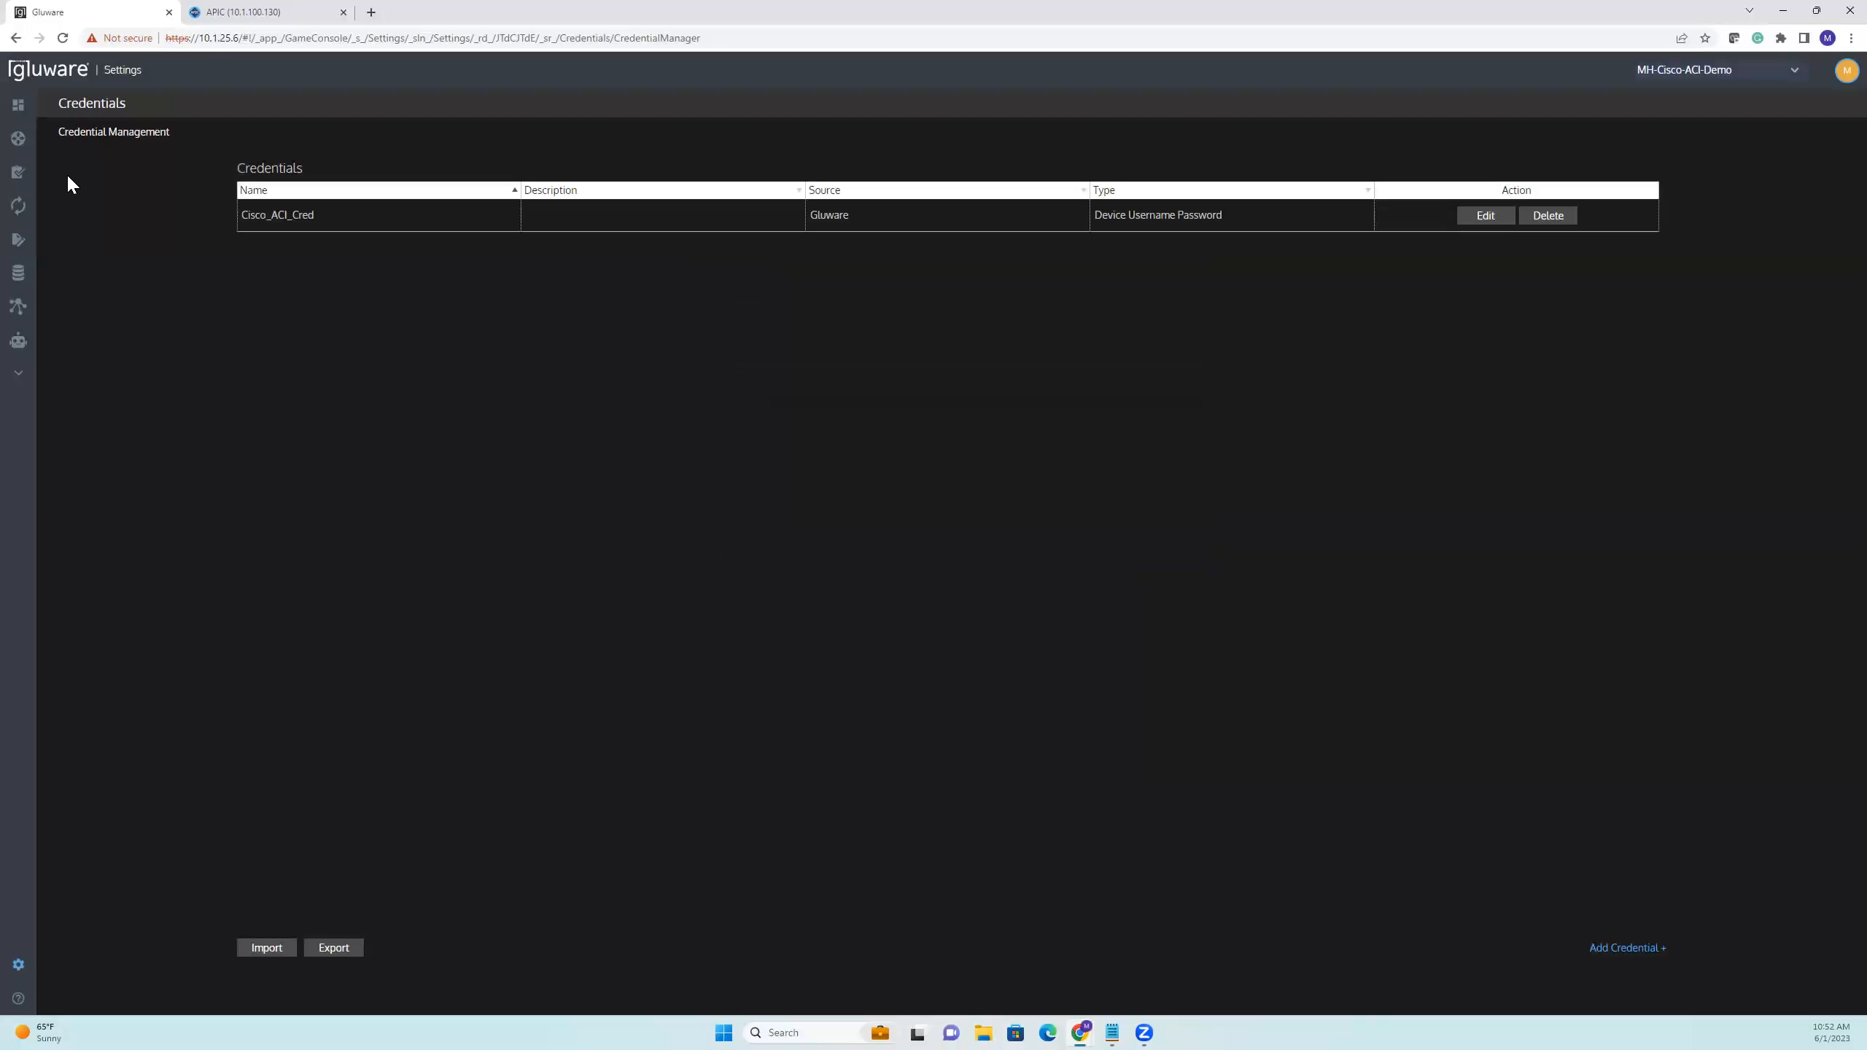
left_click(95, 145)
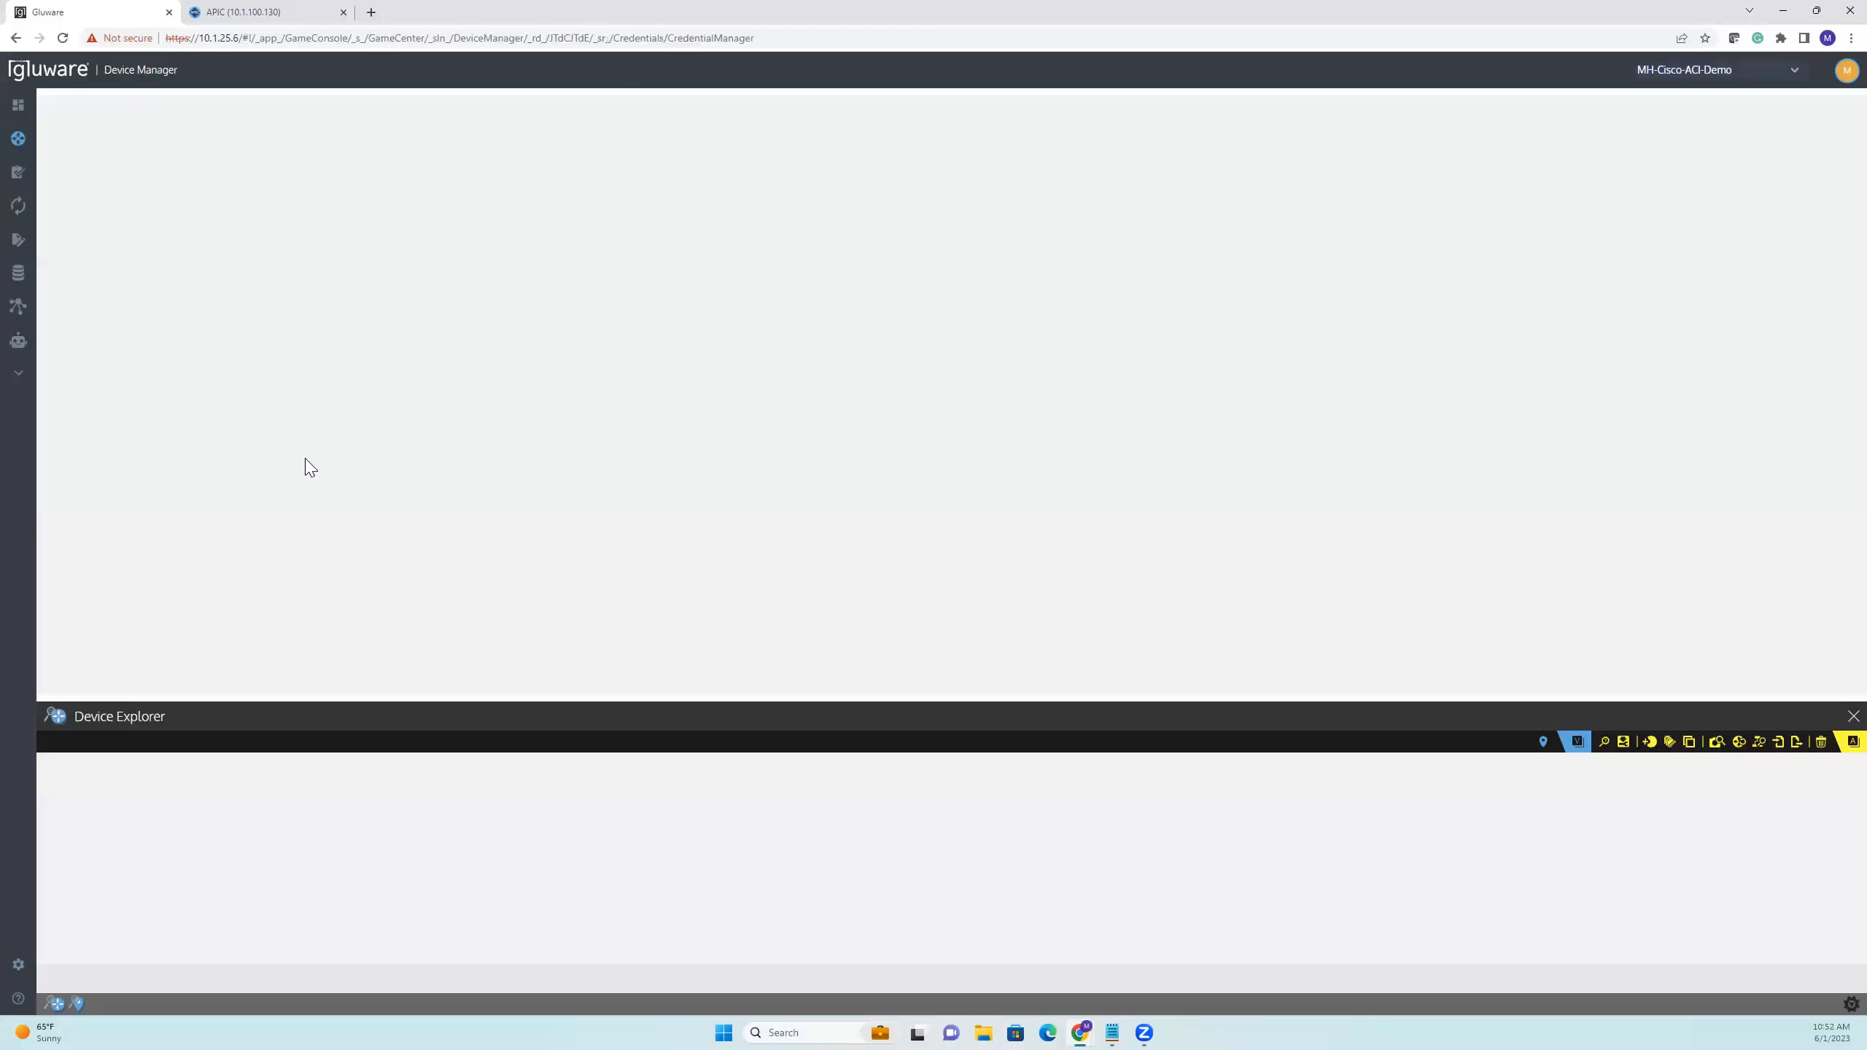
left_click_drag(393, 697, 391, 632)
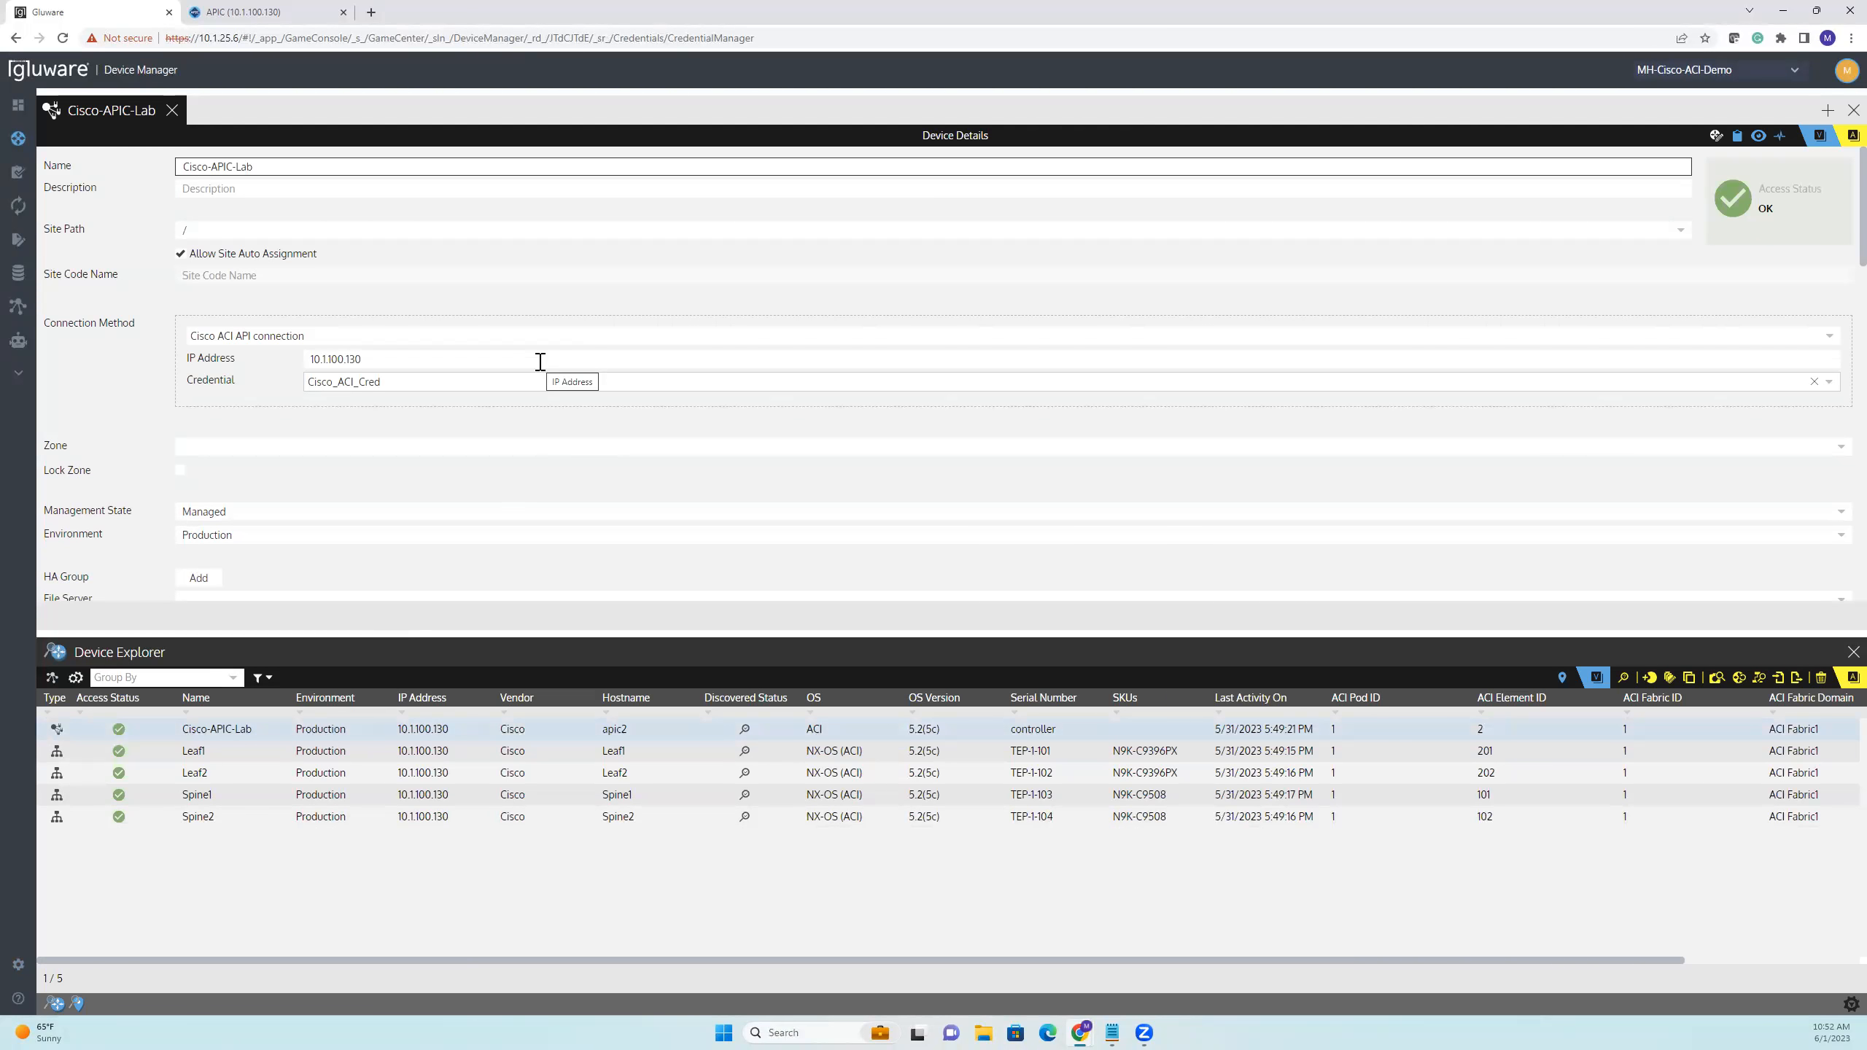
scroll(540, 361, "down", 1)
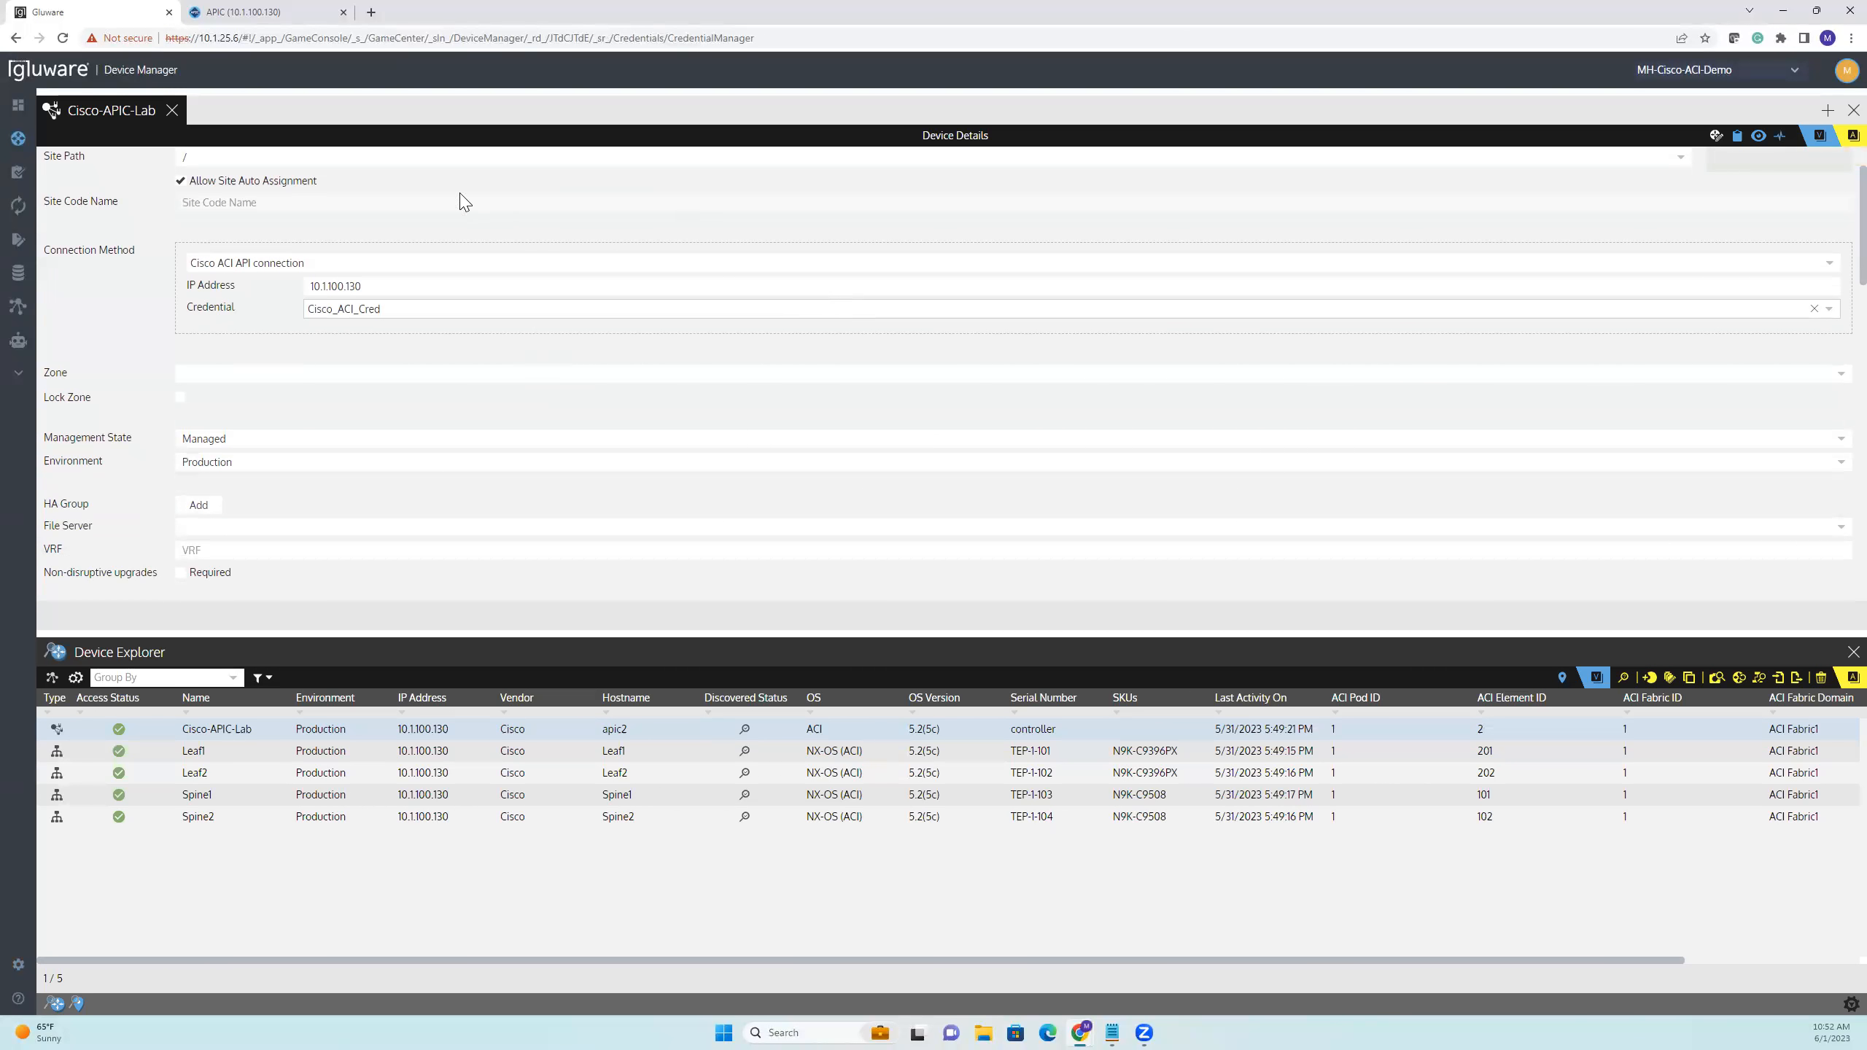
left_click(172, 110)
left_click_drag(358, 632, 363, 590)
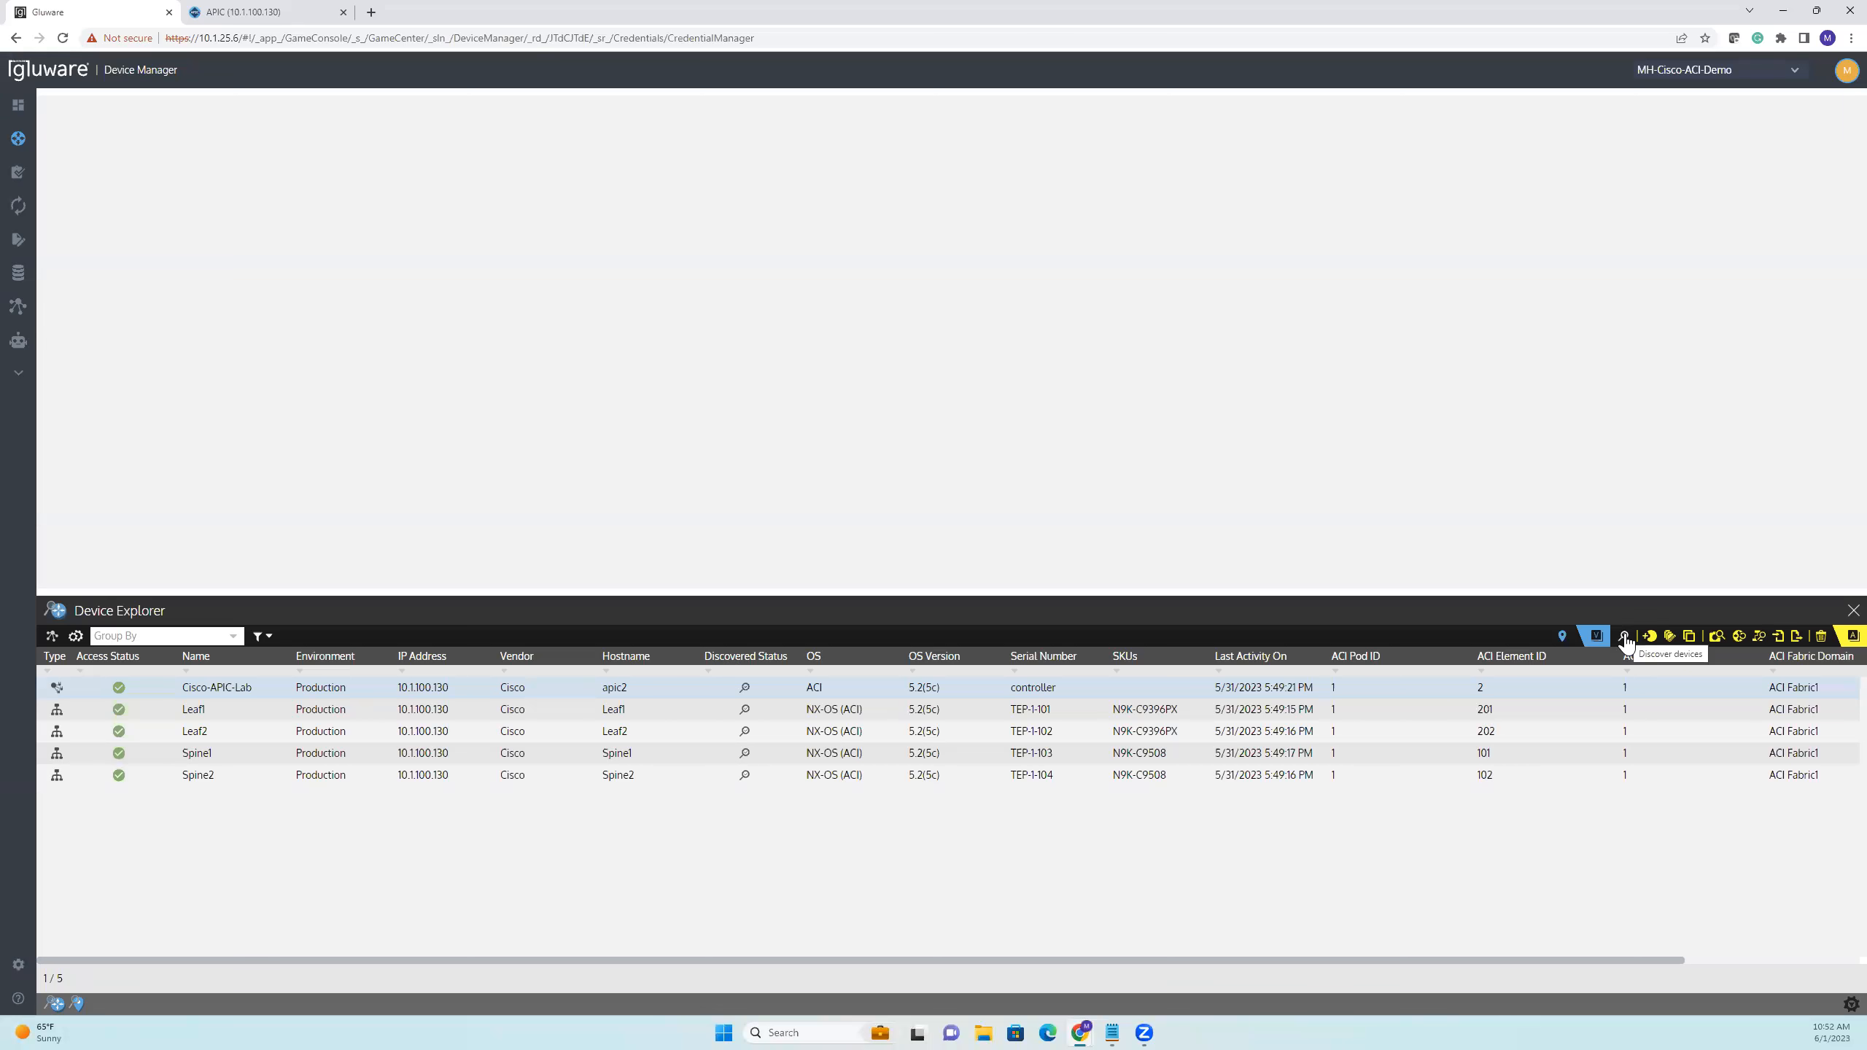
Reopen Cisco-APIC-Lab and examine its captured configuration in text form
double_click(982, 692)
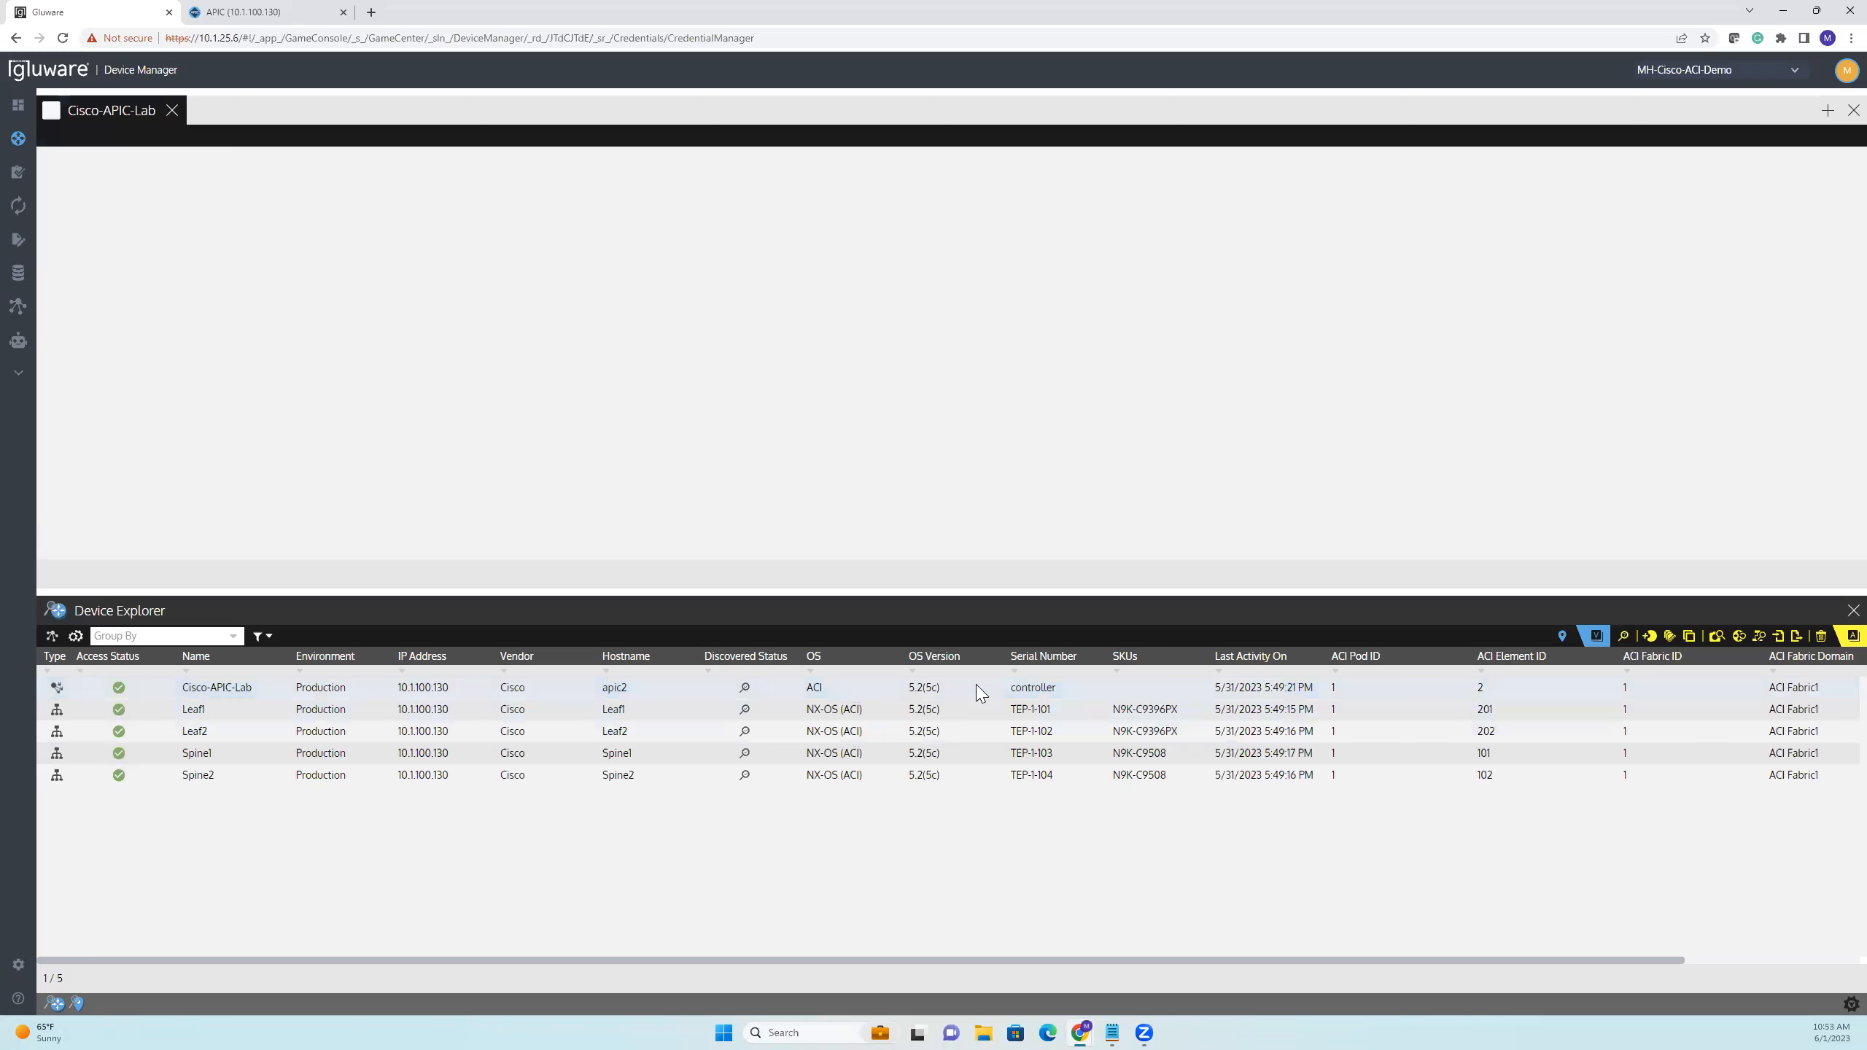
left_click_drag(957, 592, 956, 617)
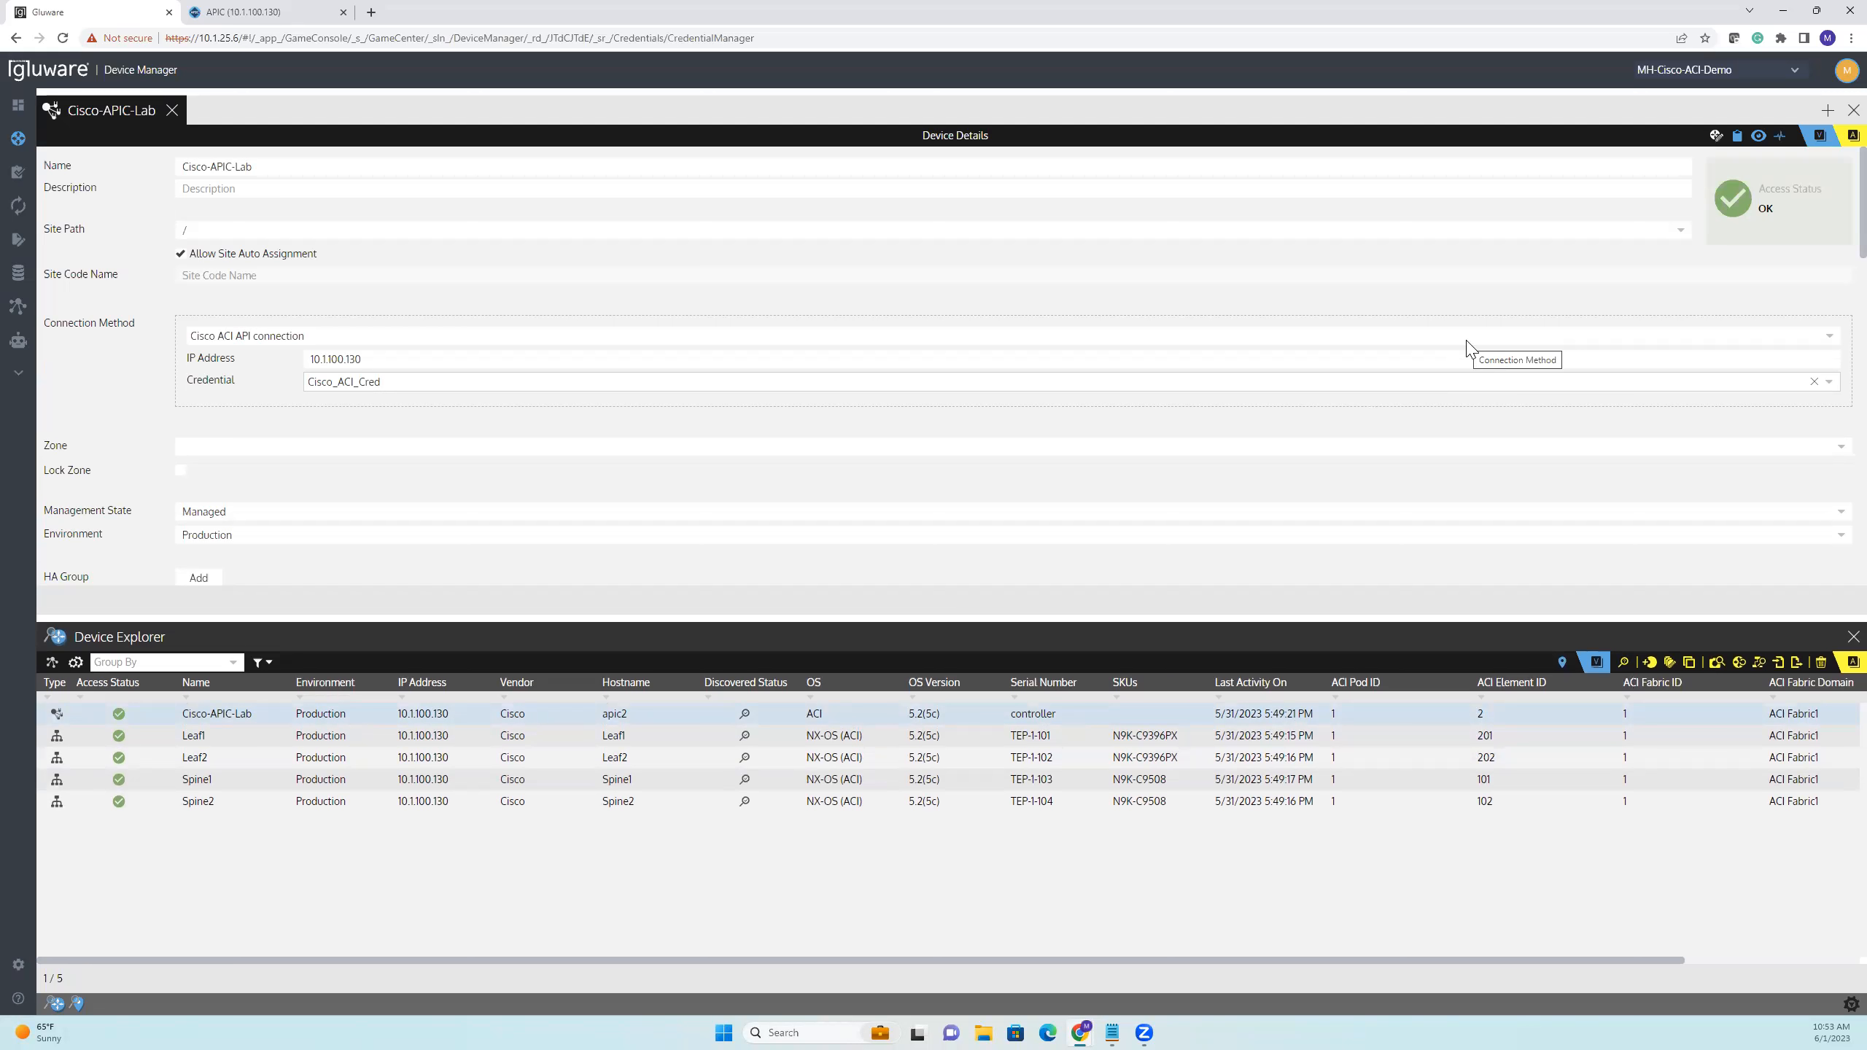
left_click(1758, 139)
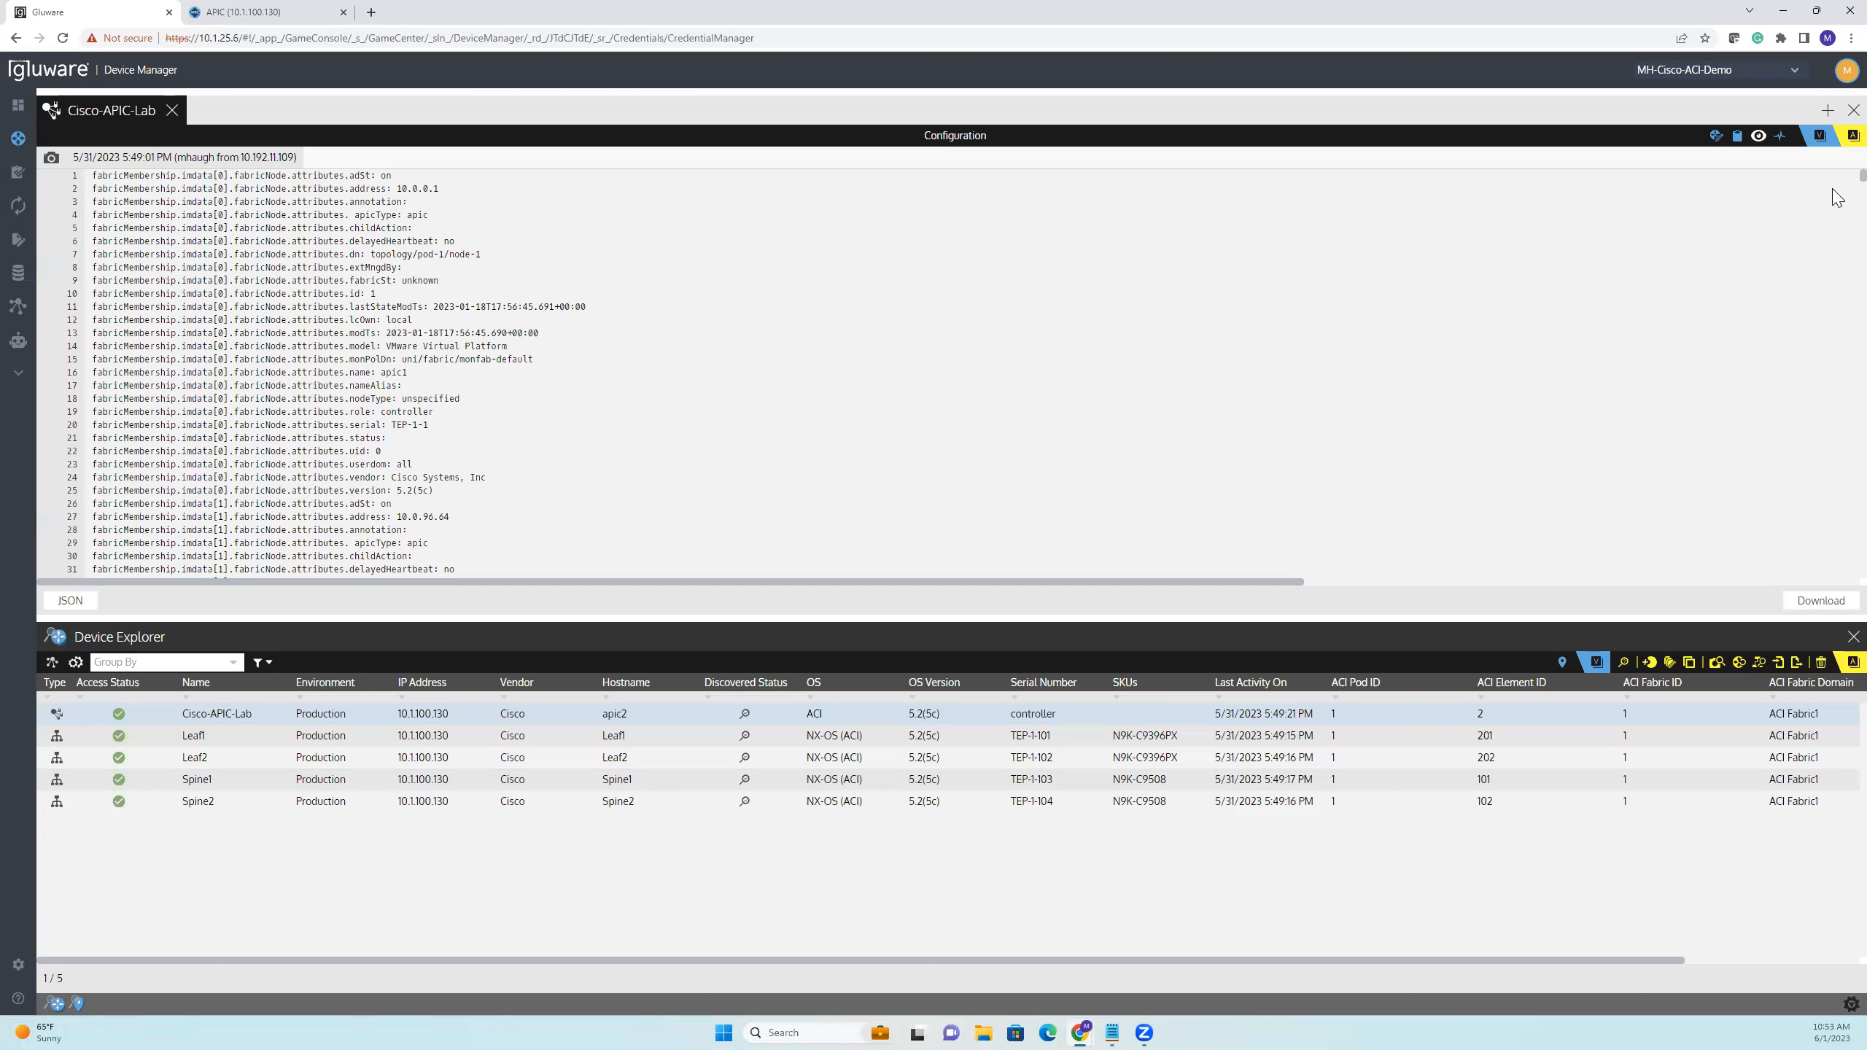
left_click_drag(1833, 371, 1837, 151)
Examine the Cisco-APIC-Lab configuration in JSON format, then close the device
left_click(69, 603)
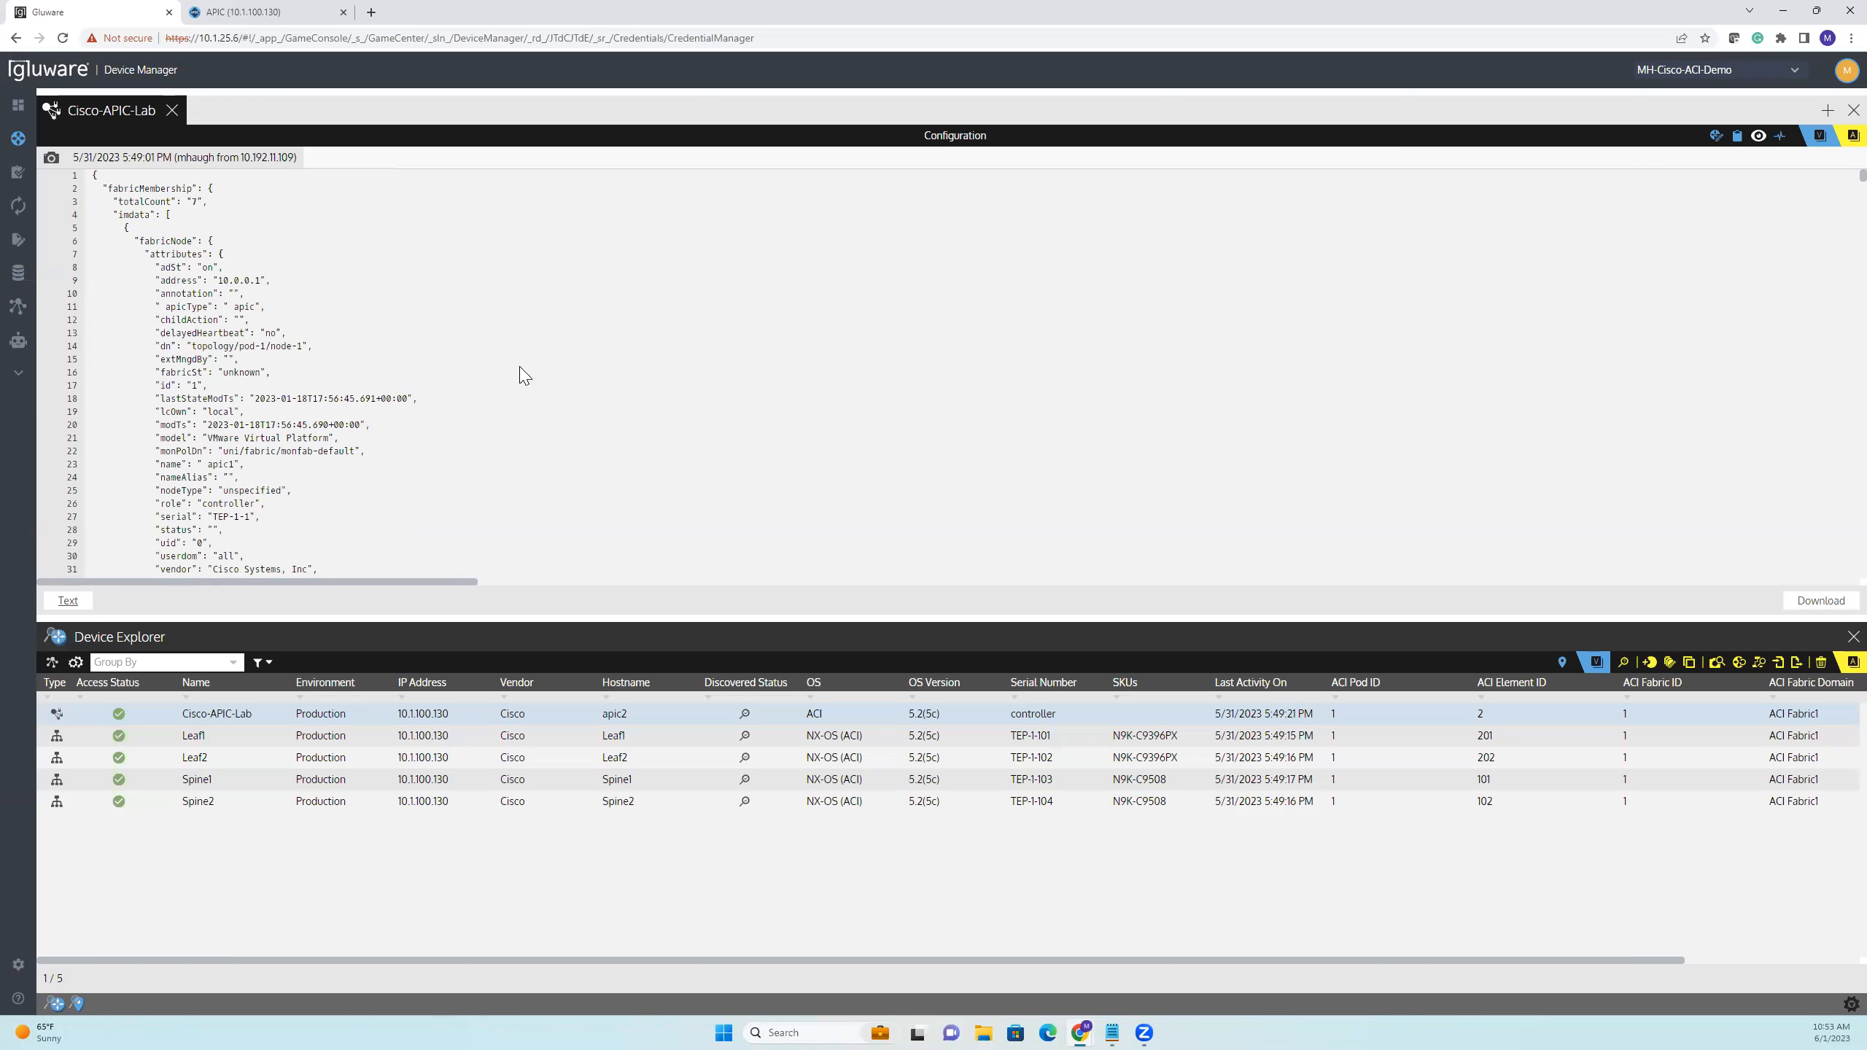
scroll(523, 375, "down", 15)
scroll(523, 375, "down", 4)
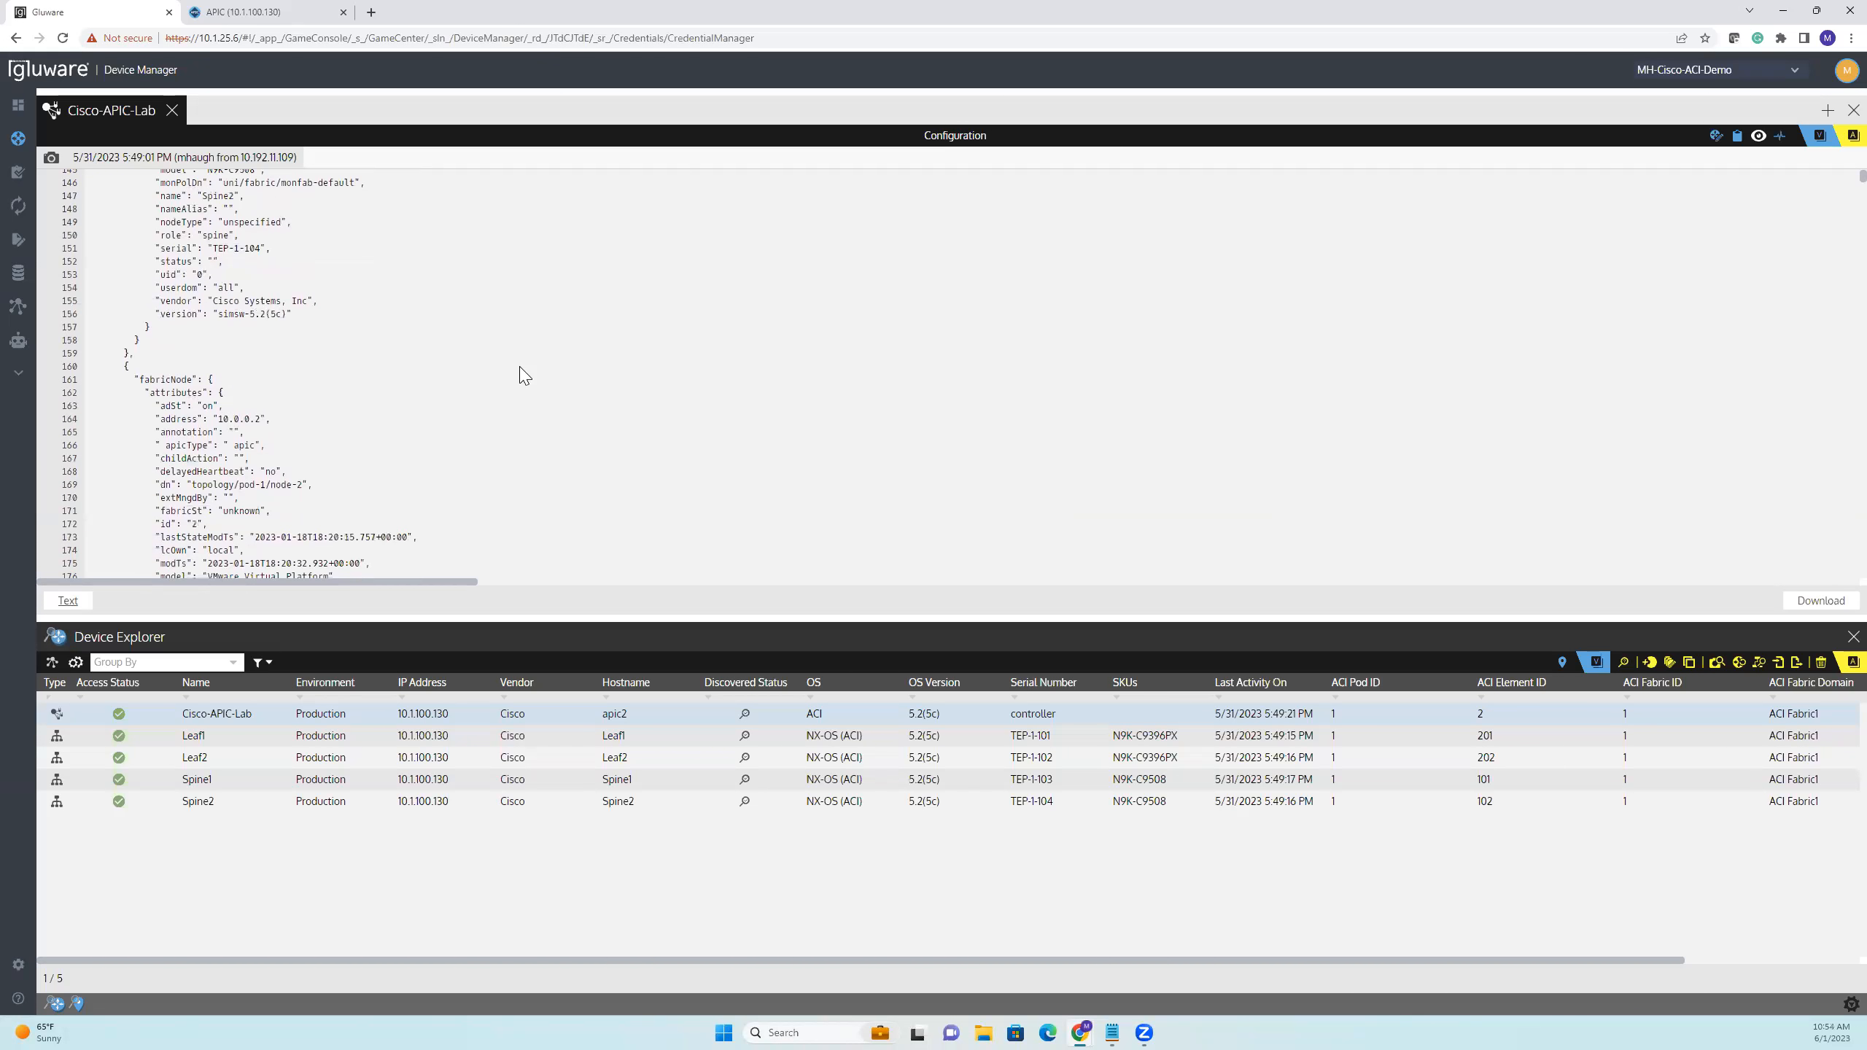
scroll(523, 375, "down", 20)
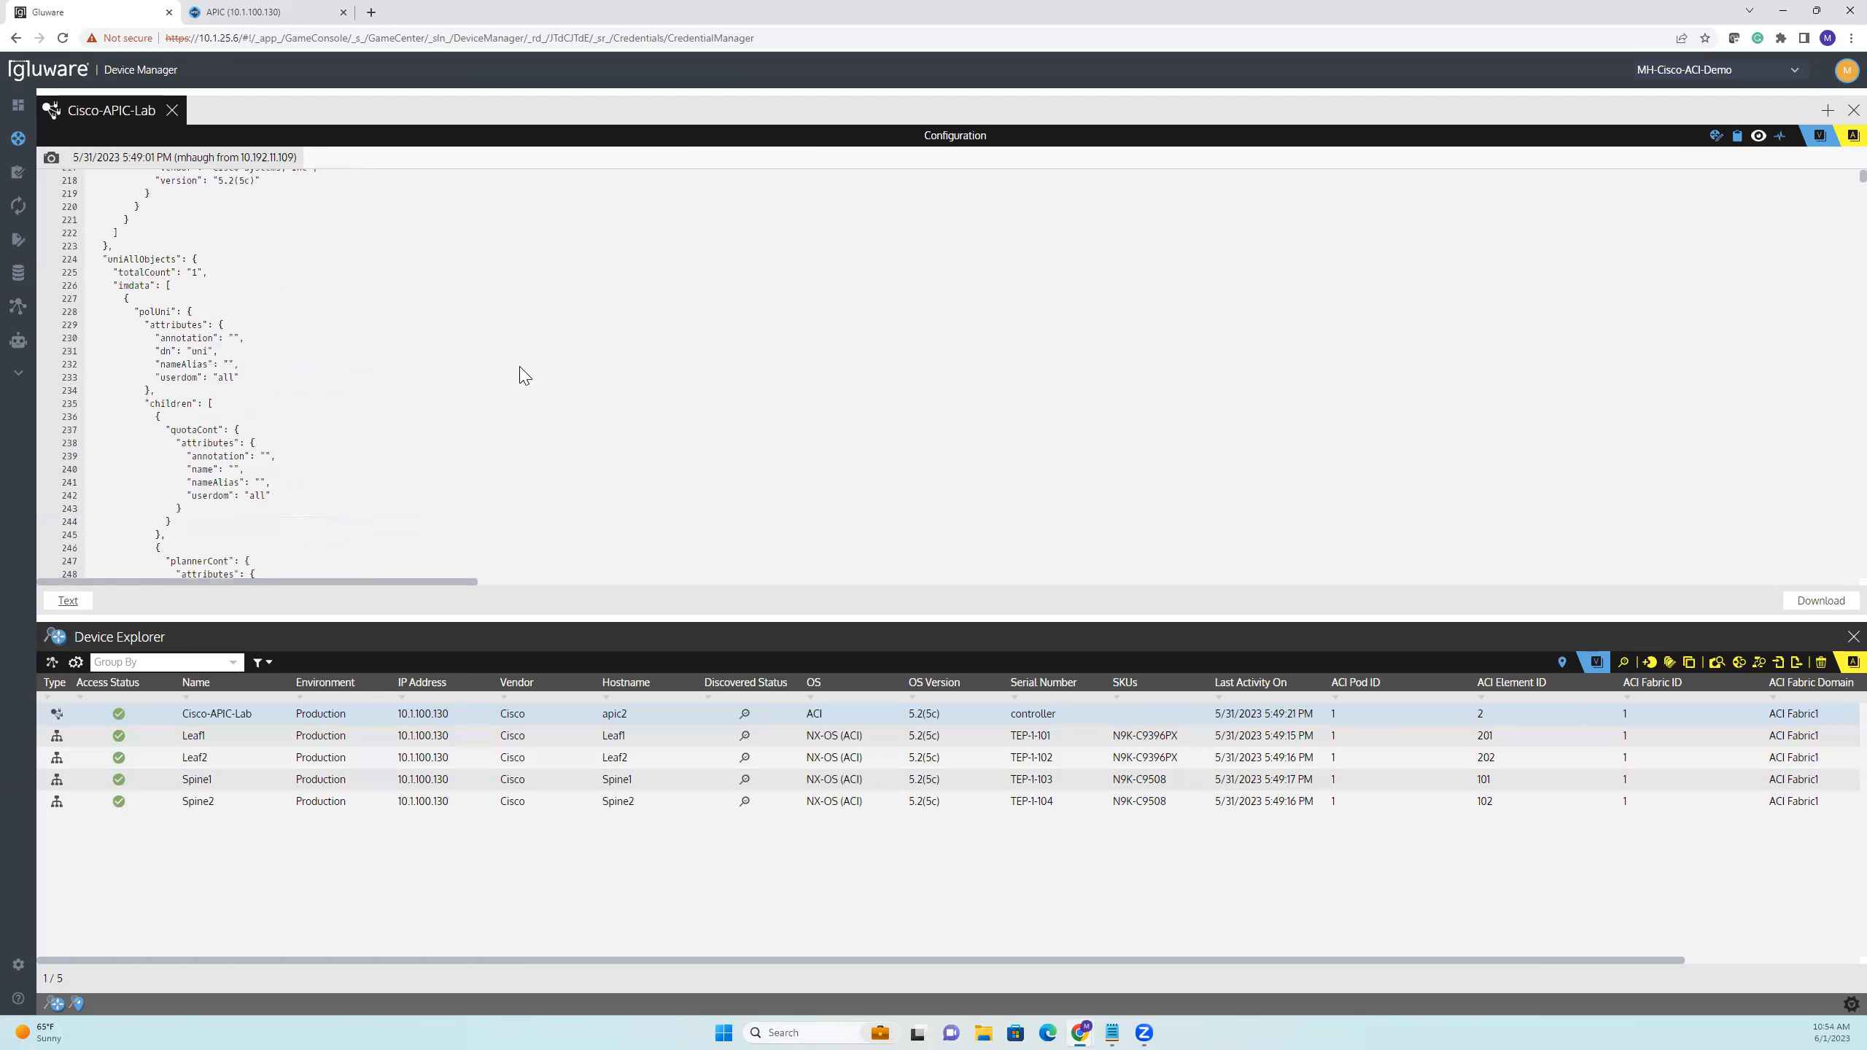
scroll(524, 375, "up", 20)
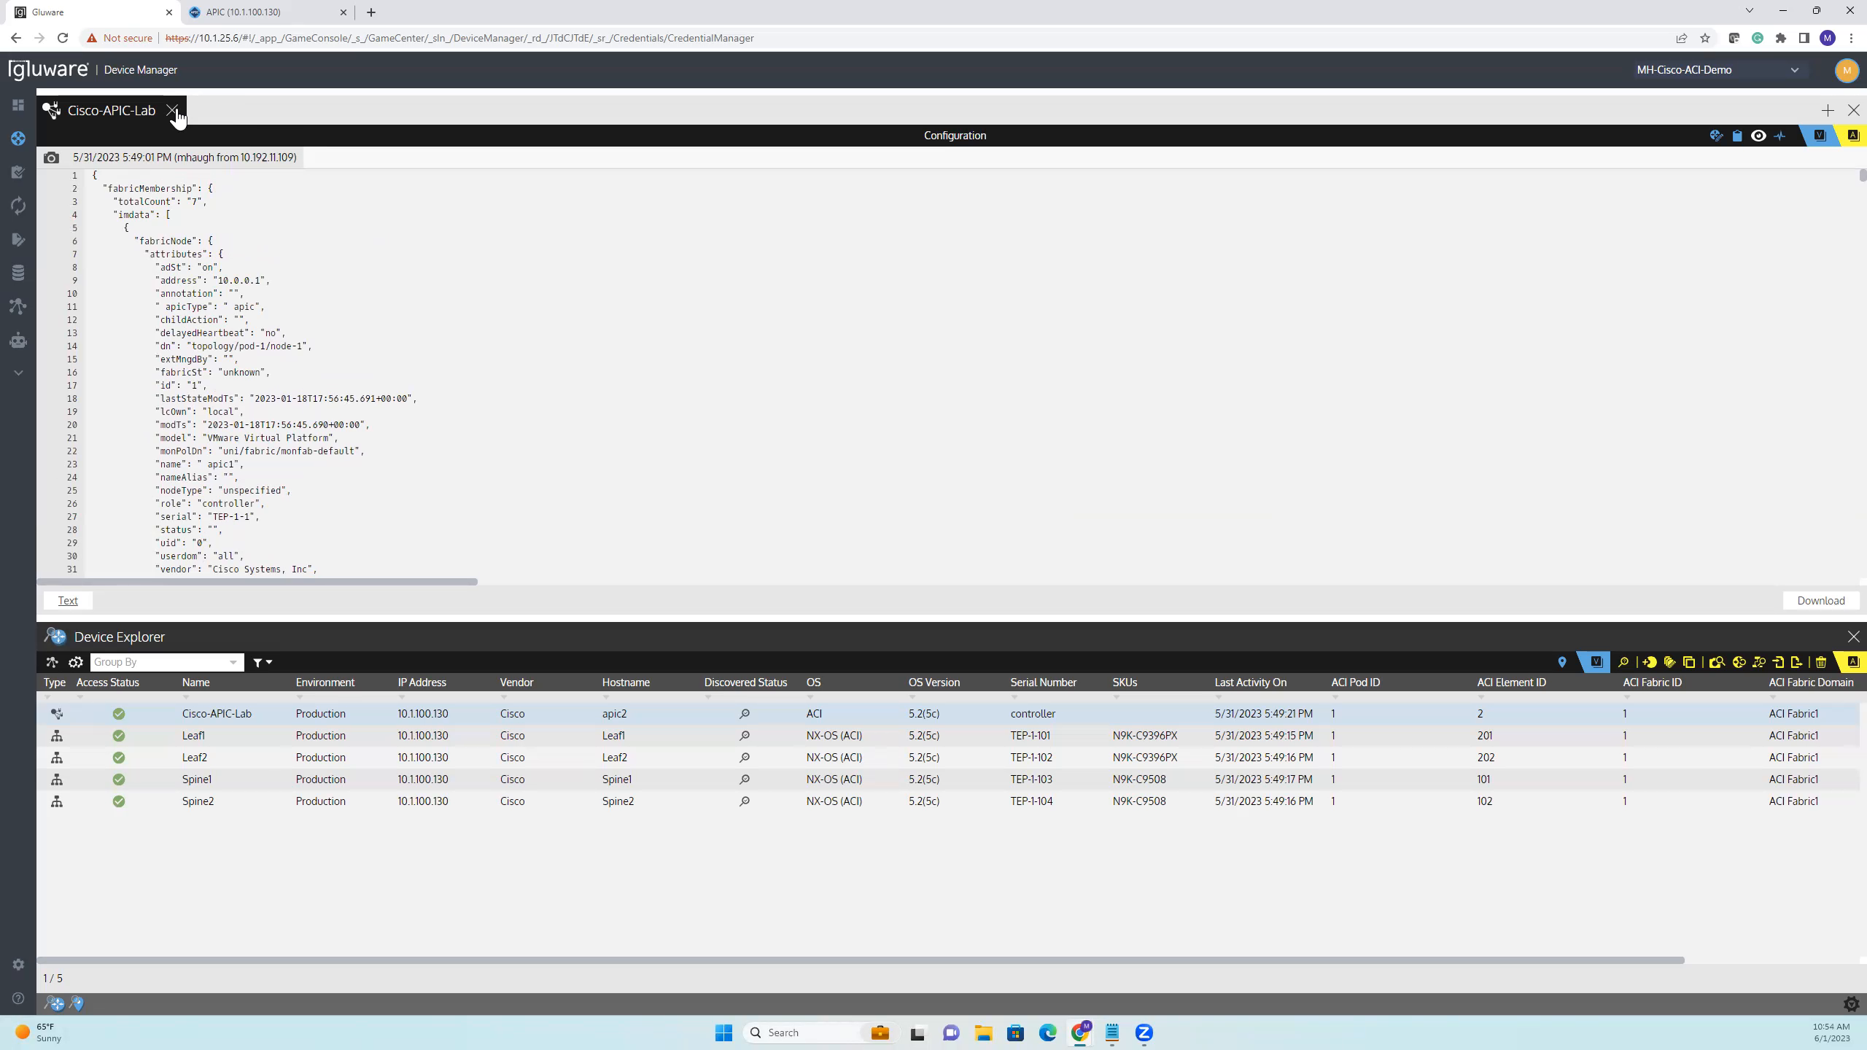
left_click(173, 111)
Enlarge the Device Explorer and review the devices' ACI columns through to ACI Role
left_click_drag(415, 629, 426, 487)
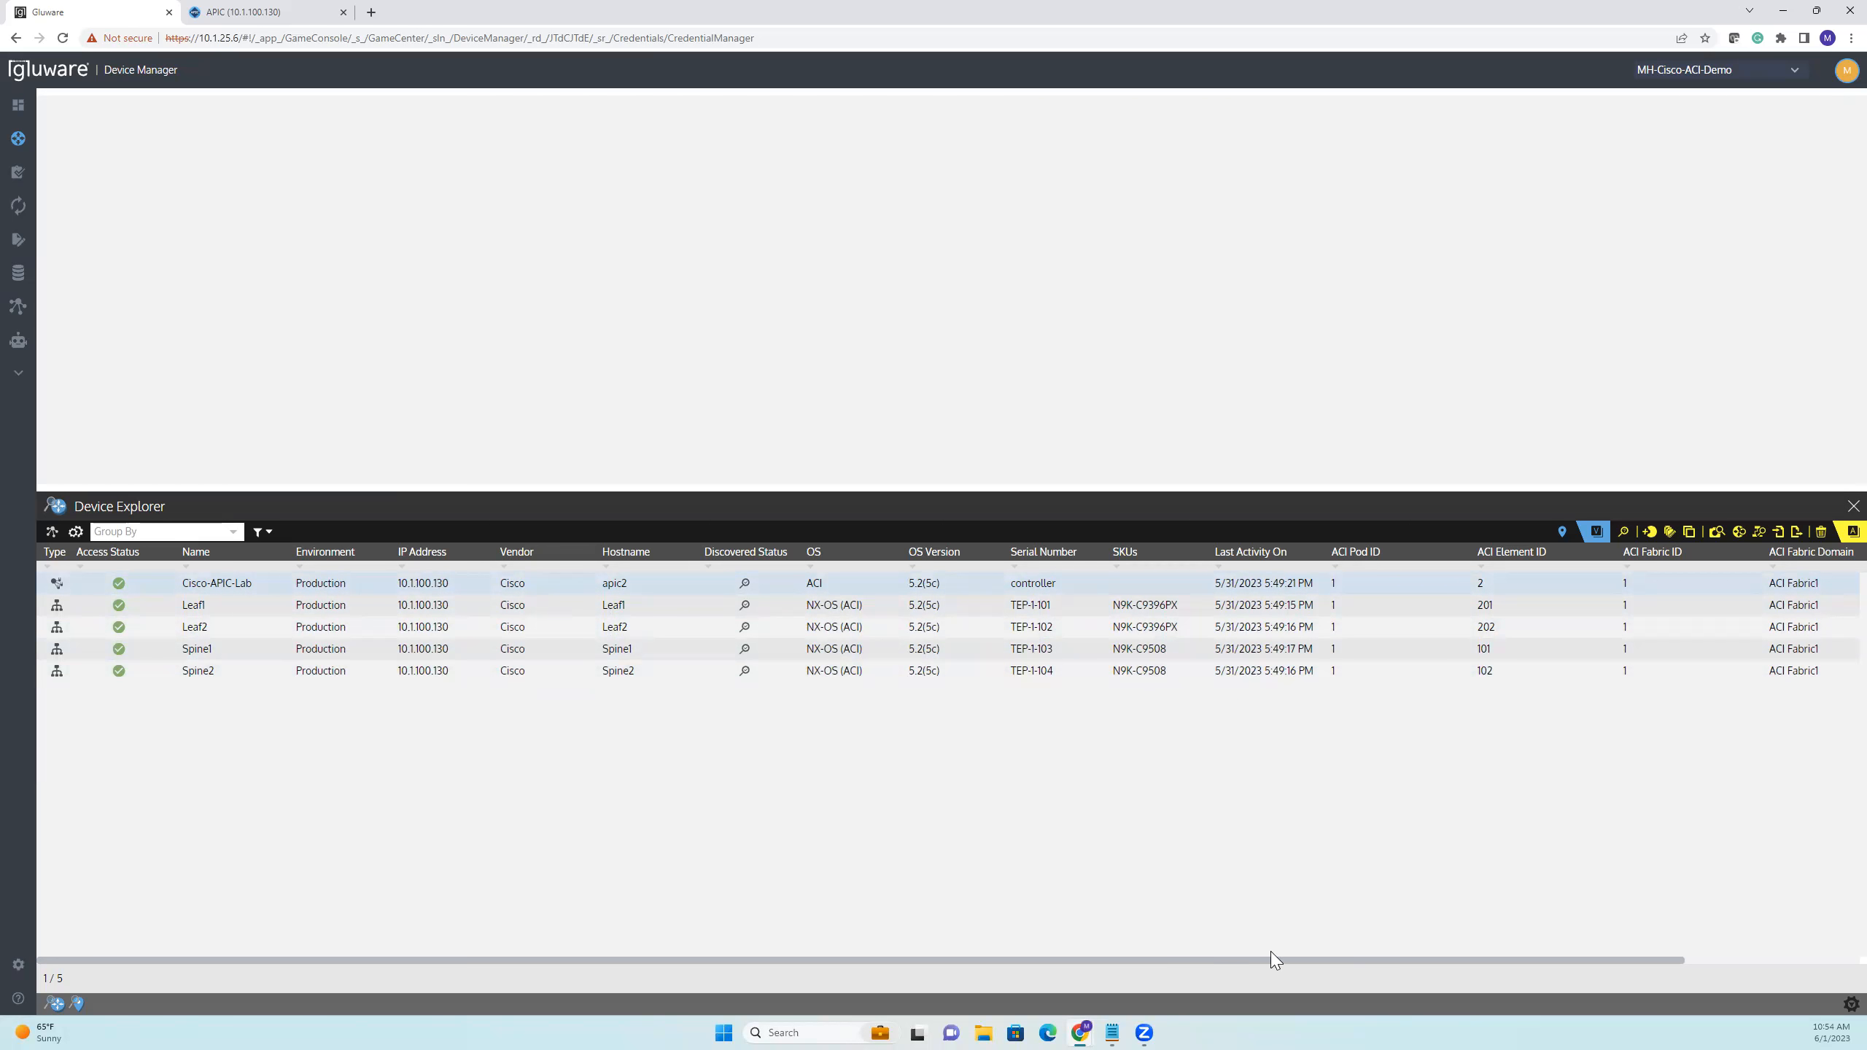
left_click_drag(1407, 958, 1705, 958)
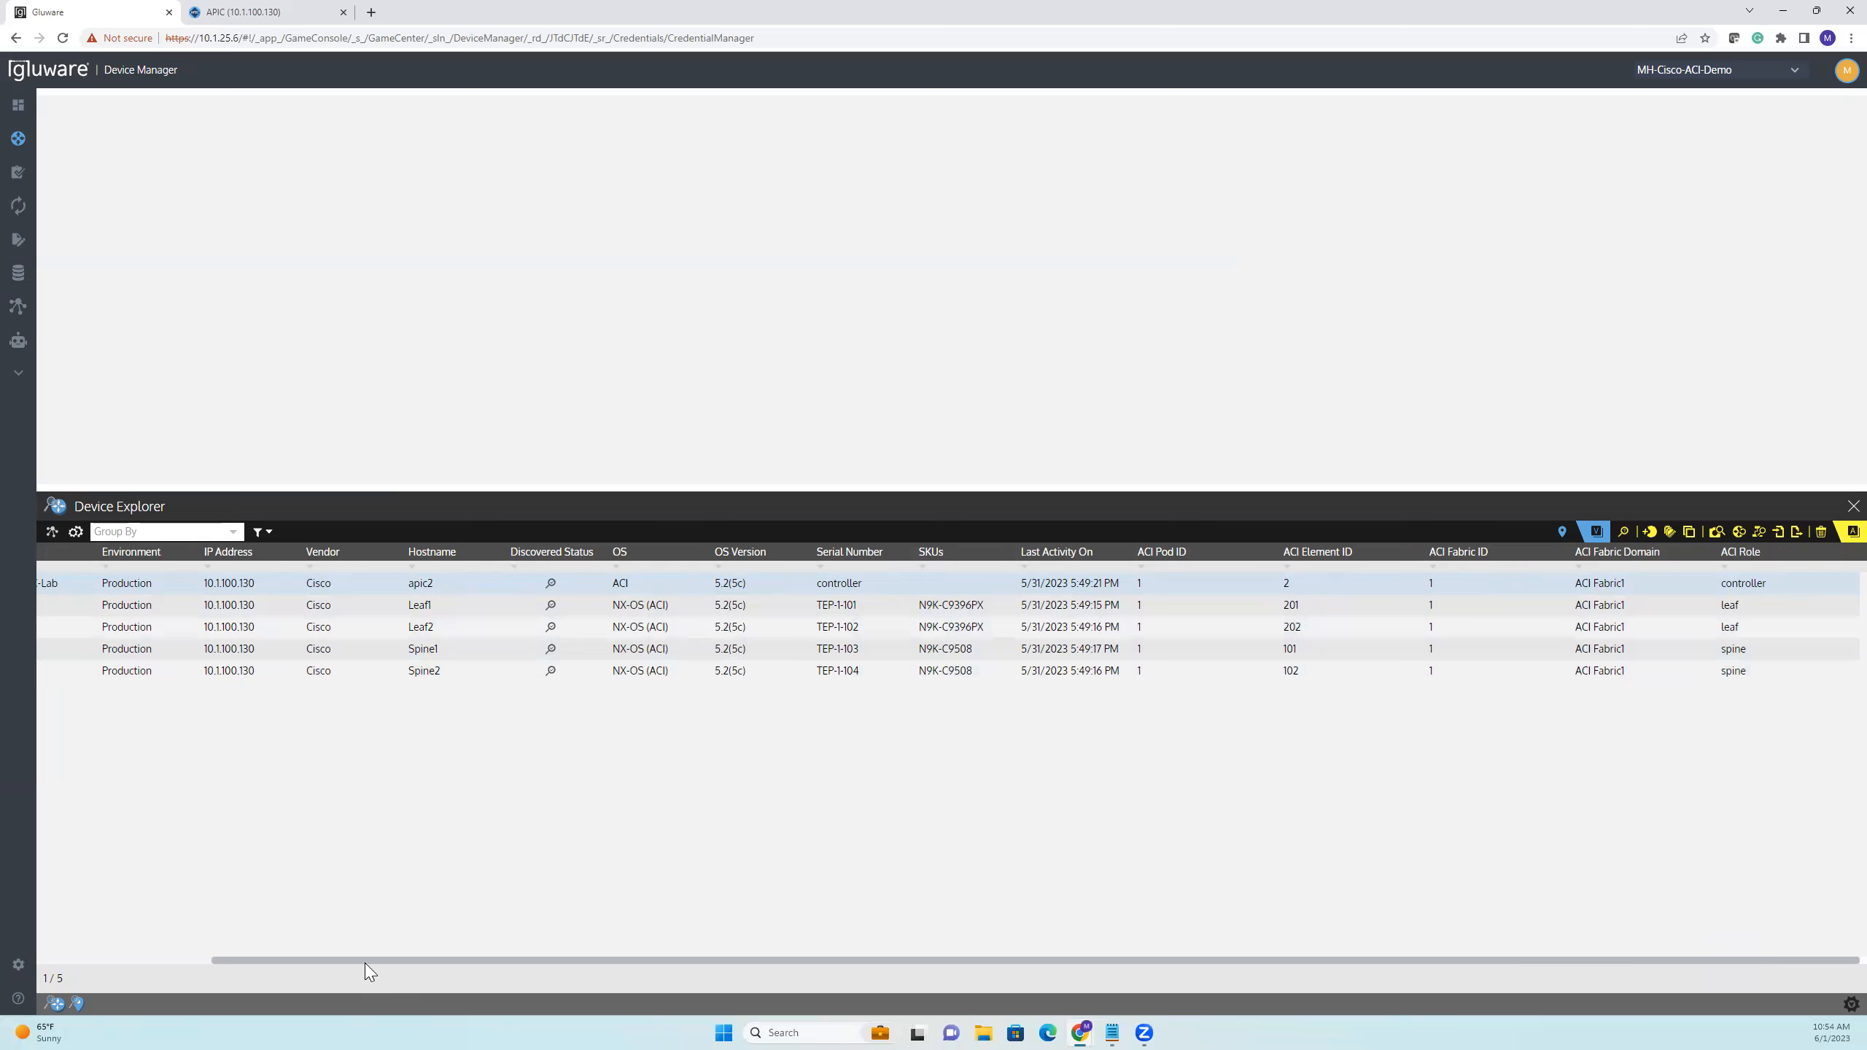
left_click_drag(362, 962, 151, 948)
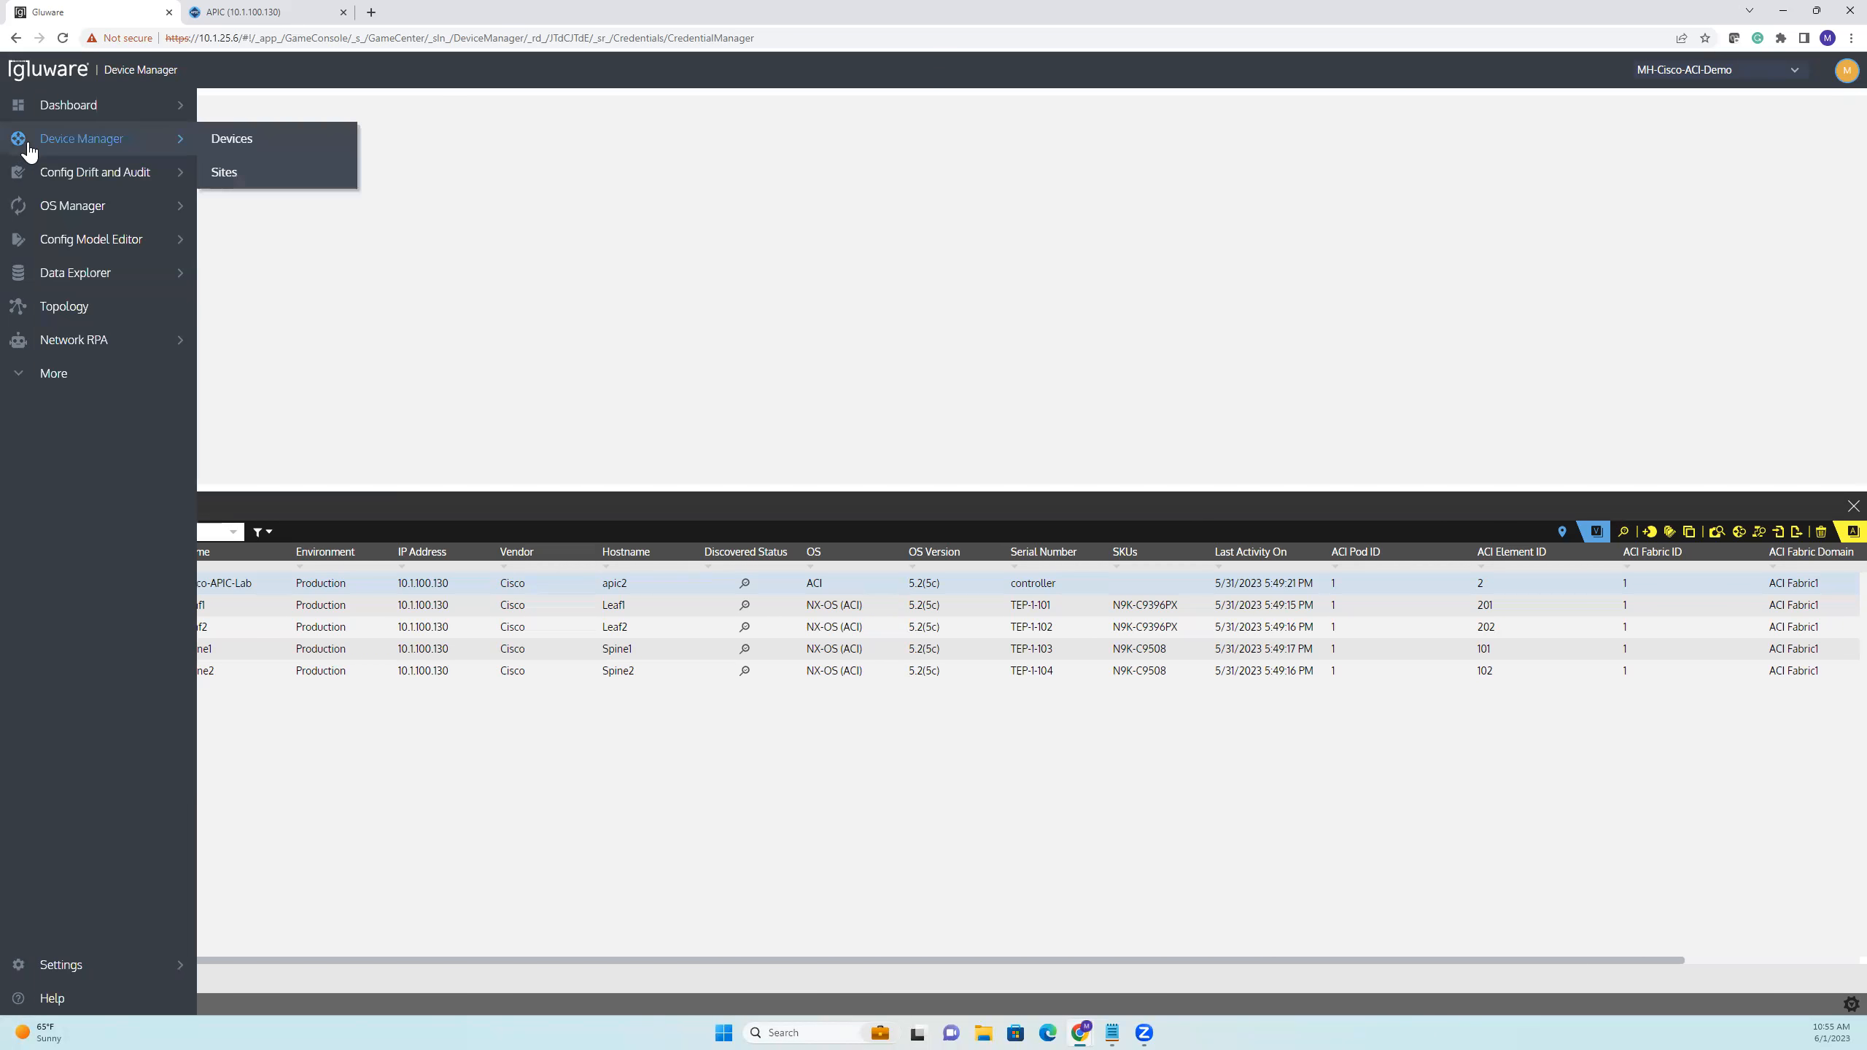
Open the Config Drift and Audit device list and check the devices' captured status
mouse_move(84, 177)
left_click(225, 173)
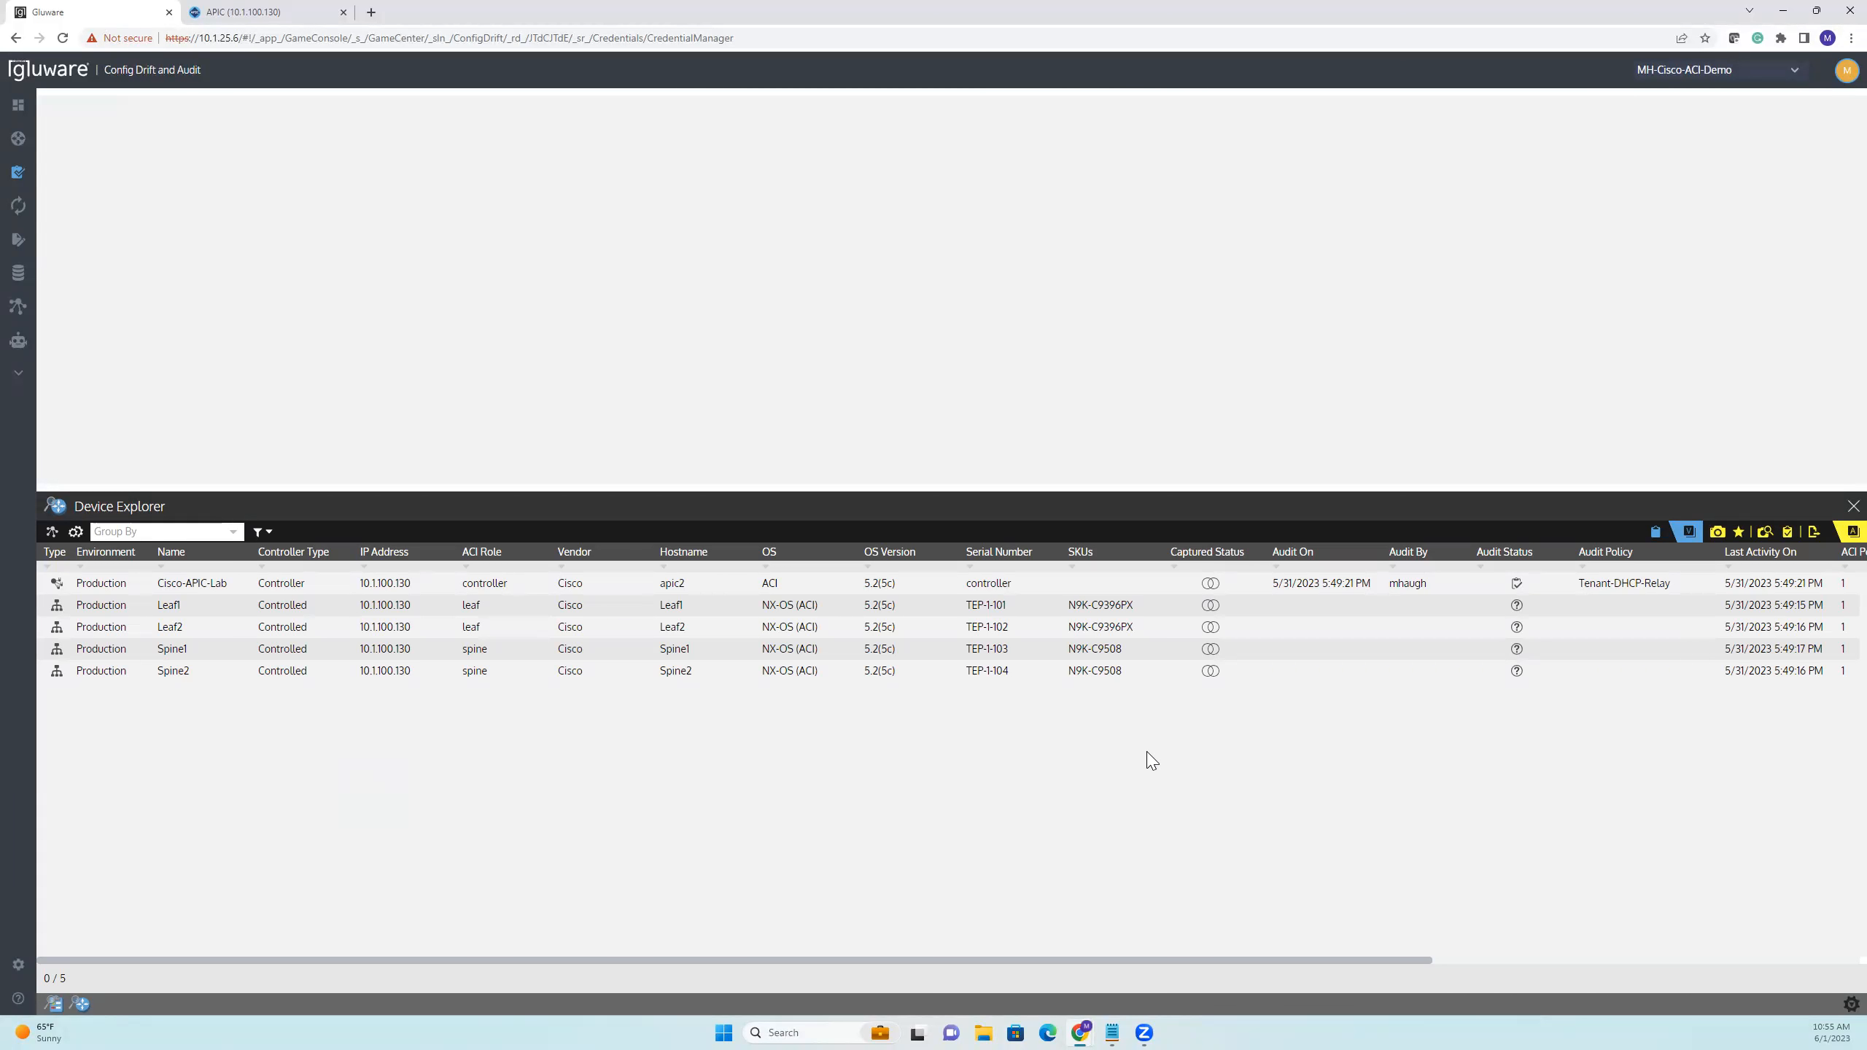
mouse_move(1214, 591)
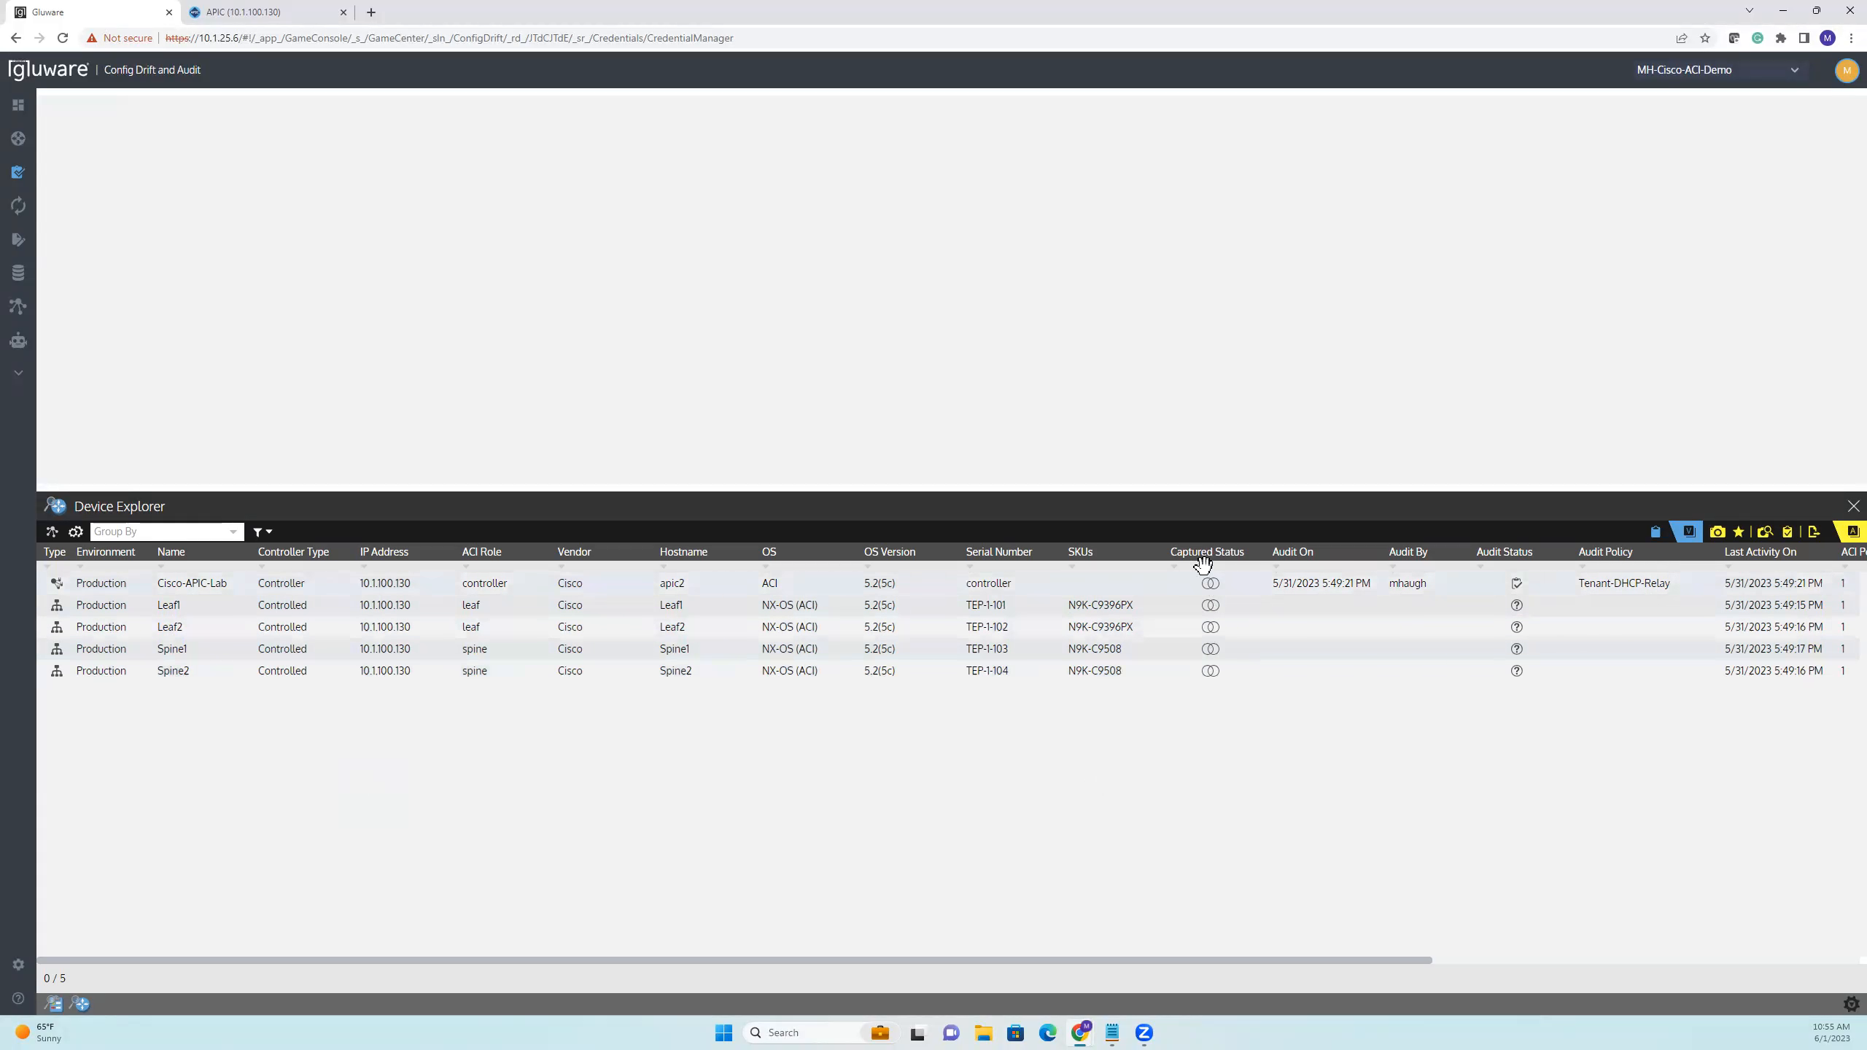
left_click(1212, 628)
Switch to the Cisco APIC web console and open the Demo tenant
left_click(305, 22)
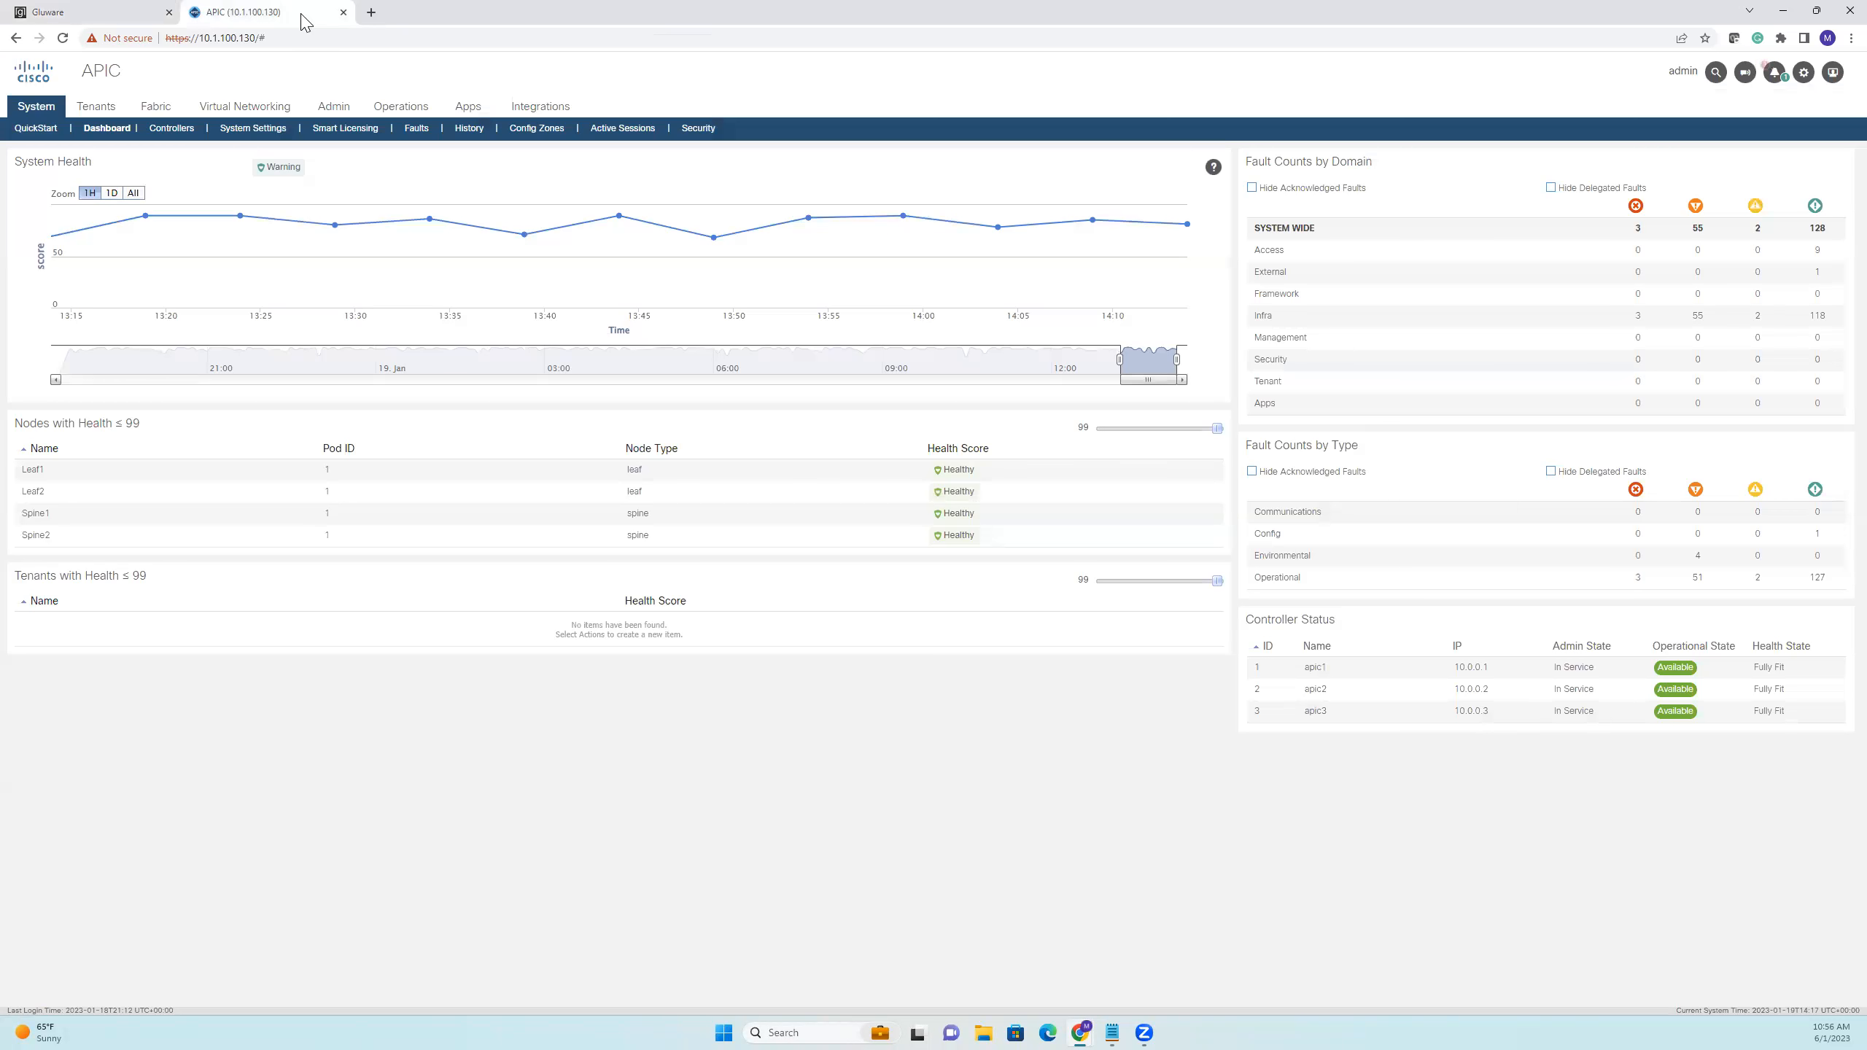
left_click(97, 108)
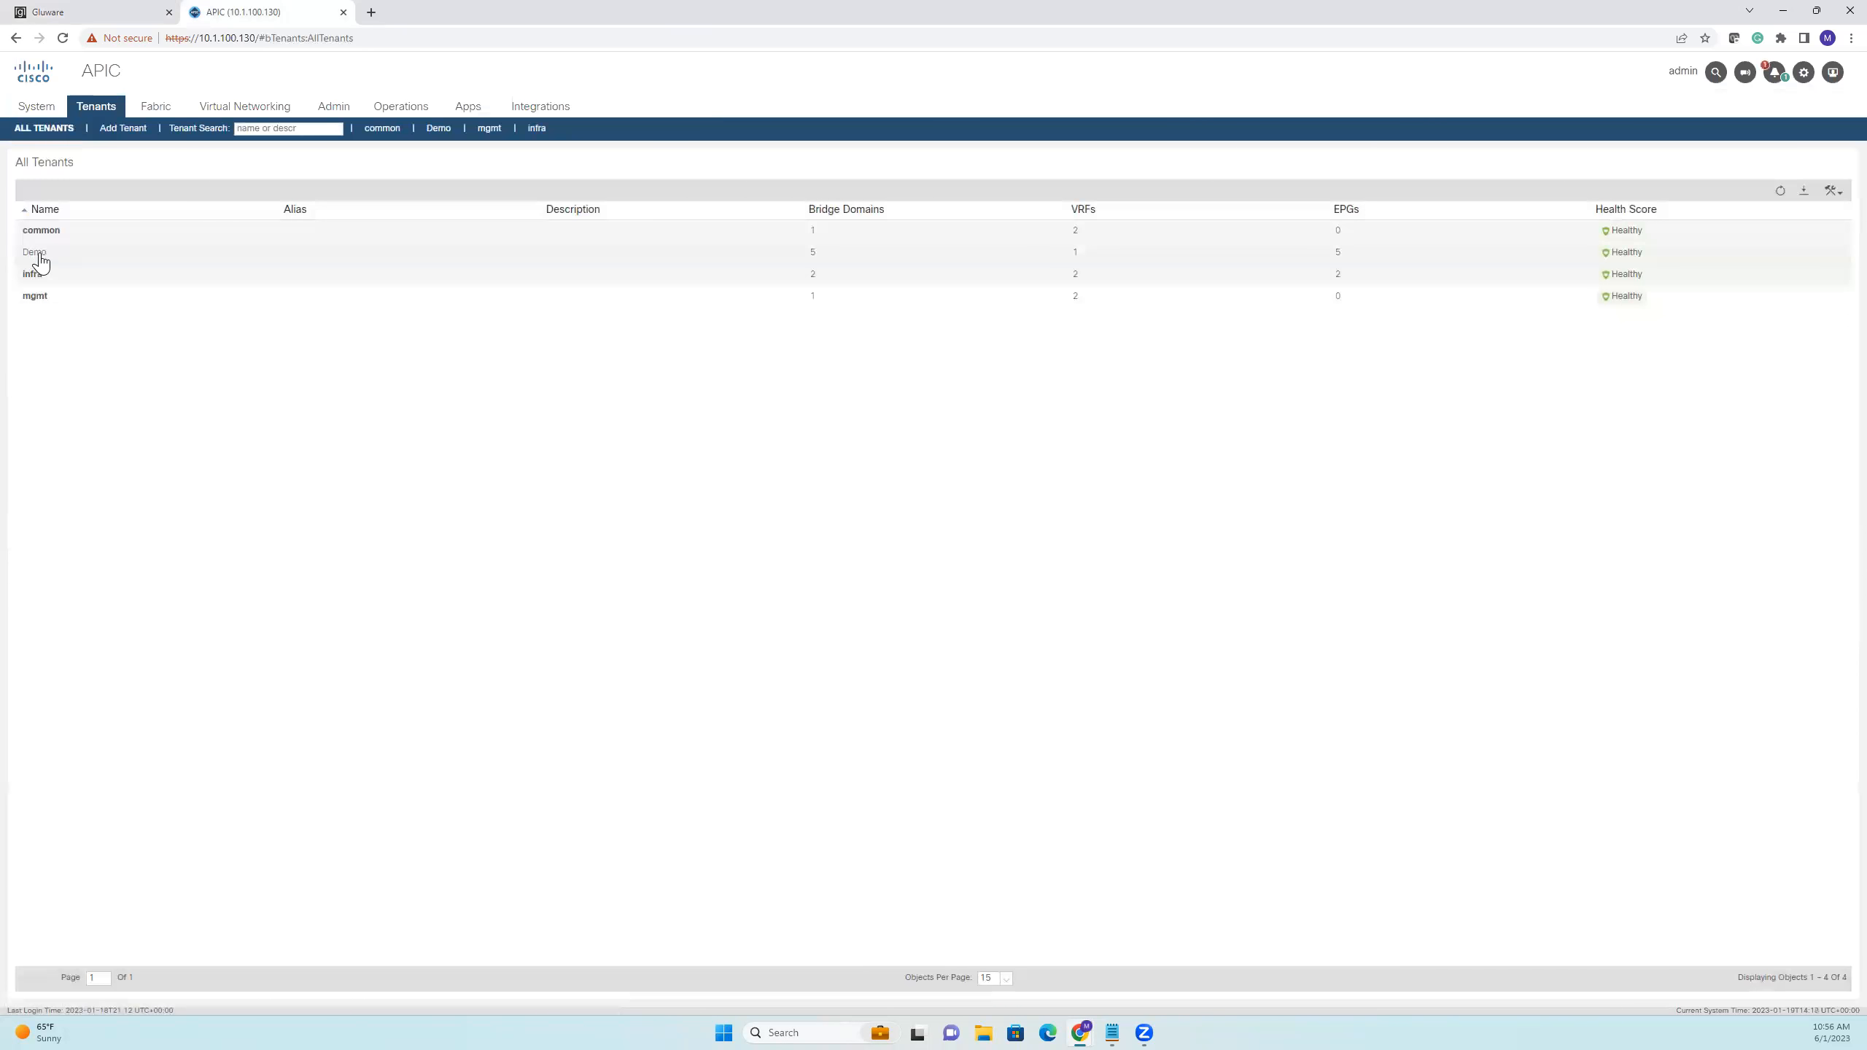
left_click(36, 256)
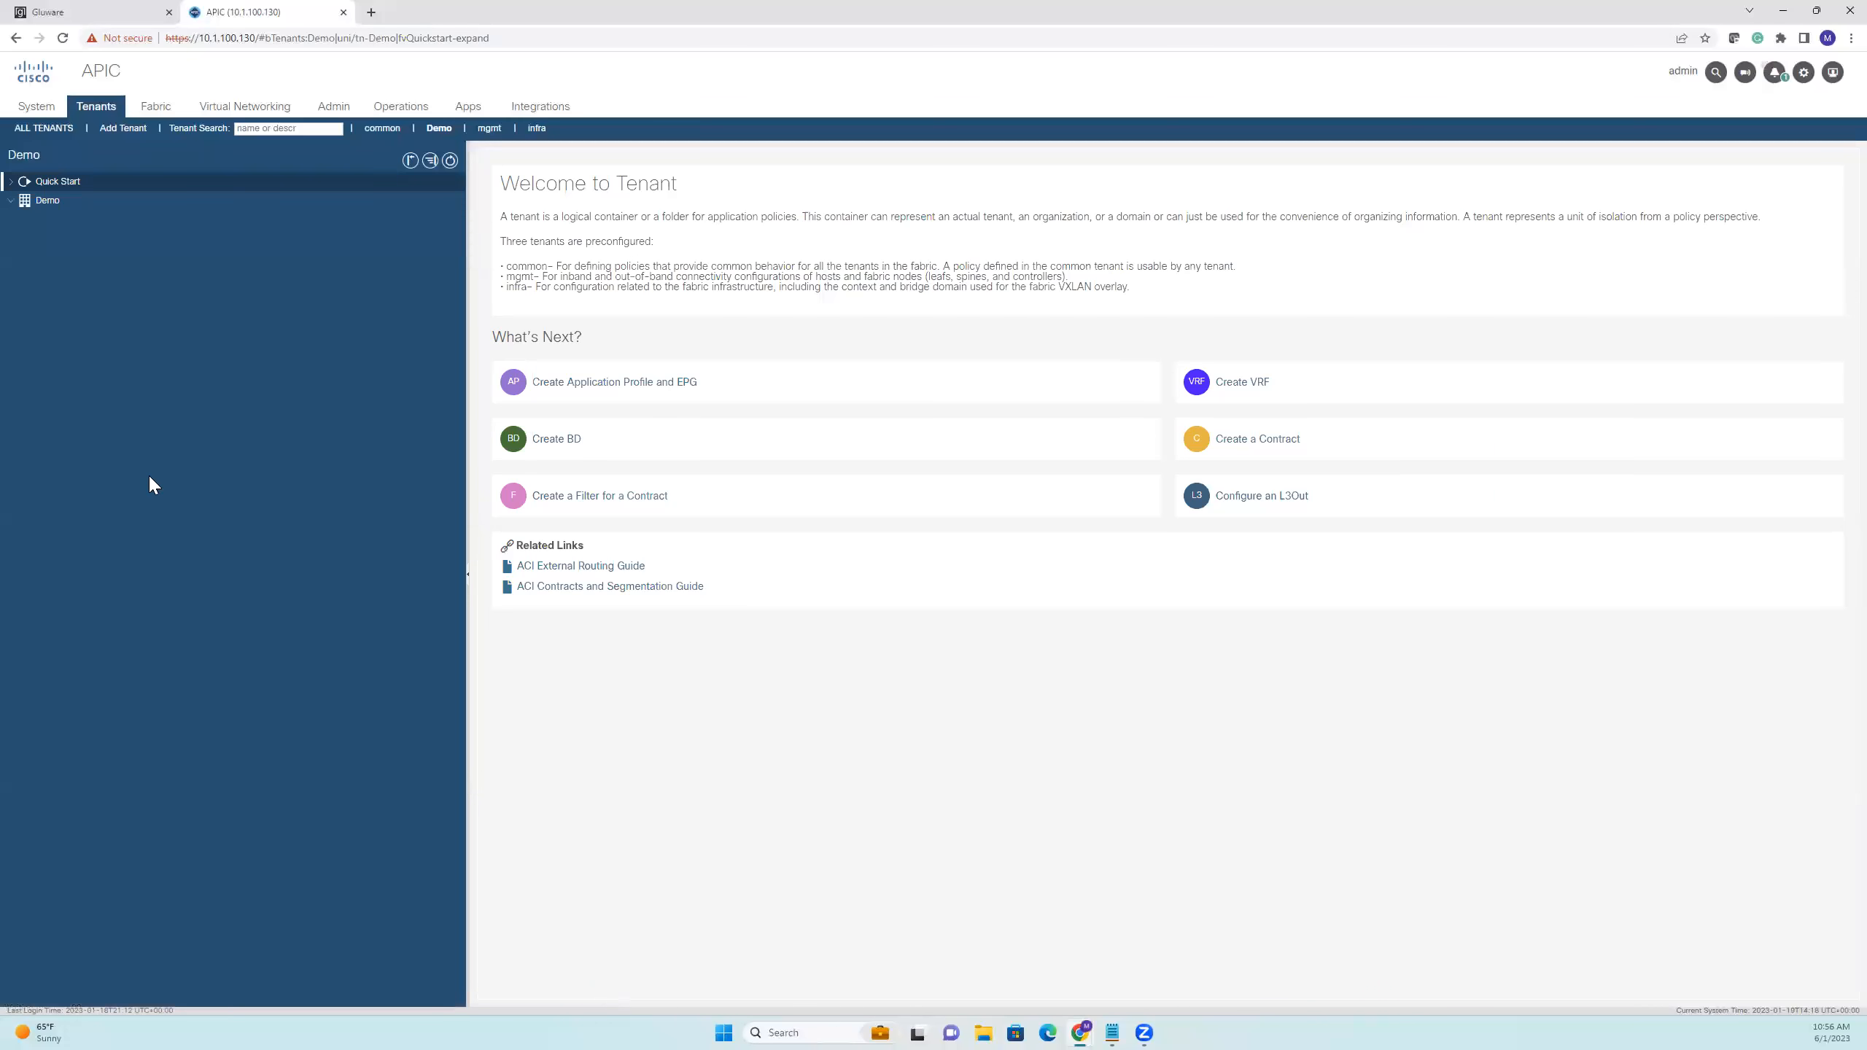
Open the DHCP relay policies under the Demo tenant's protocol policies
left_click(11, 201)
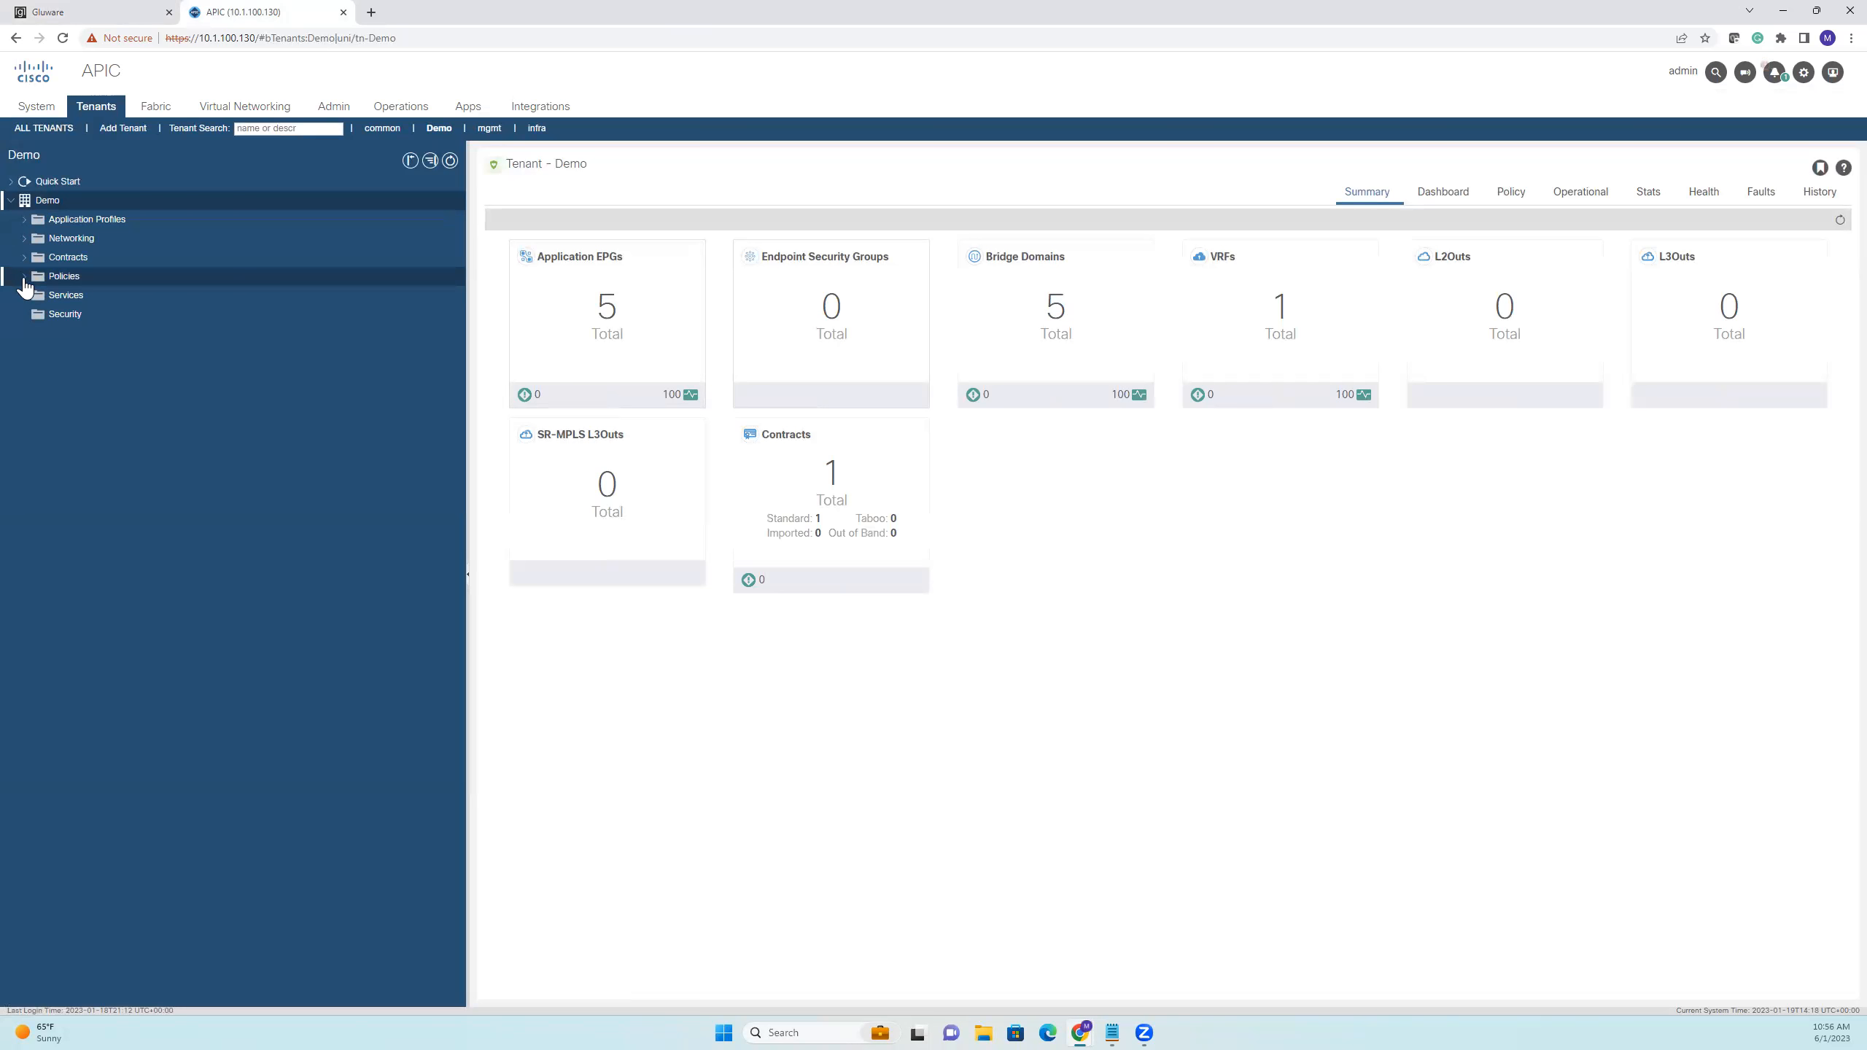
left_click(23, 278)
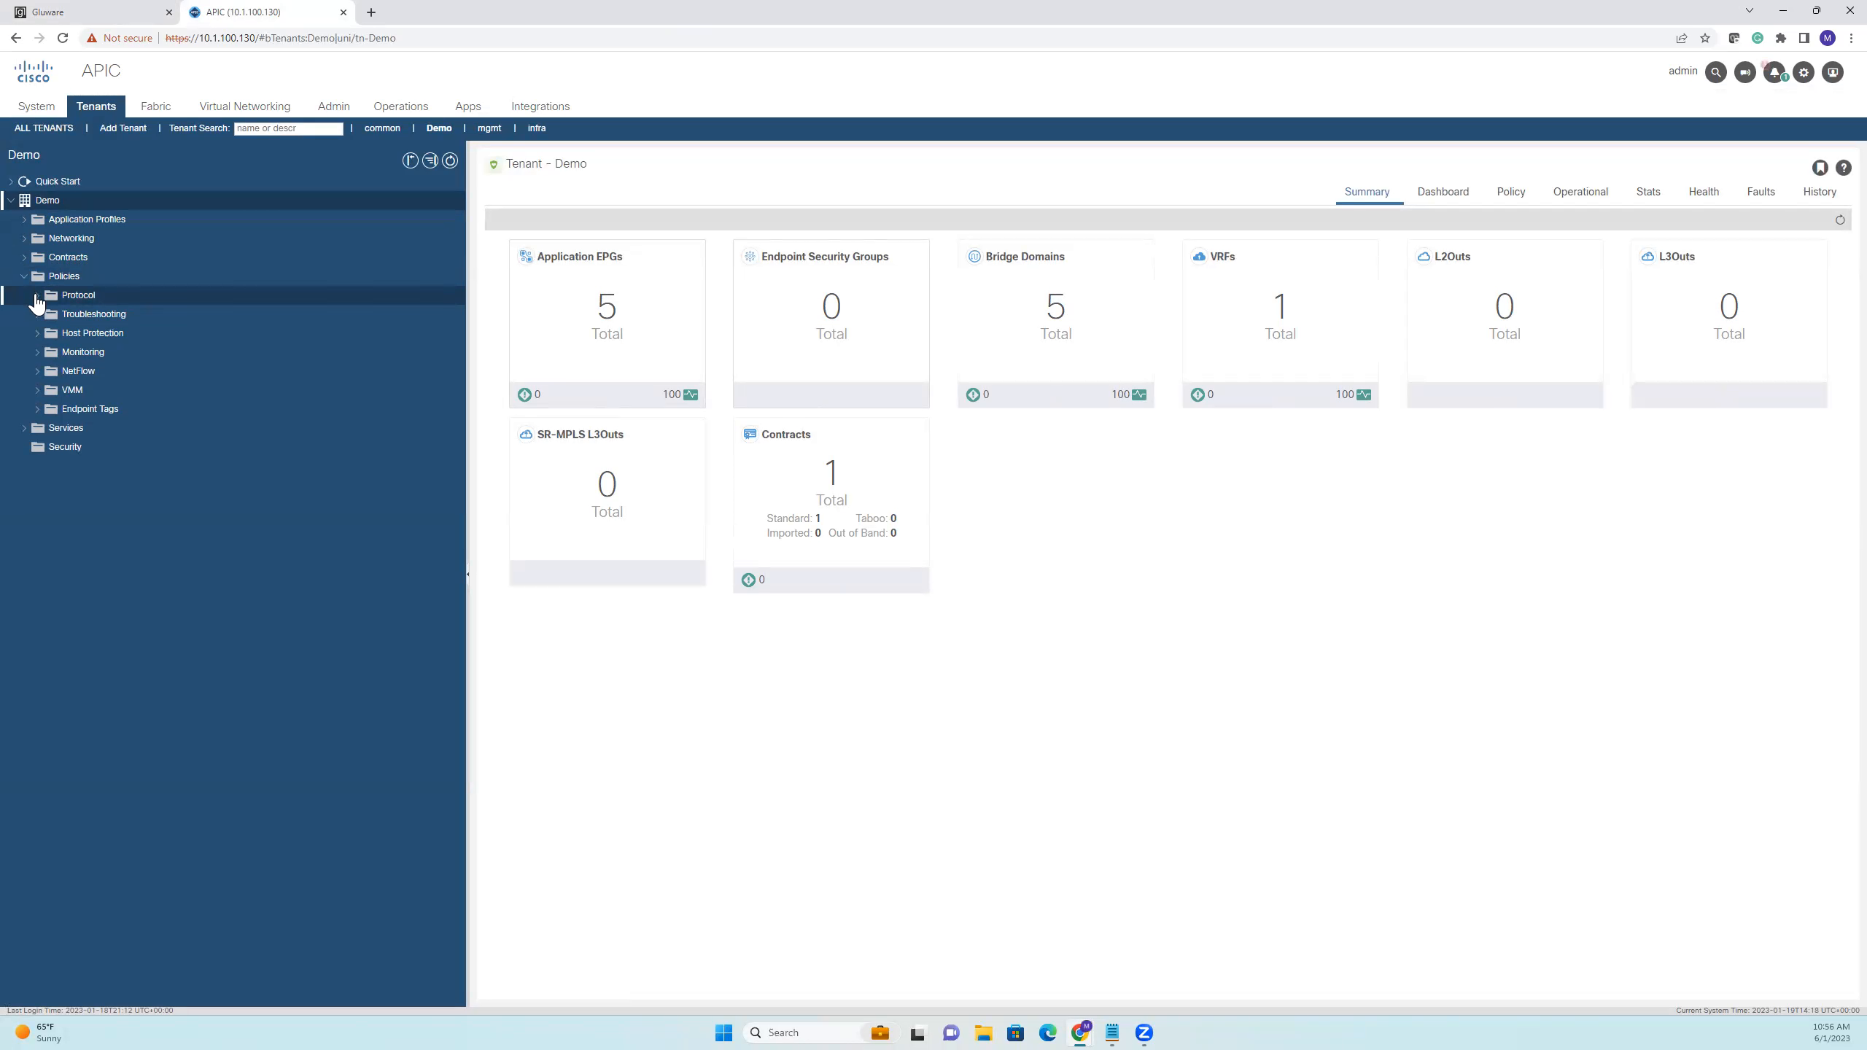
left_click(36, 296)
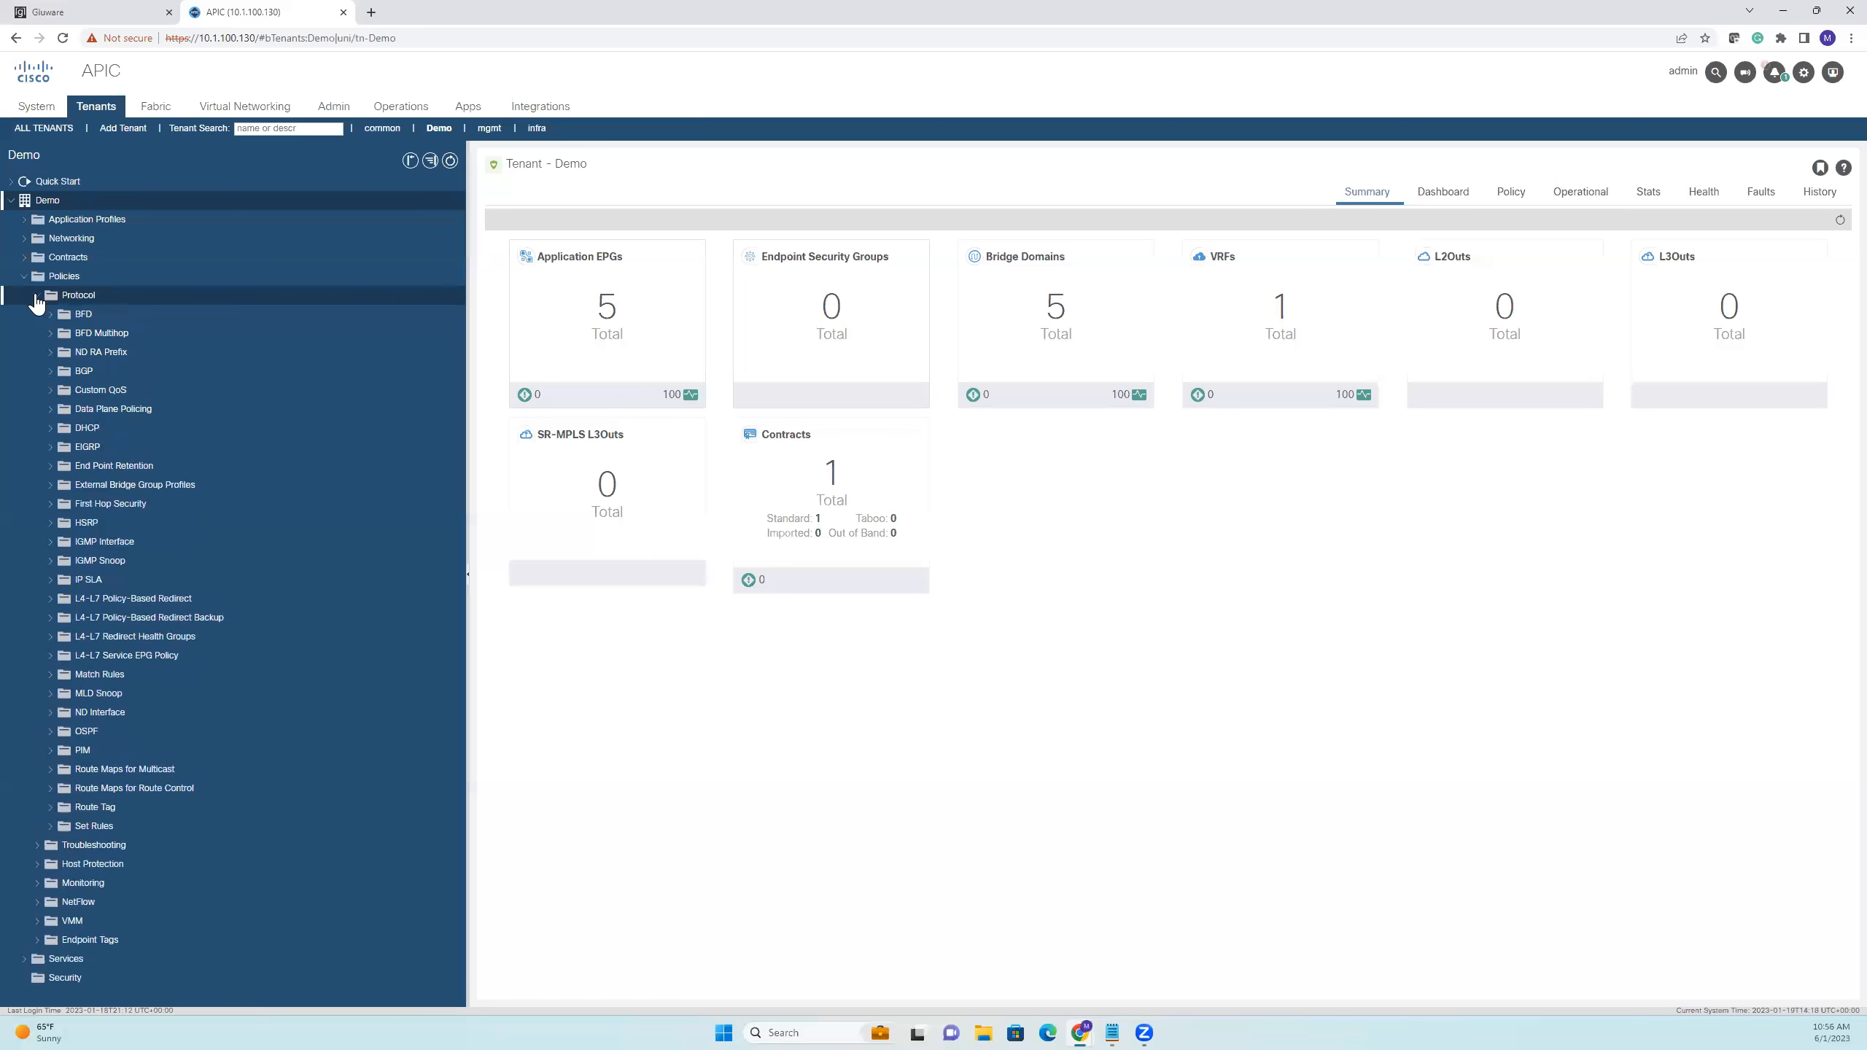
left_click(51, 431)
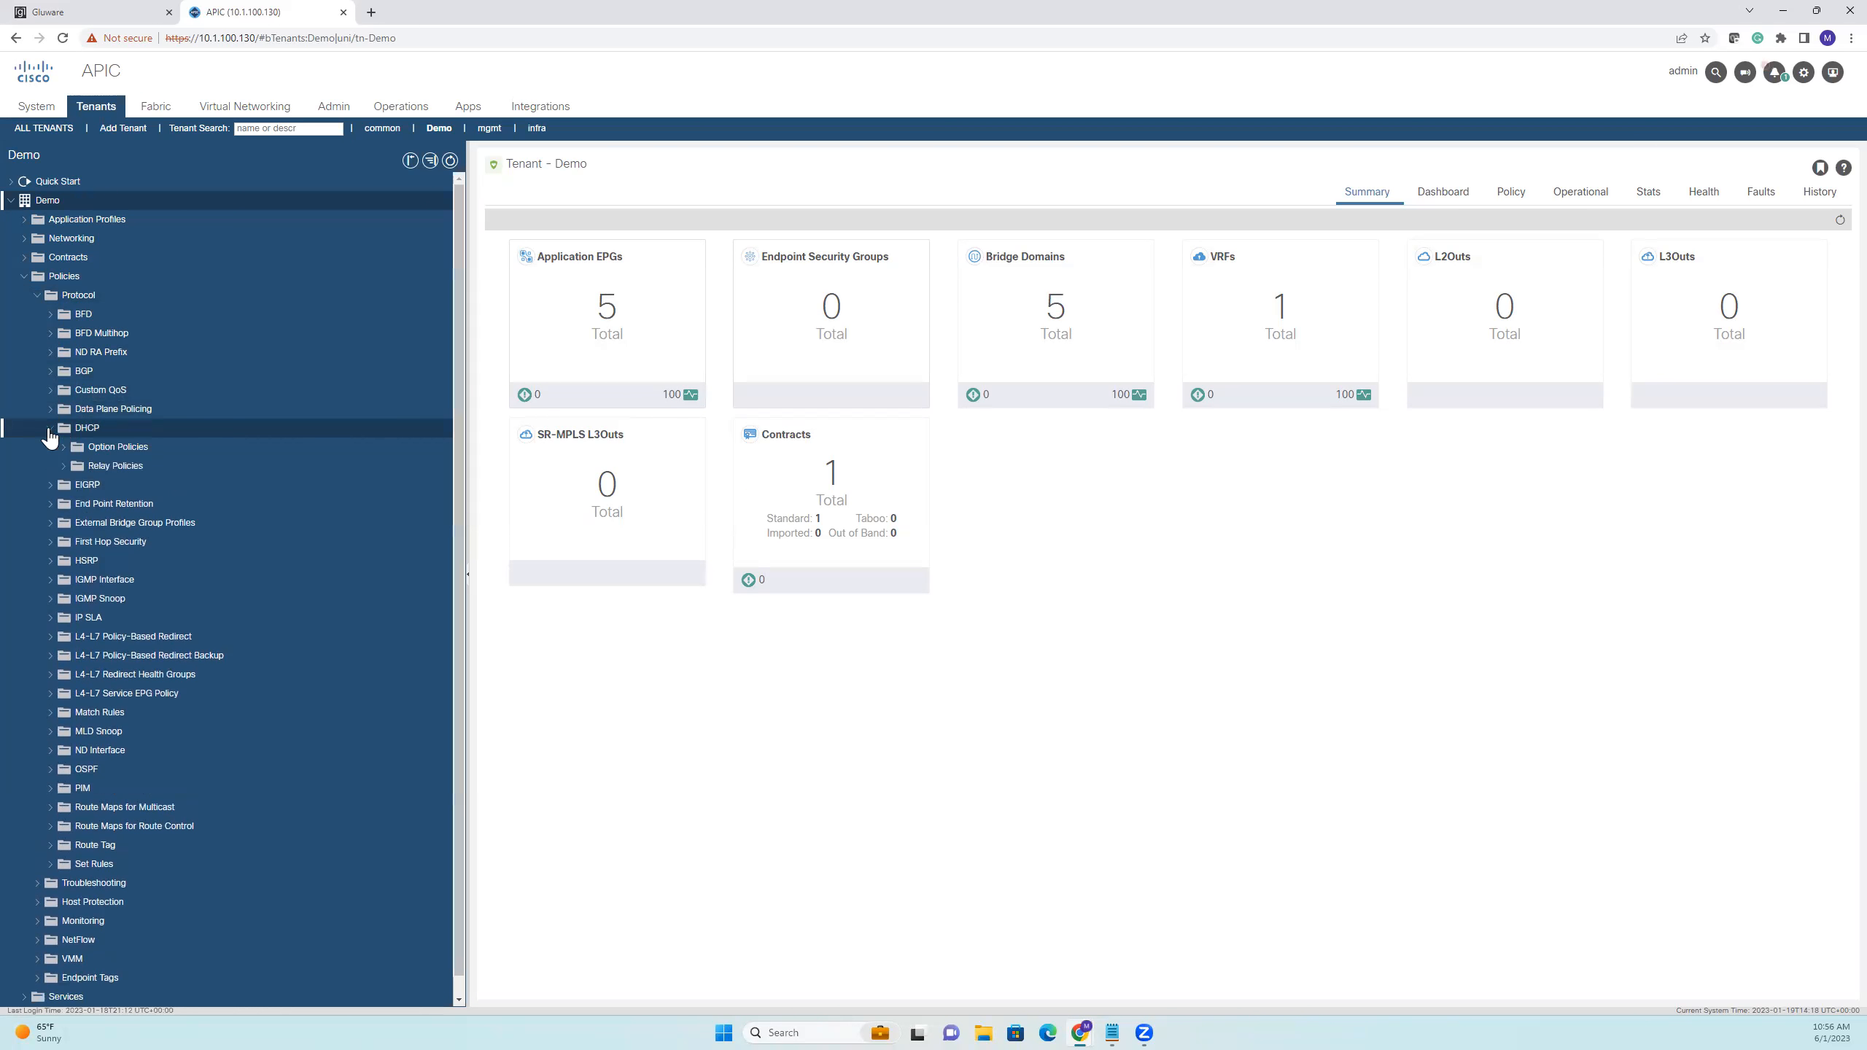
left_click(77, 470)
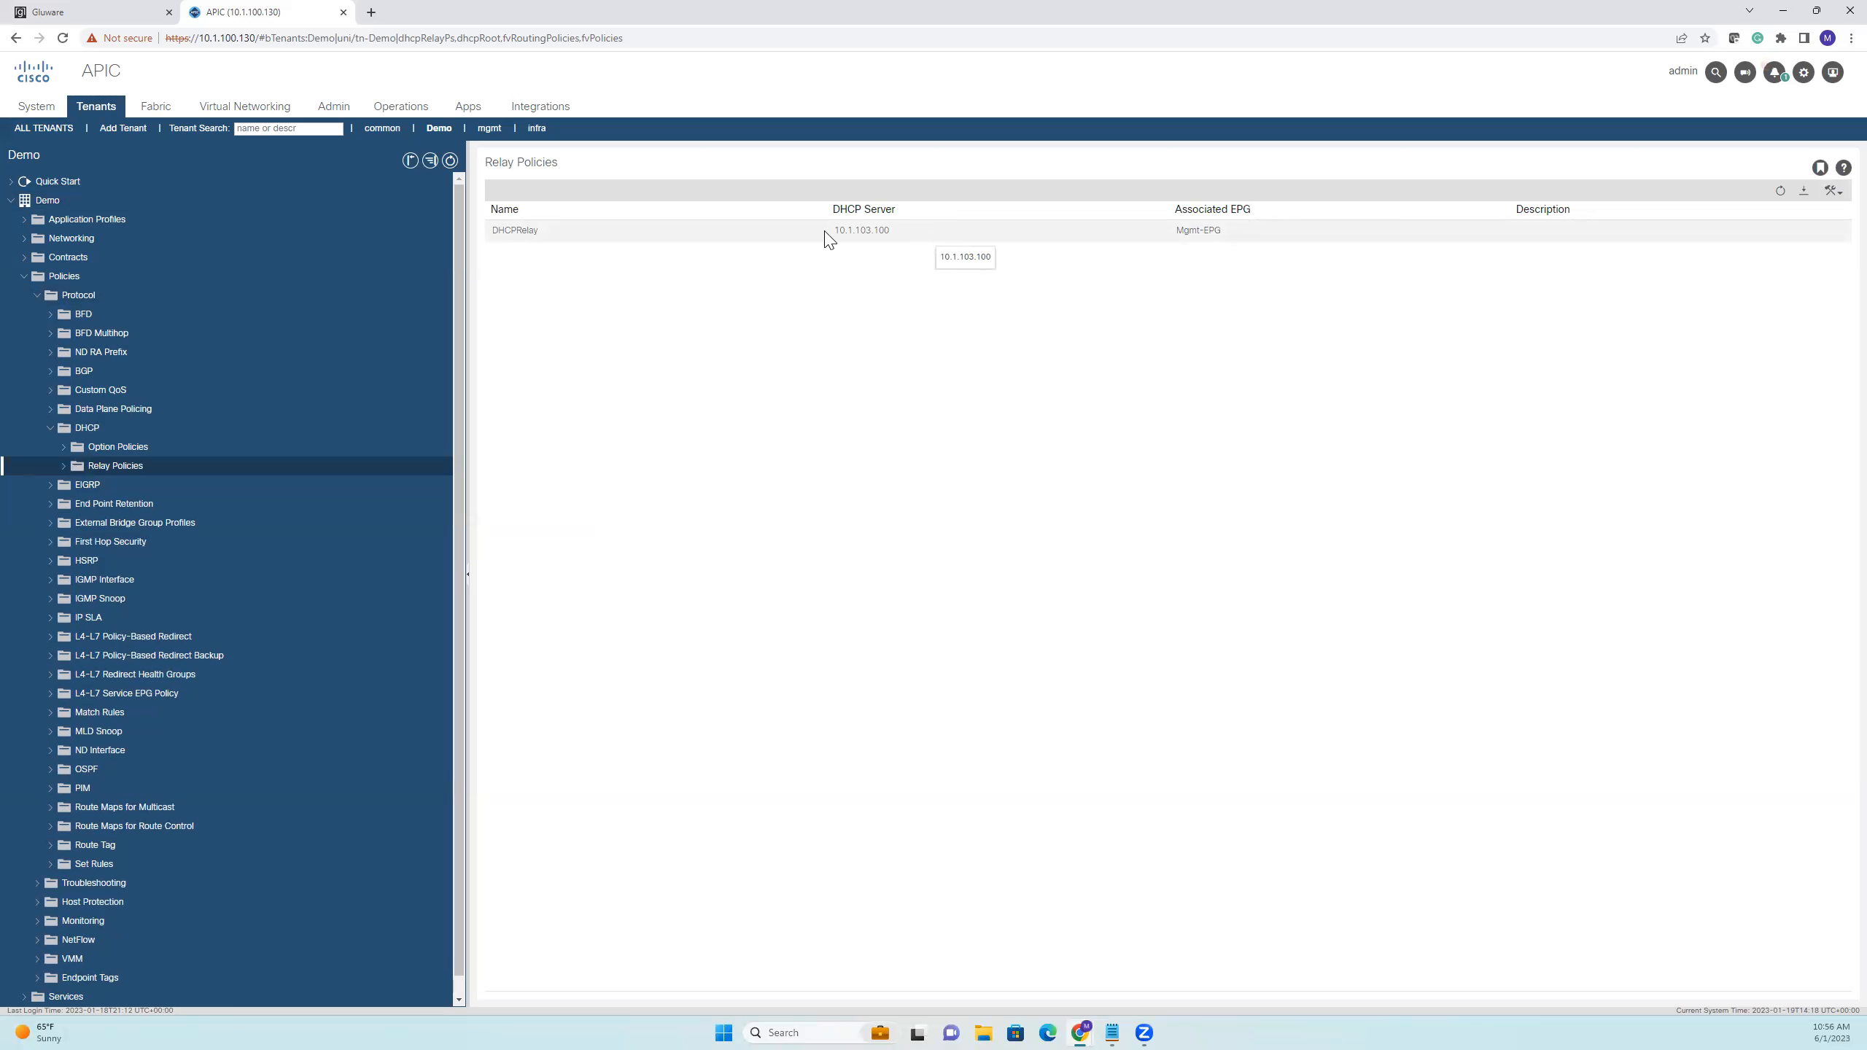
Set the DHCPRelay policy provider's DHCP server address to 10.1.100.100 and submit the change despite the policy usage warning
left_click(858, 237)
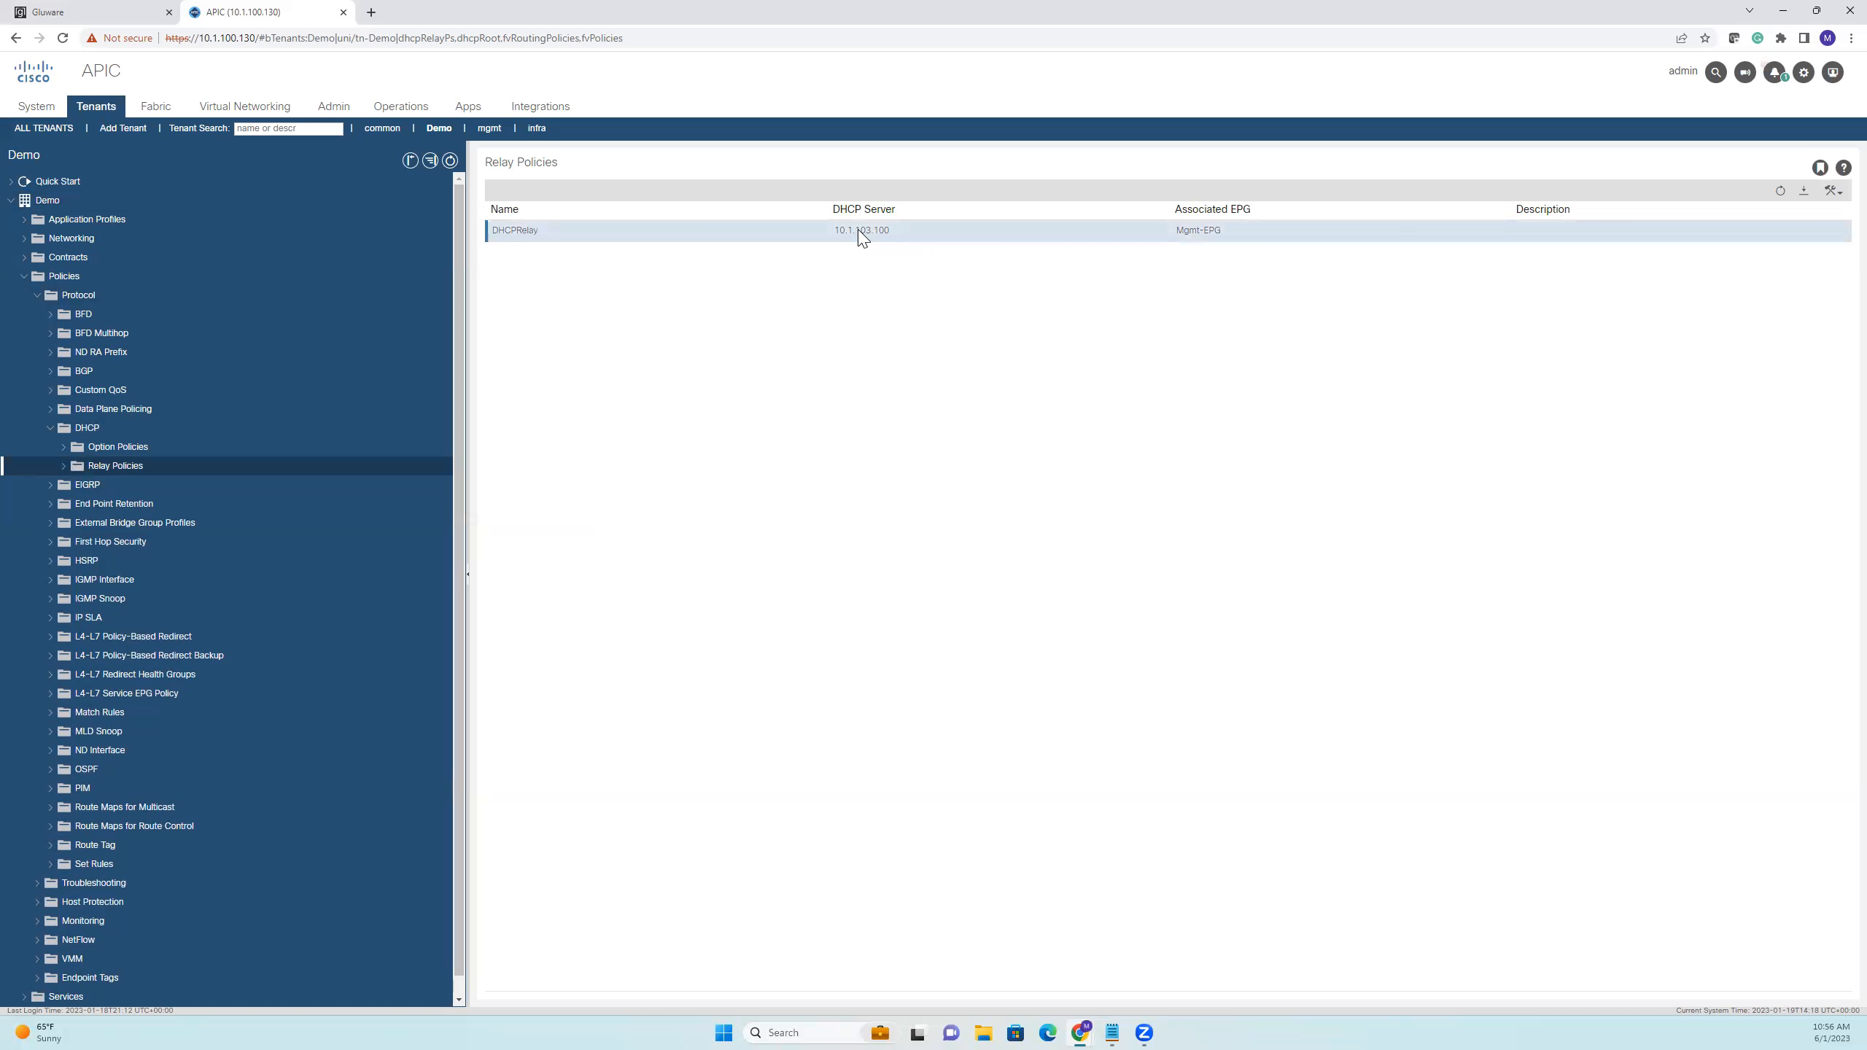
double_click(858, 234)
left_click(1062, 364)
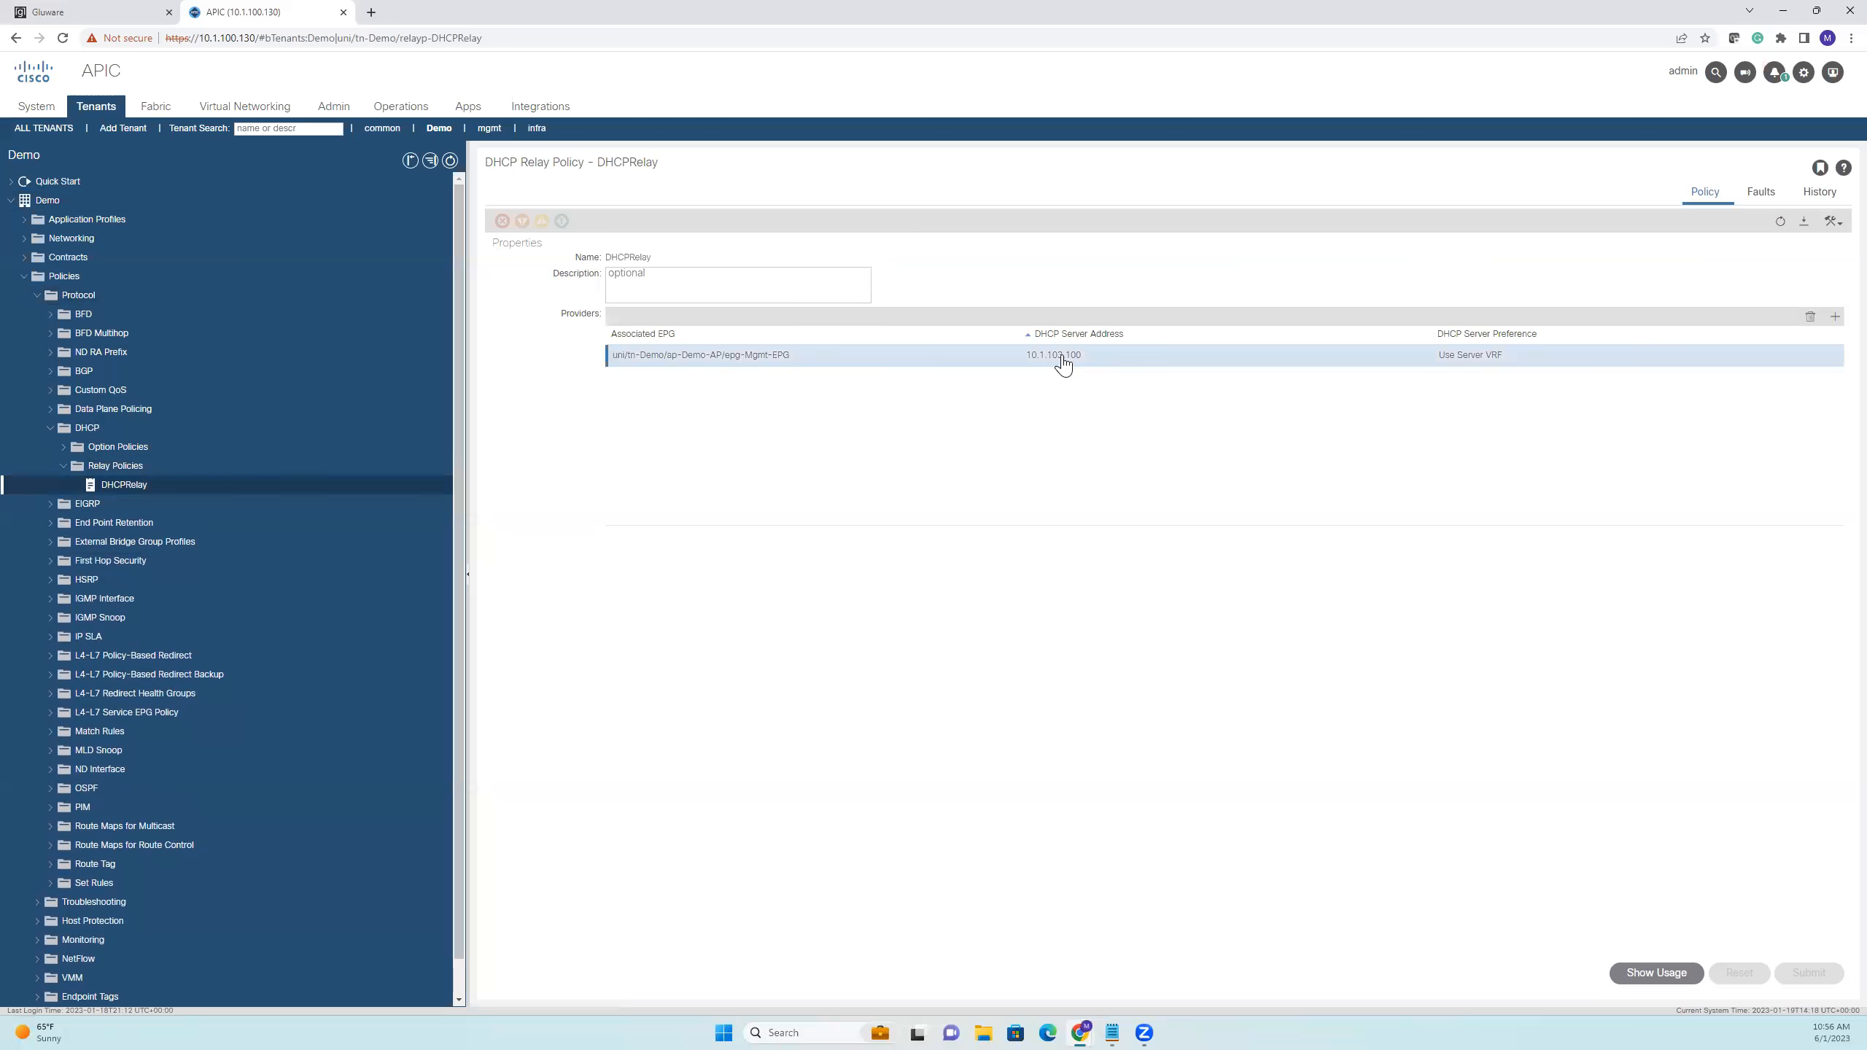
double_click(1062, 359)
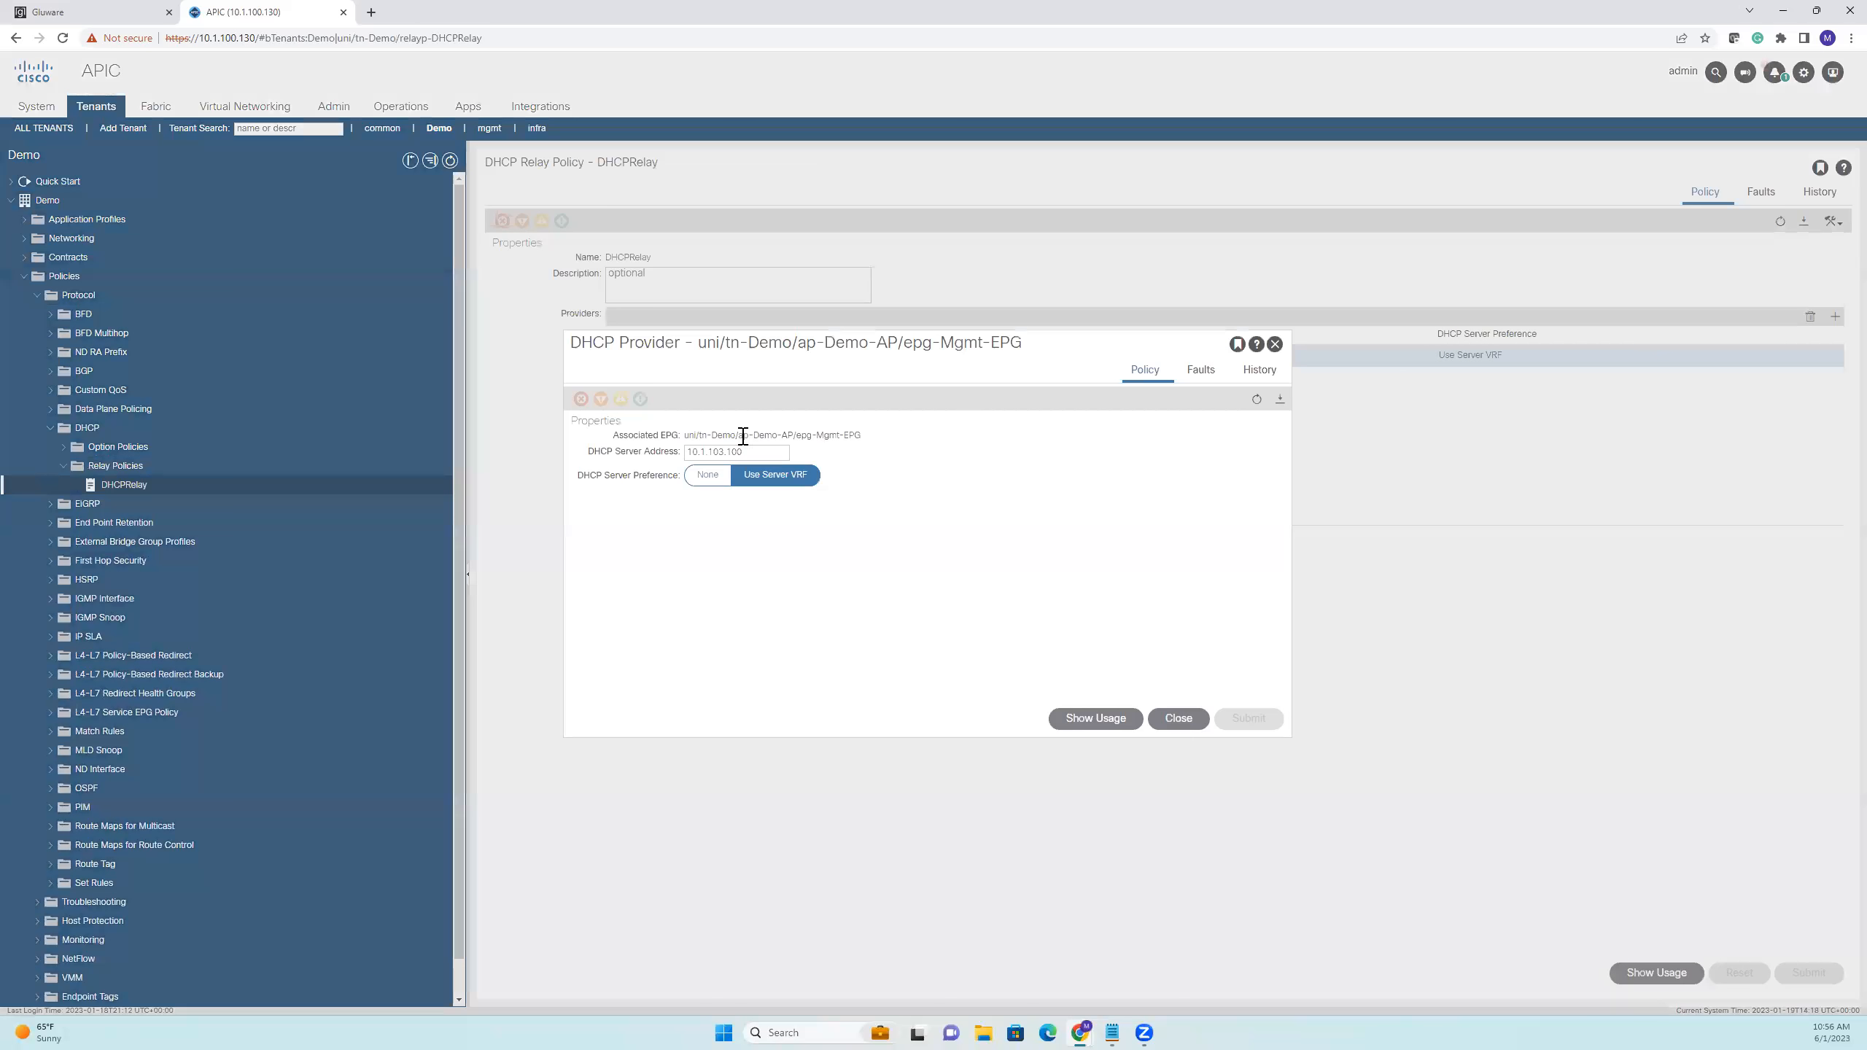
left_click(723, 450)
type("0")
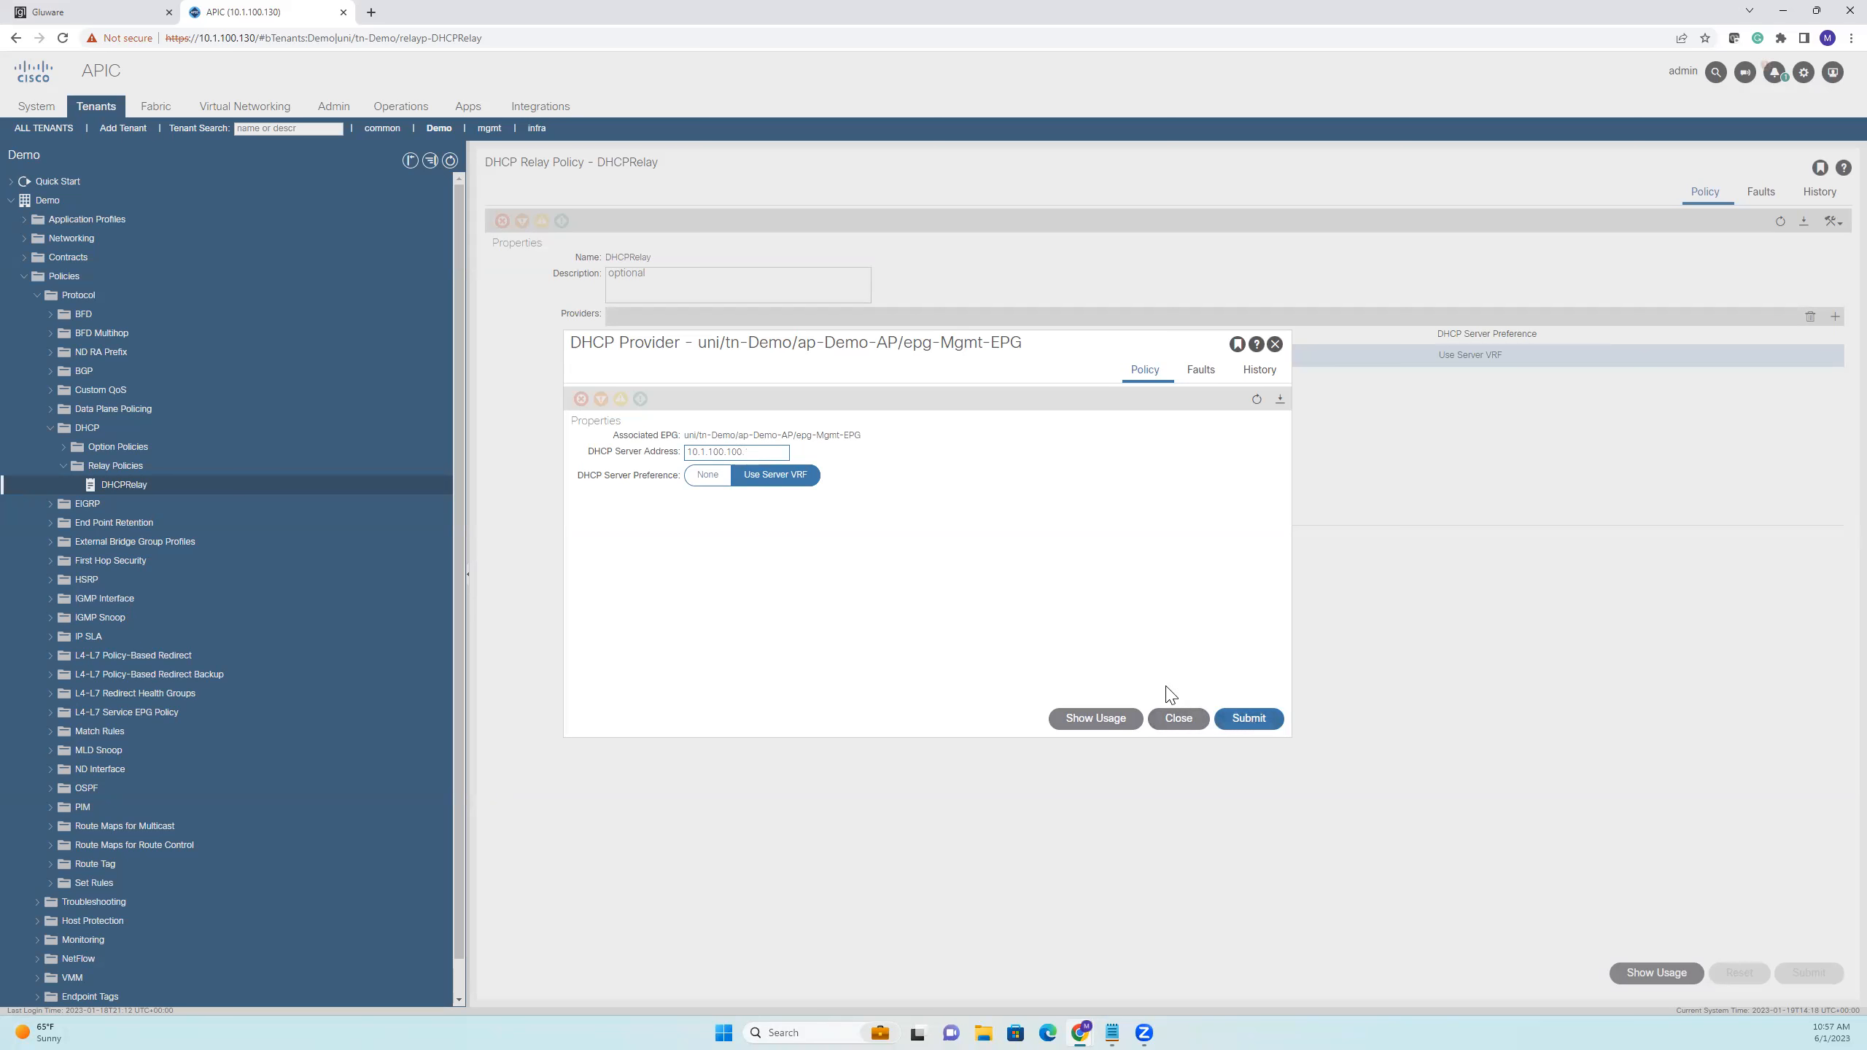
left_click(1236, 723)
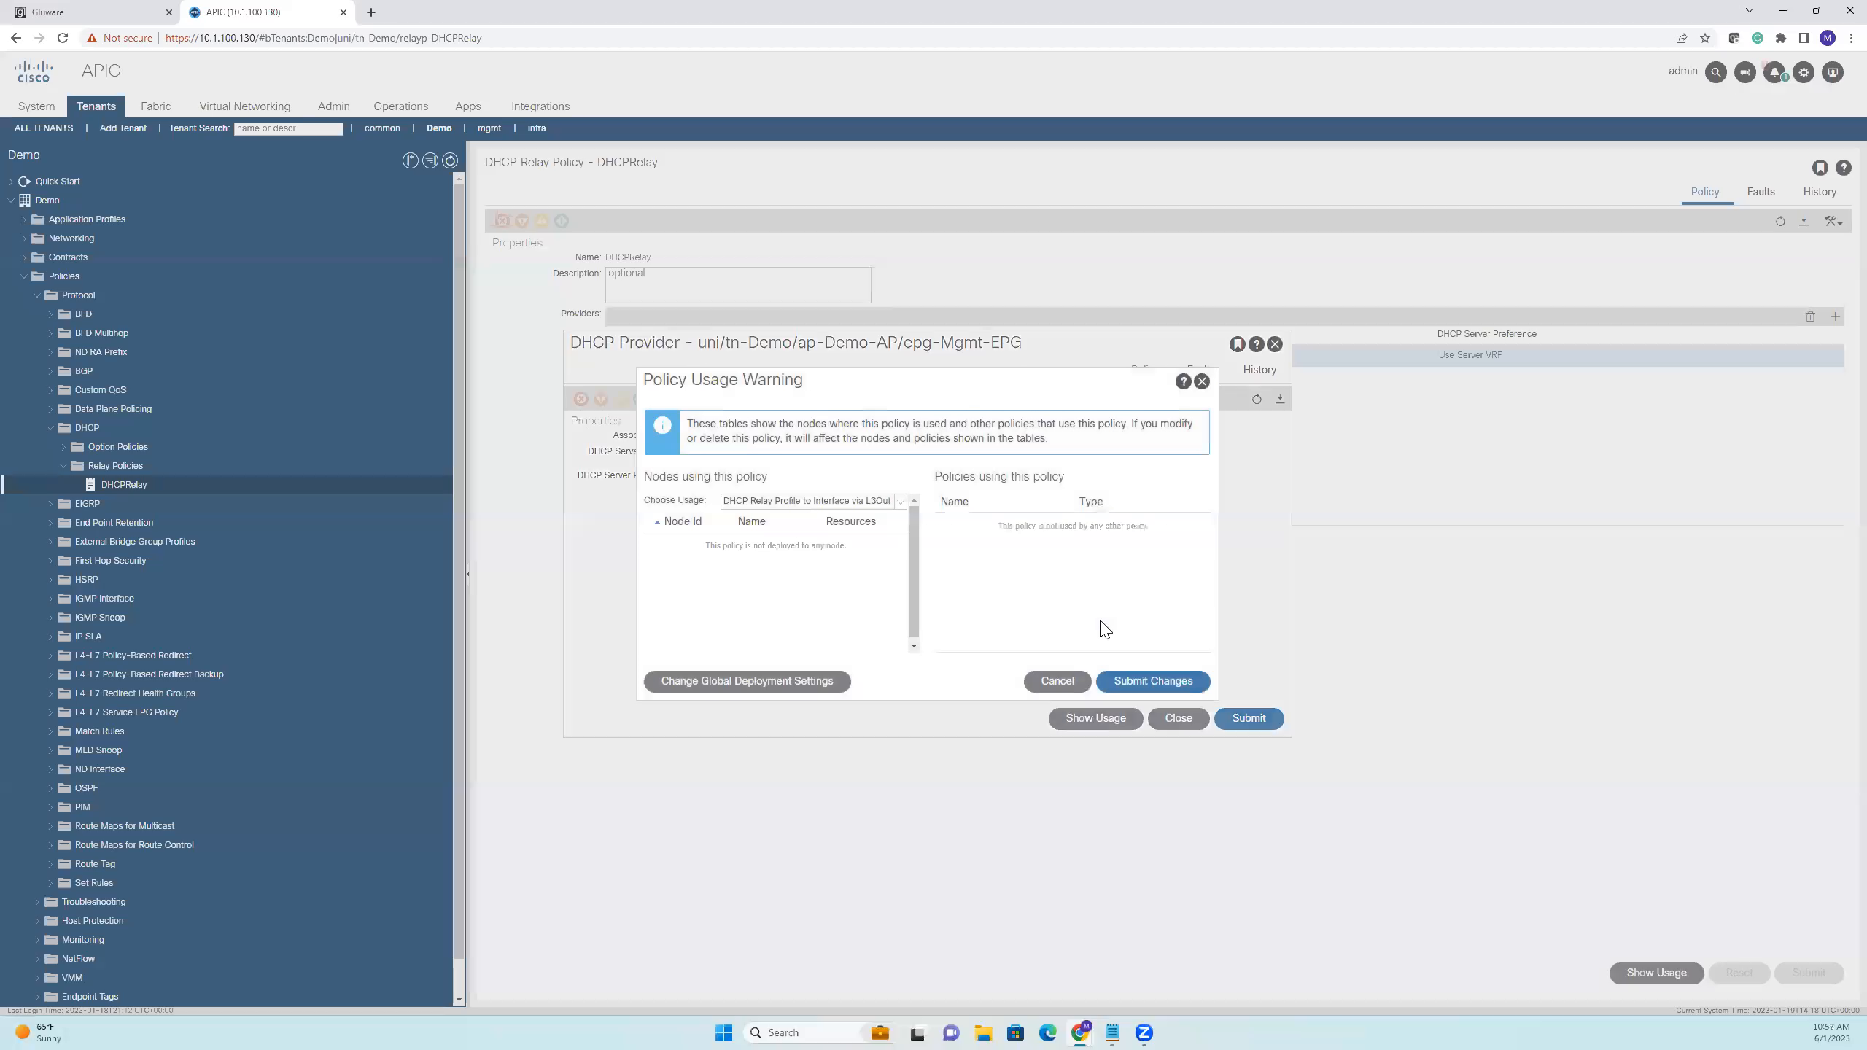
left_click(1159, 684)
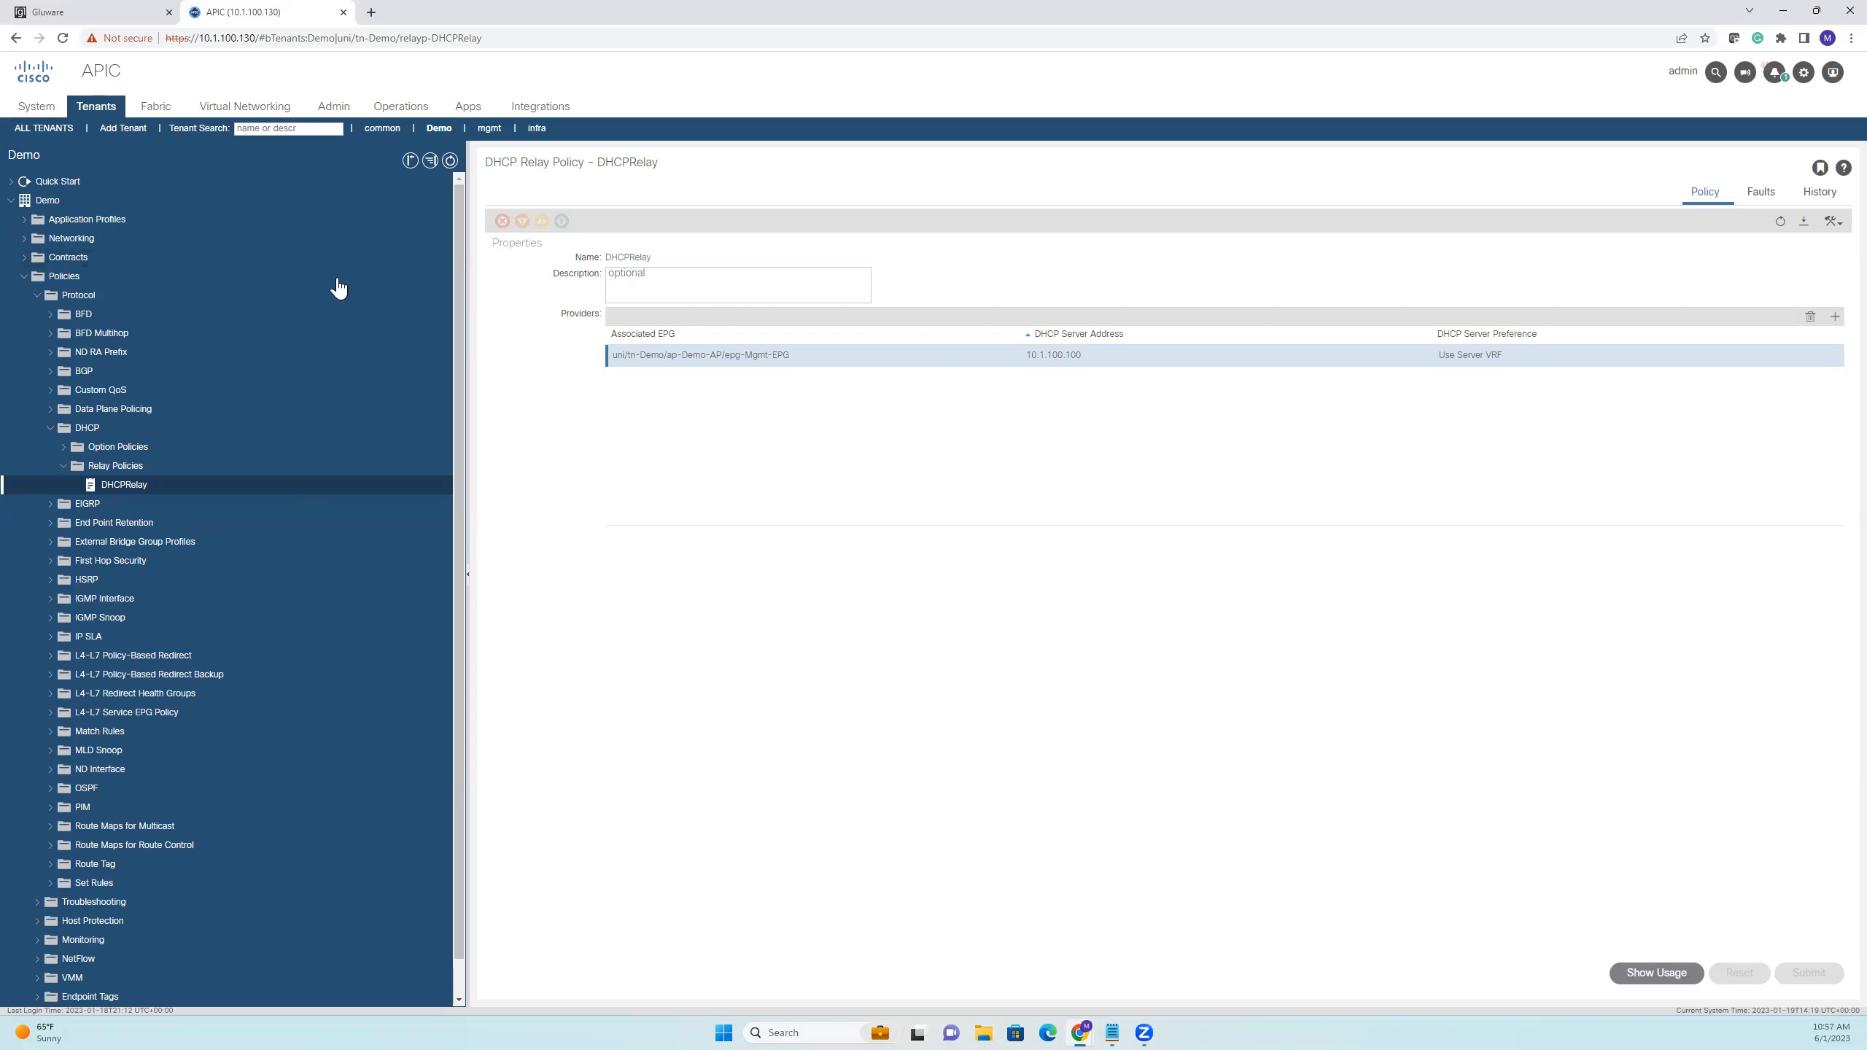
Switch to Gluware and capture a new snapshot of the selected Cisco-APIC-Lab controller without naming it
left_click(133, 16)
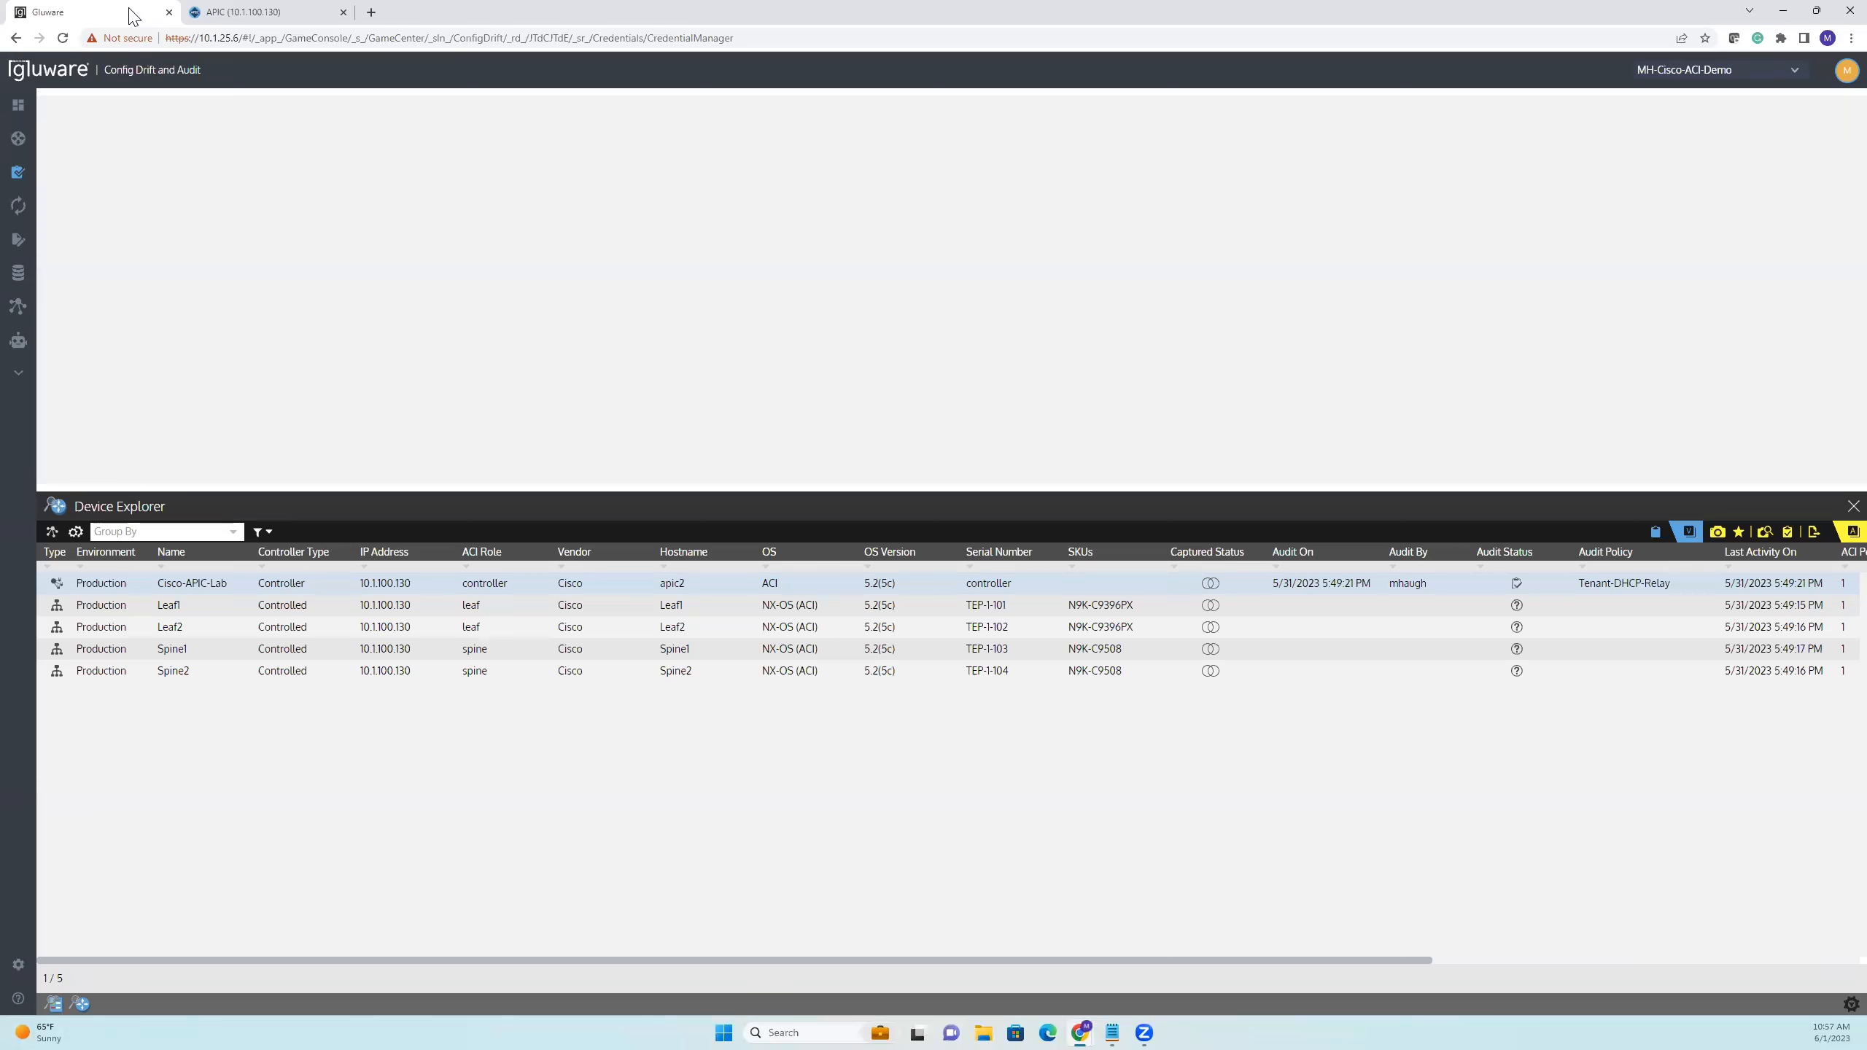
left_click(1716, 534)
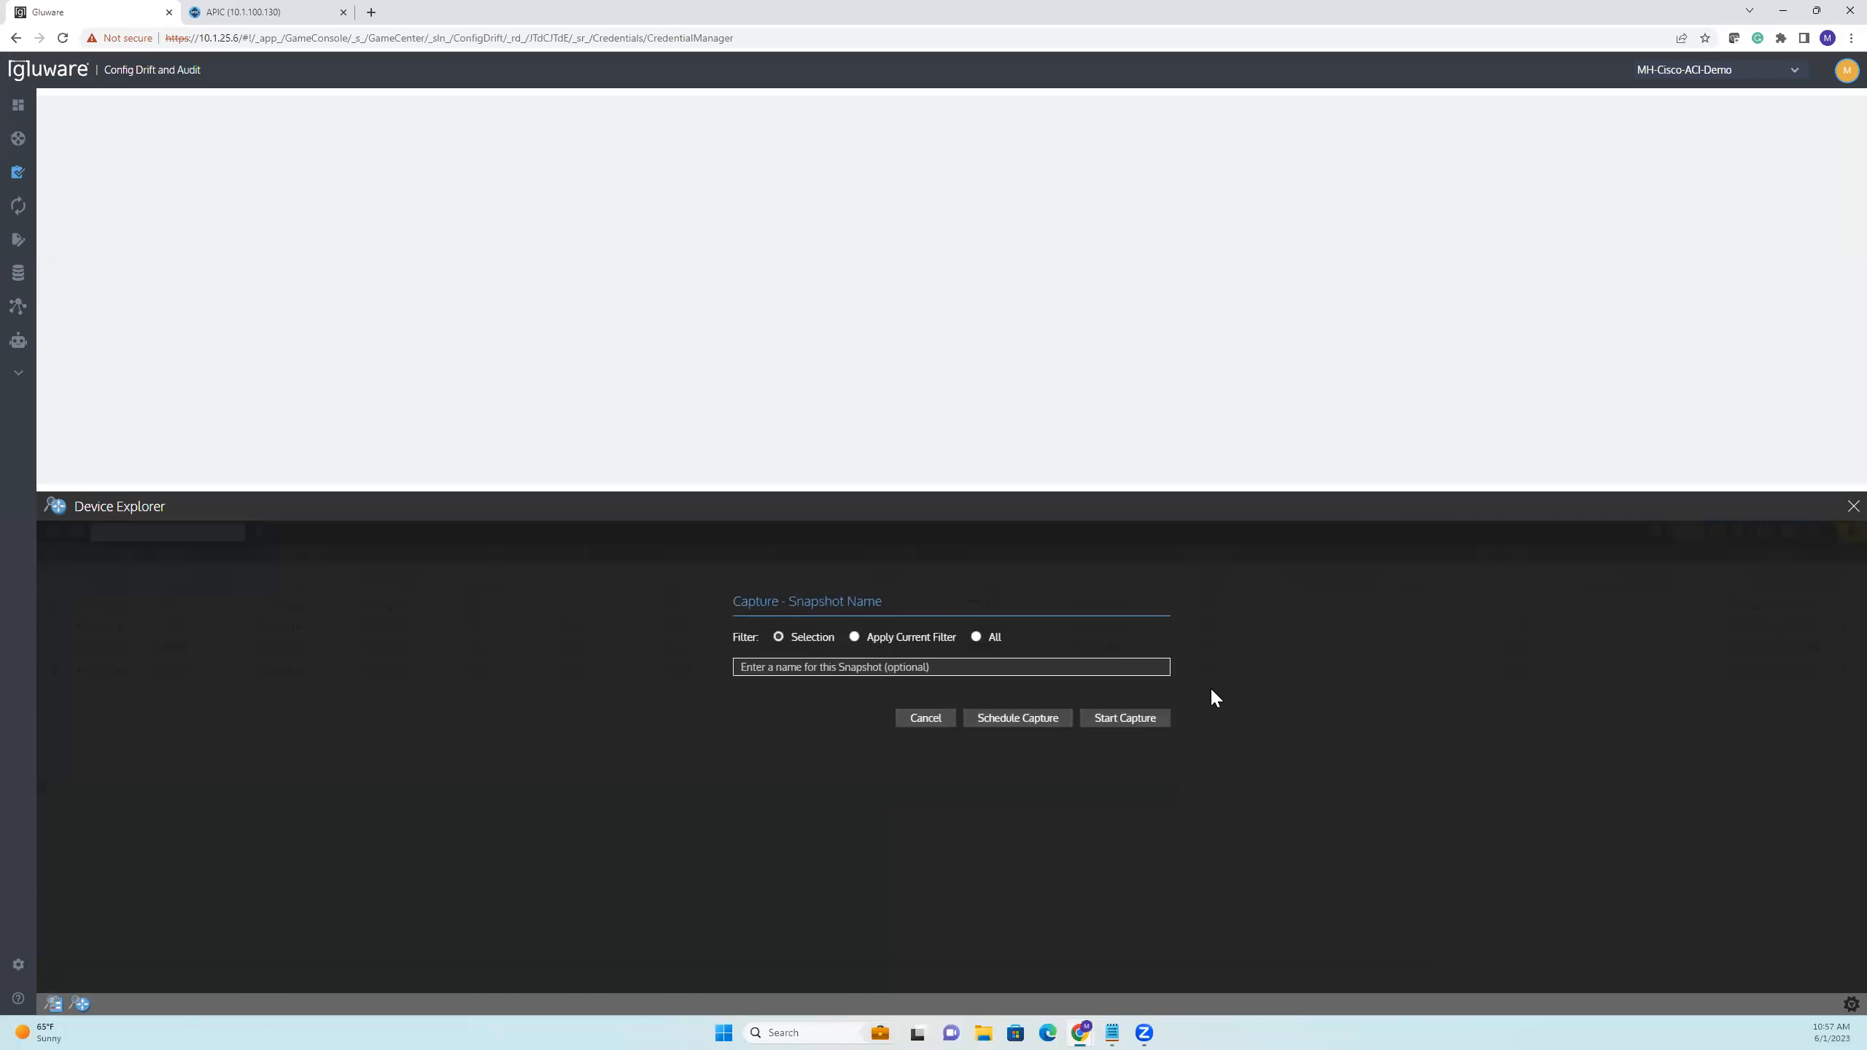
left_click(1122, 723)
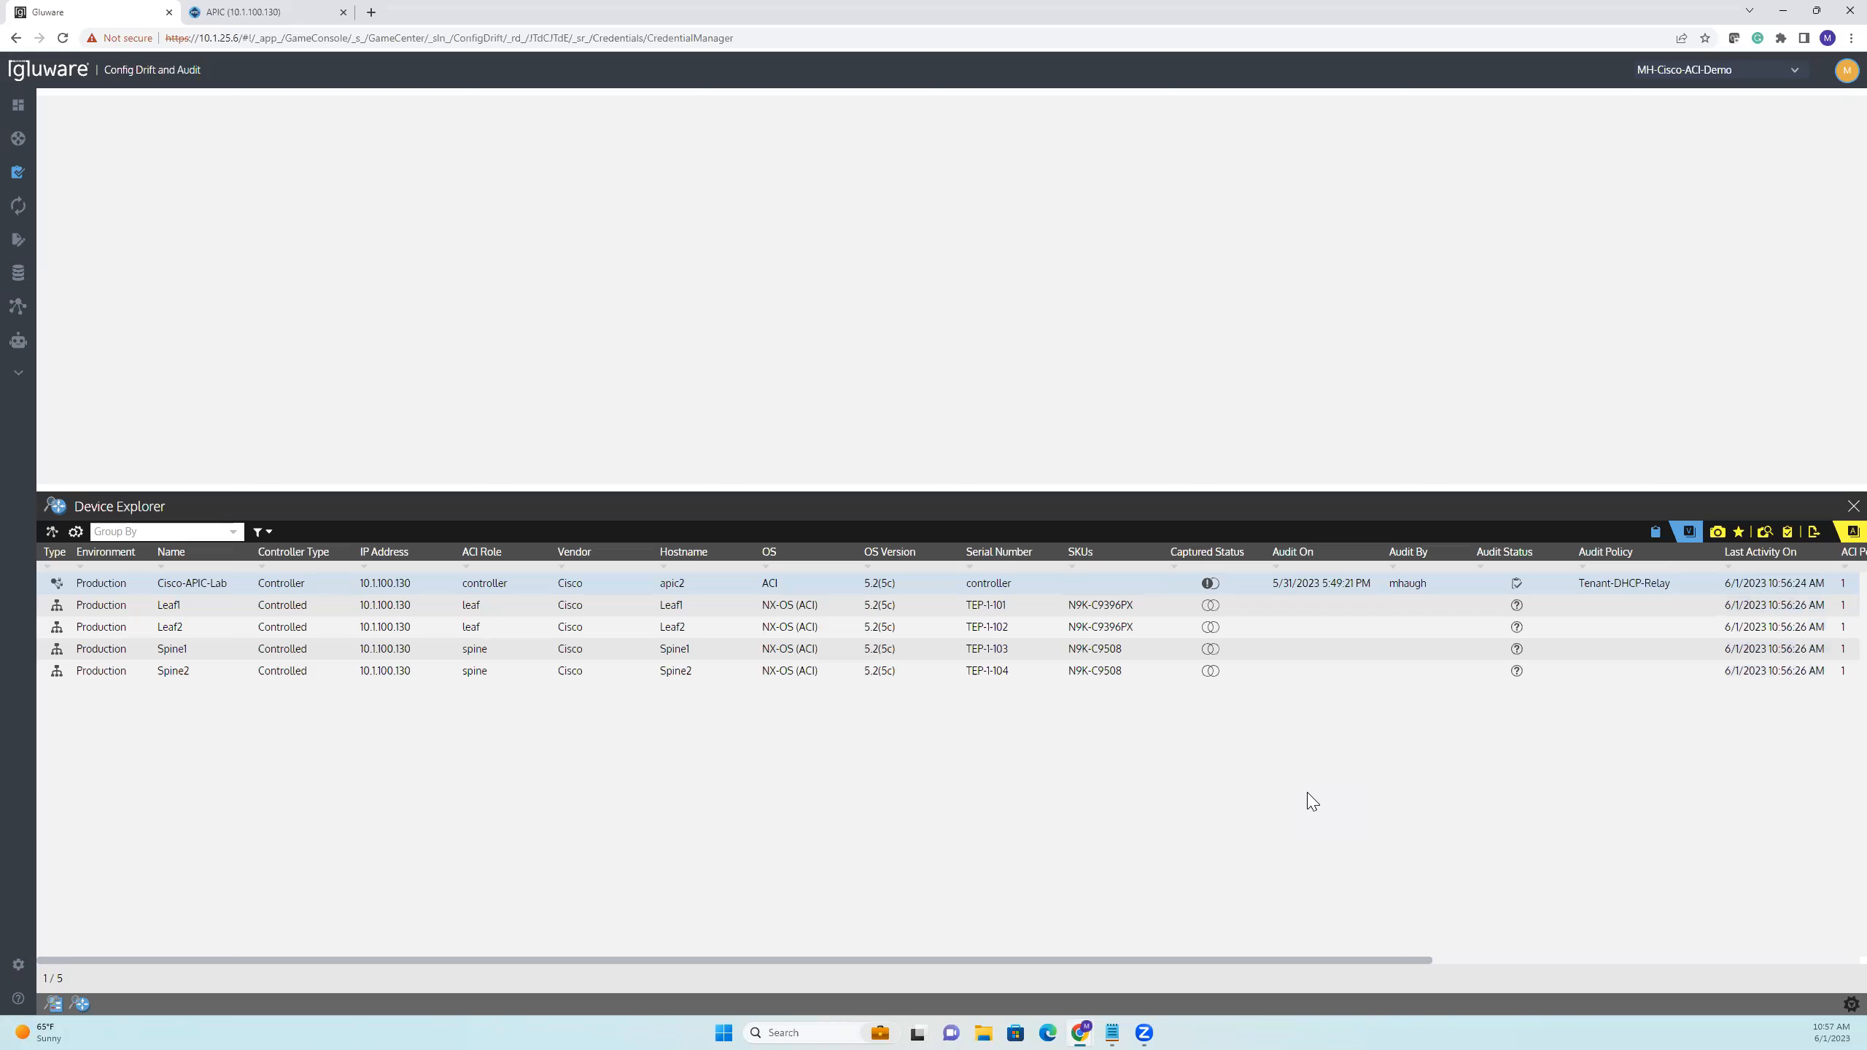
Open the Cisco-APIC-Lab snapshot comparison, enlarge it, and step through the configuration differences
left_click(1209, 584)
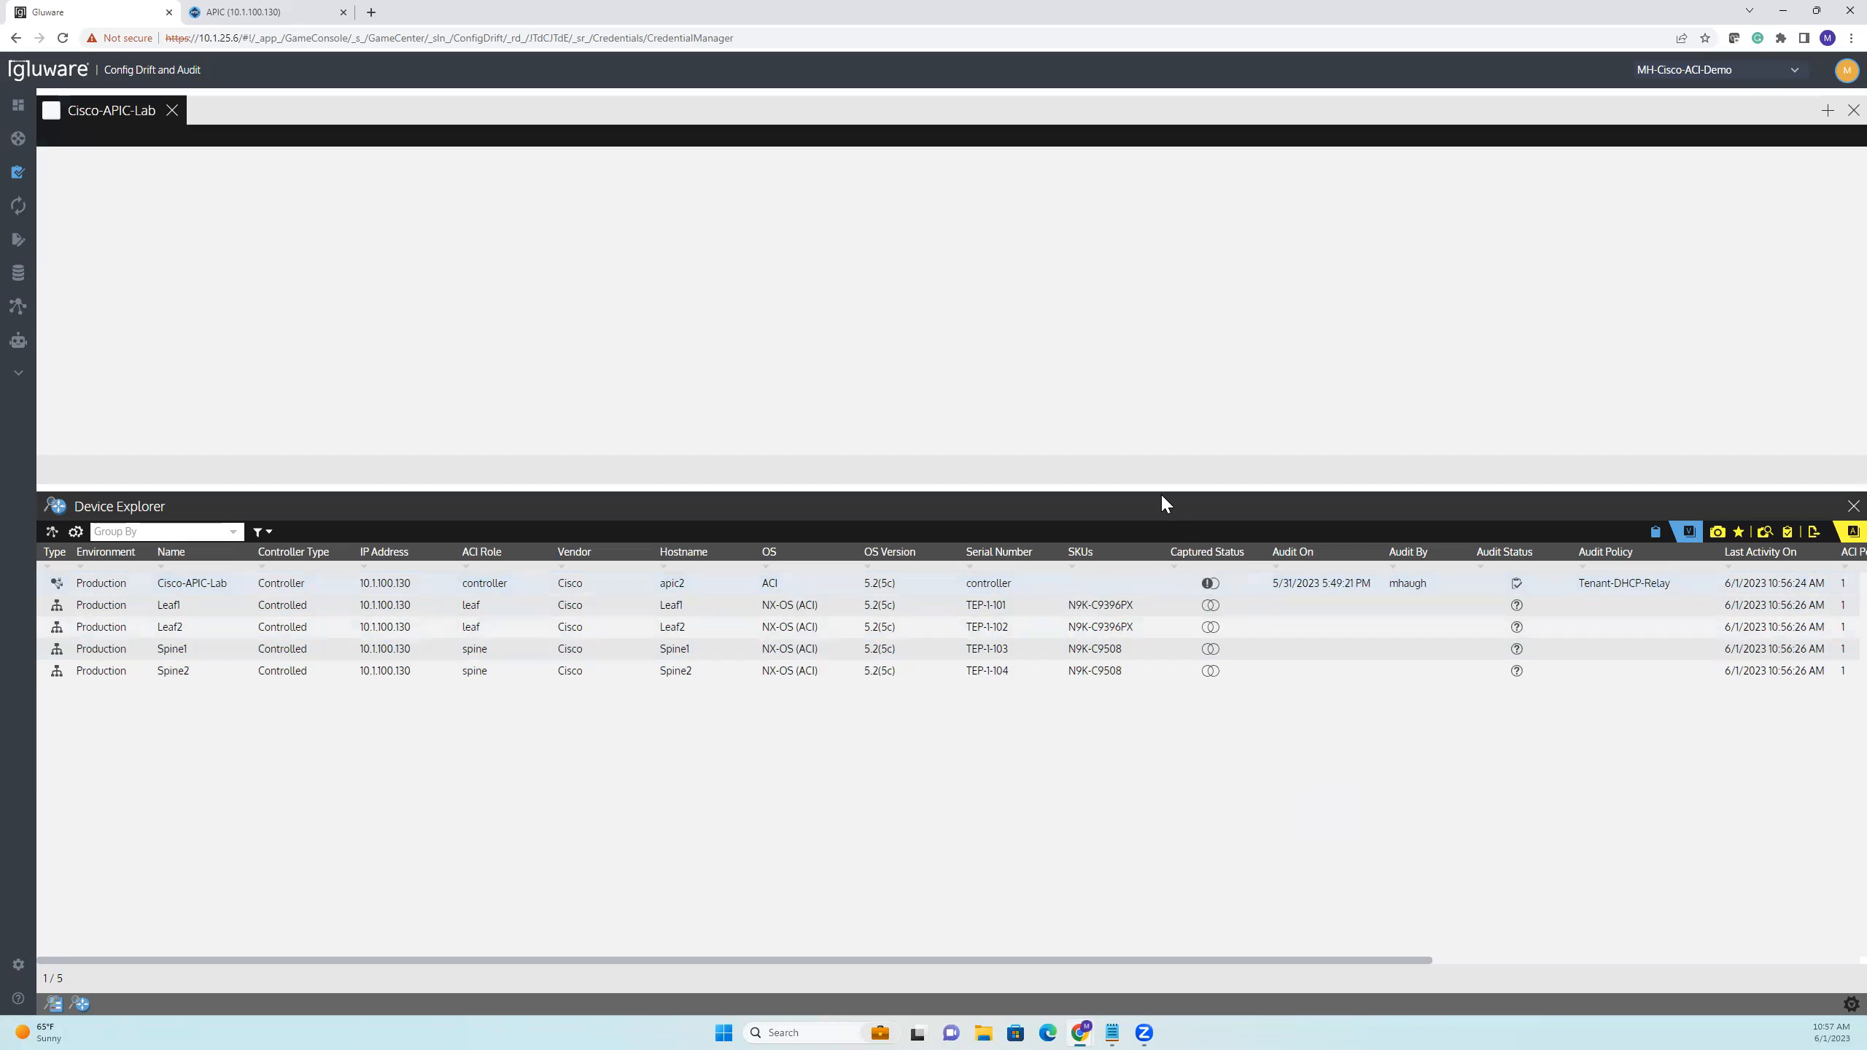
left_click_drag(1161, 489, 1159, 583)
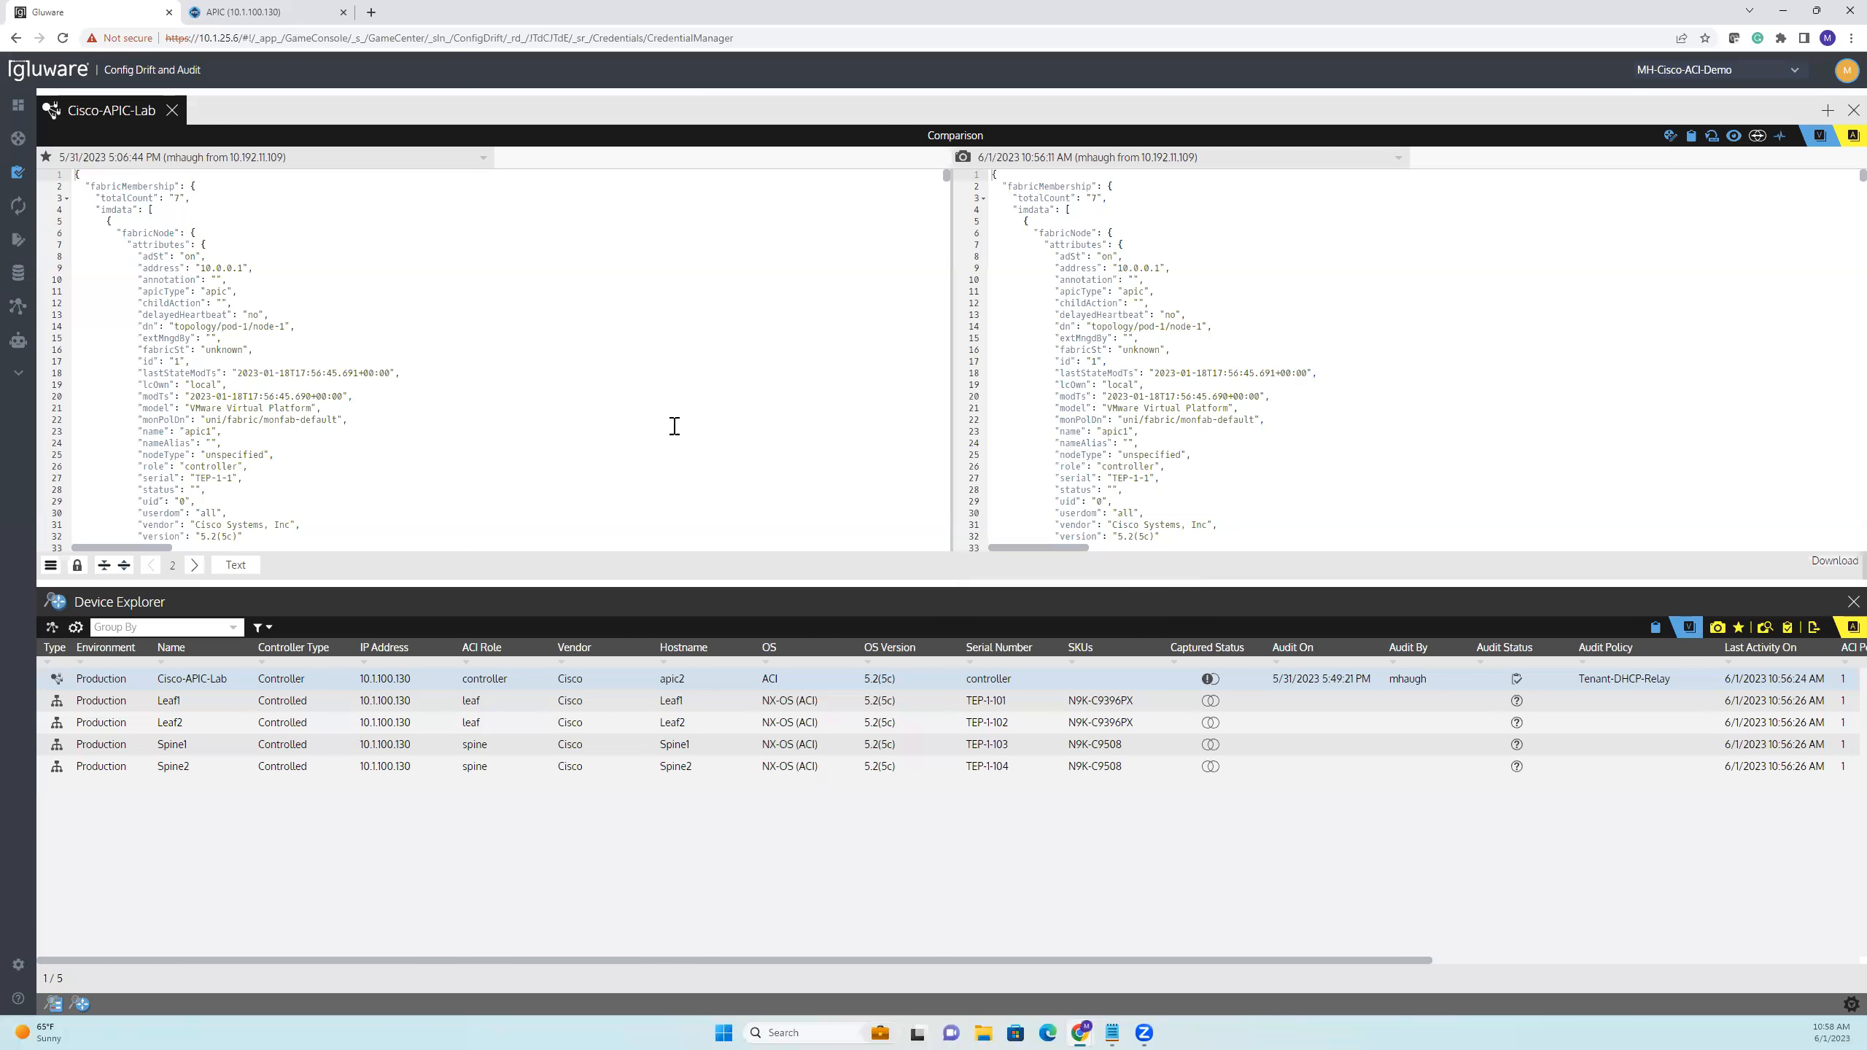
left_click(194, 565)
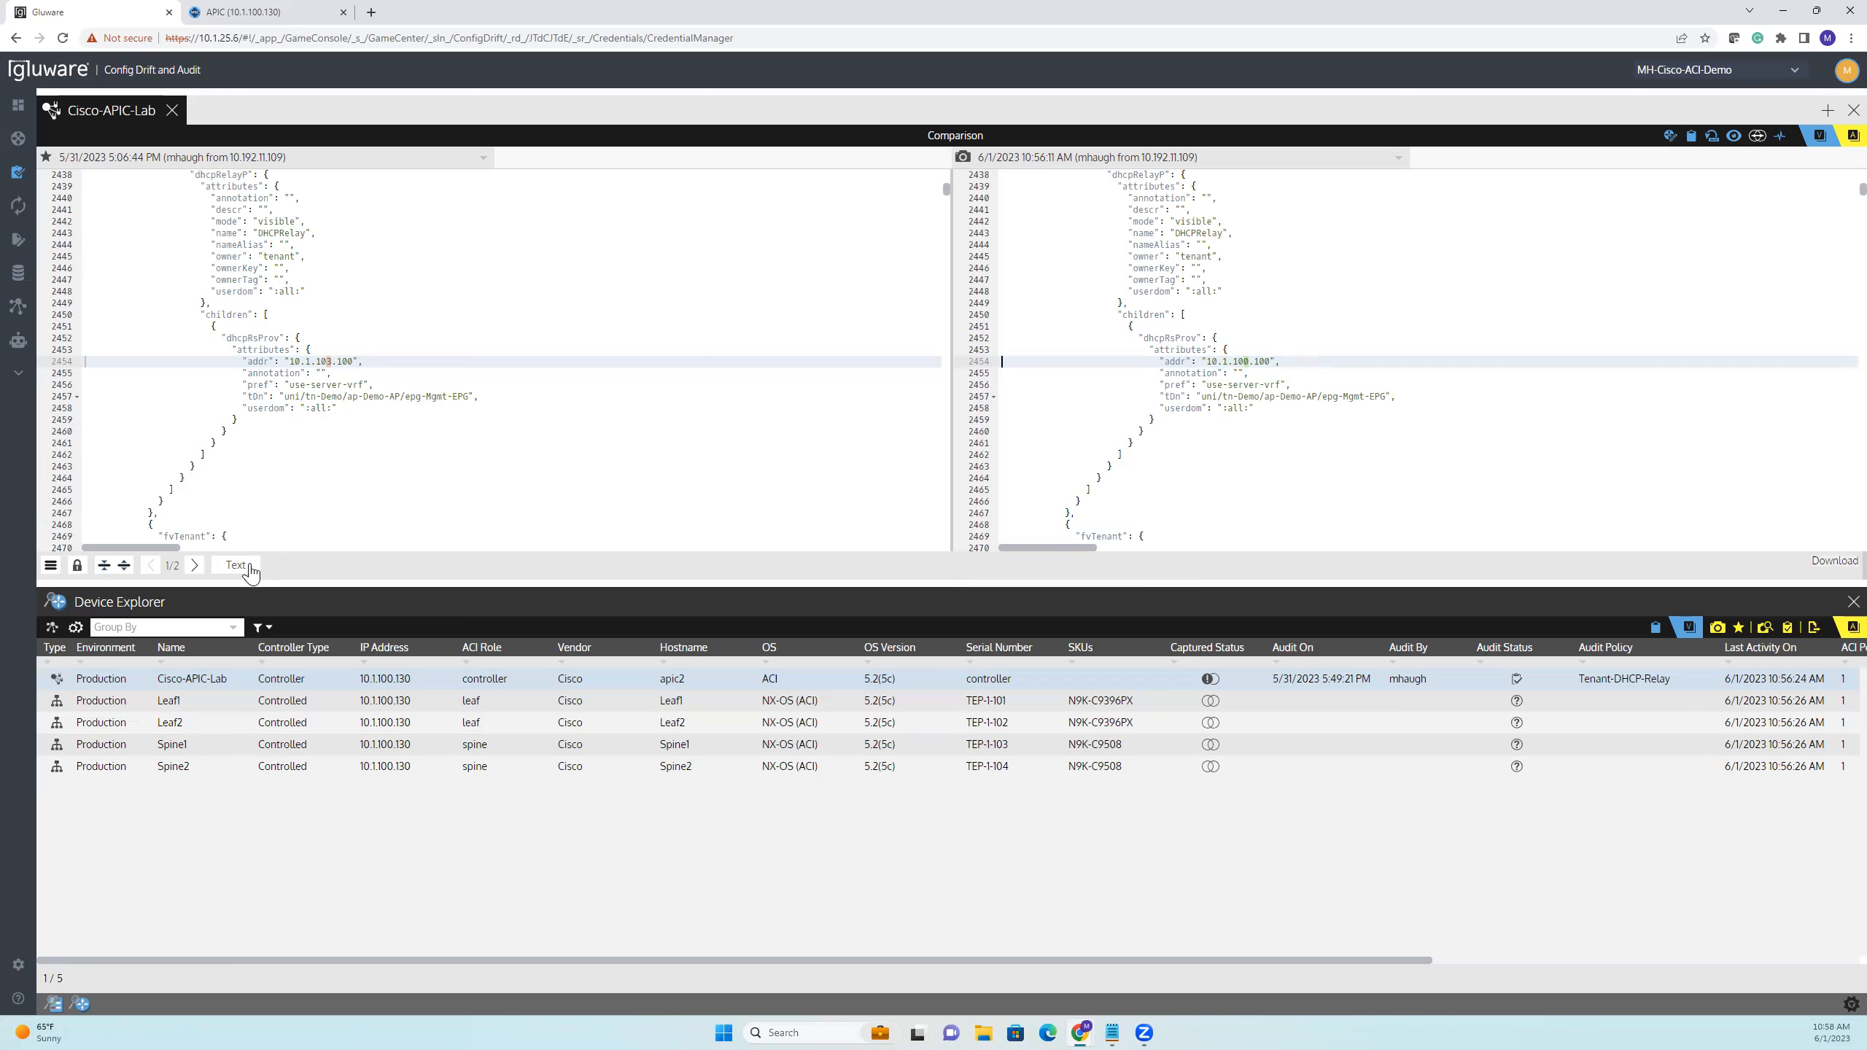
left_click(195, 564)
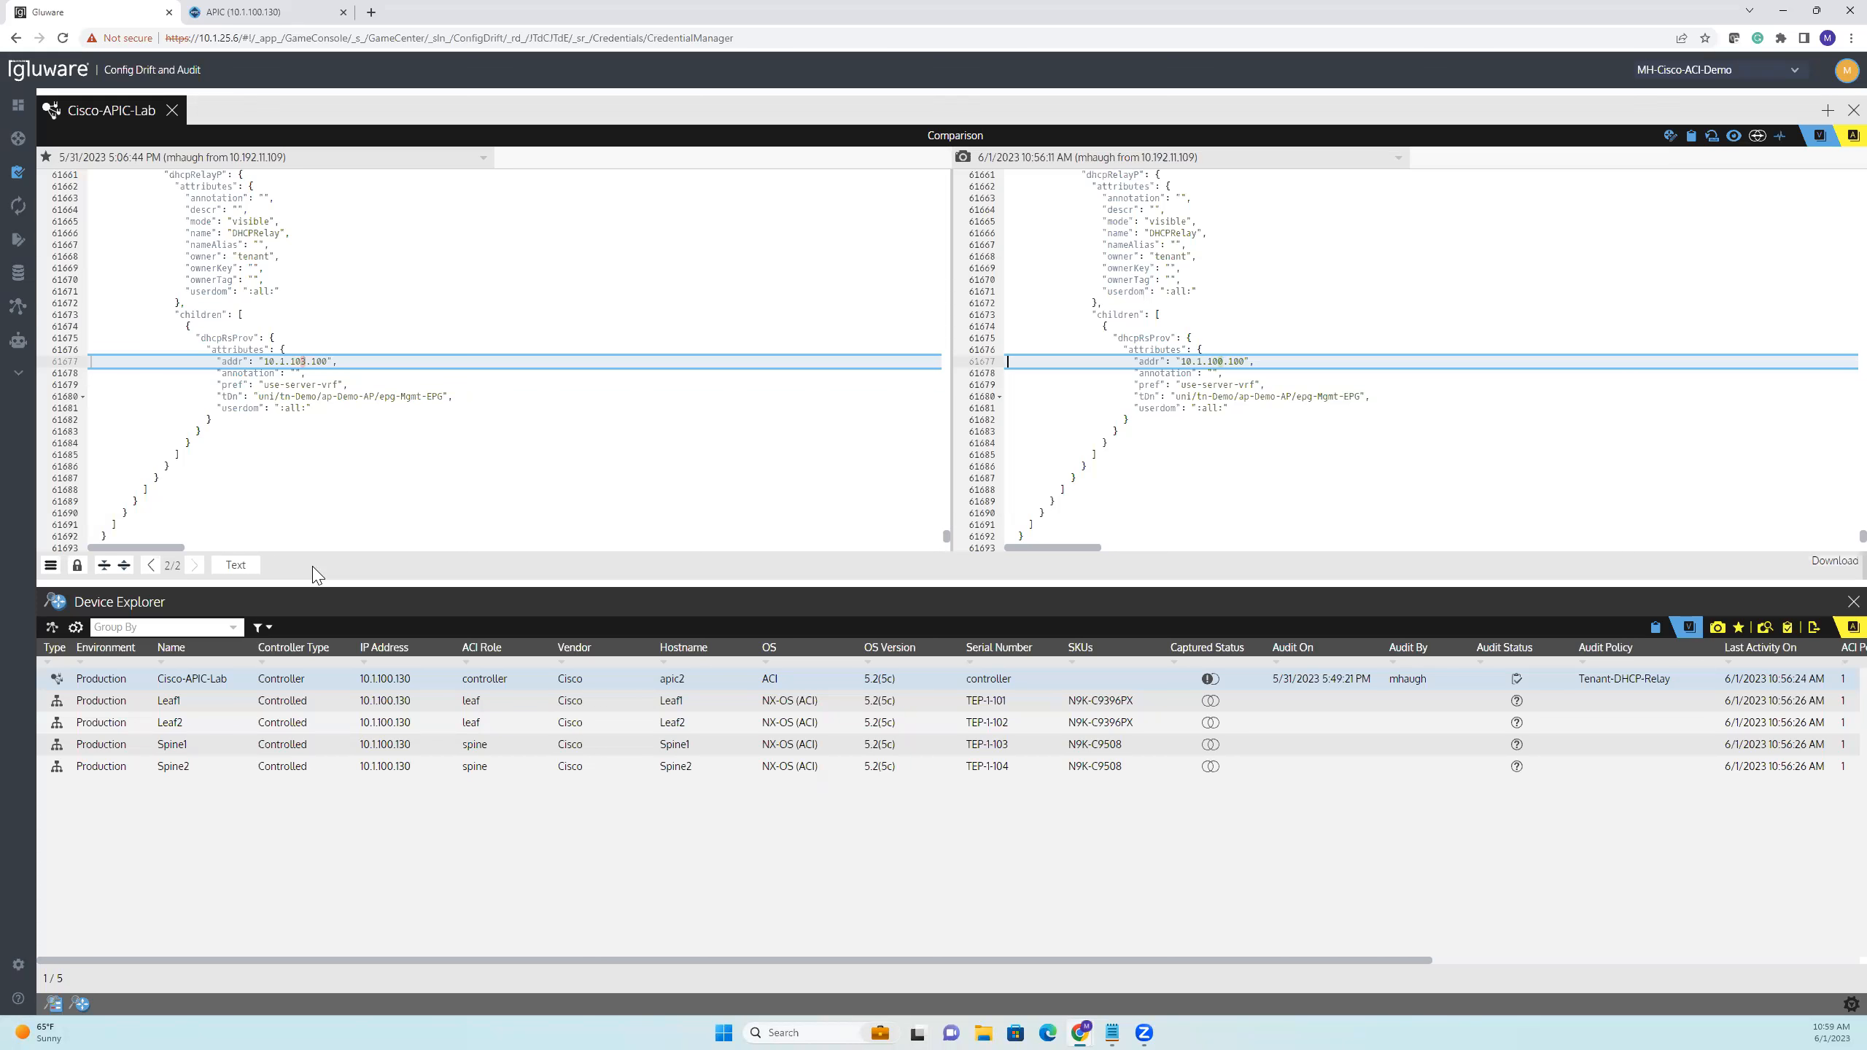
Open the Tenant-DHCP-Relay audit policy and show the details of its Tenant-DHCP-Relay-rule
left_click(55, 1003)
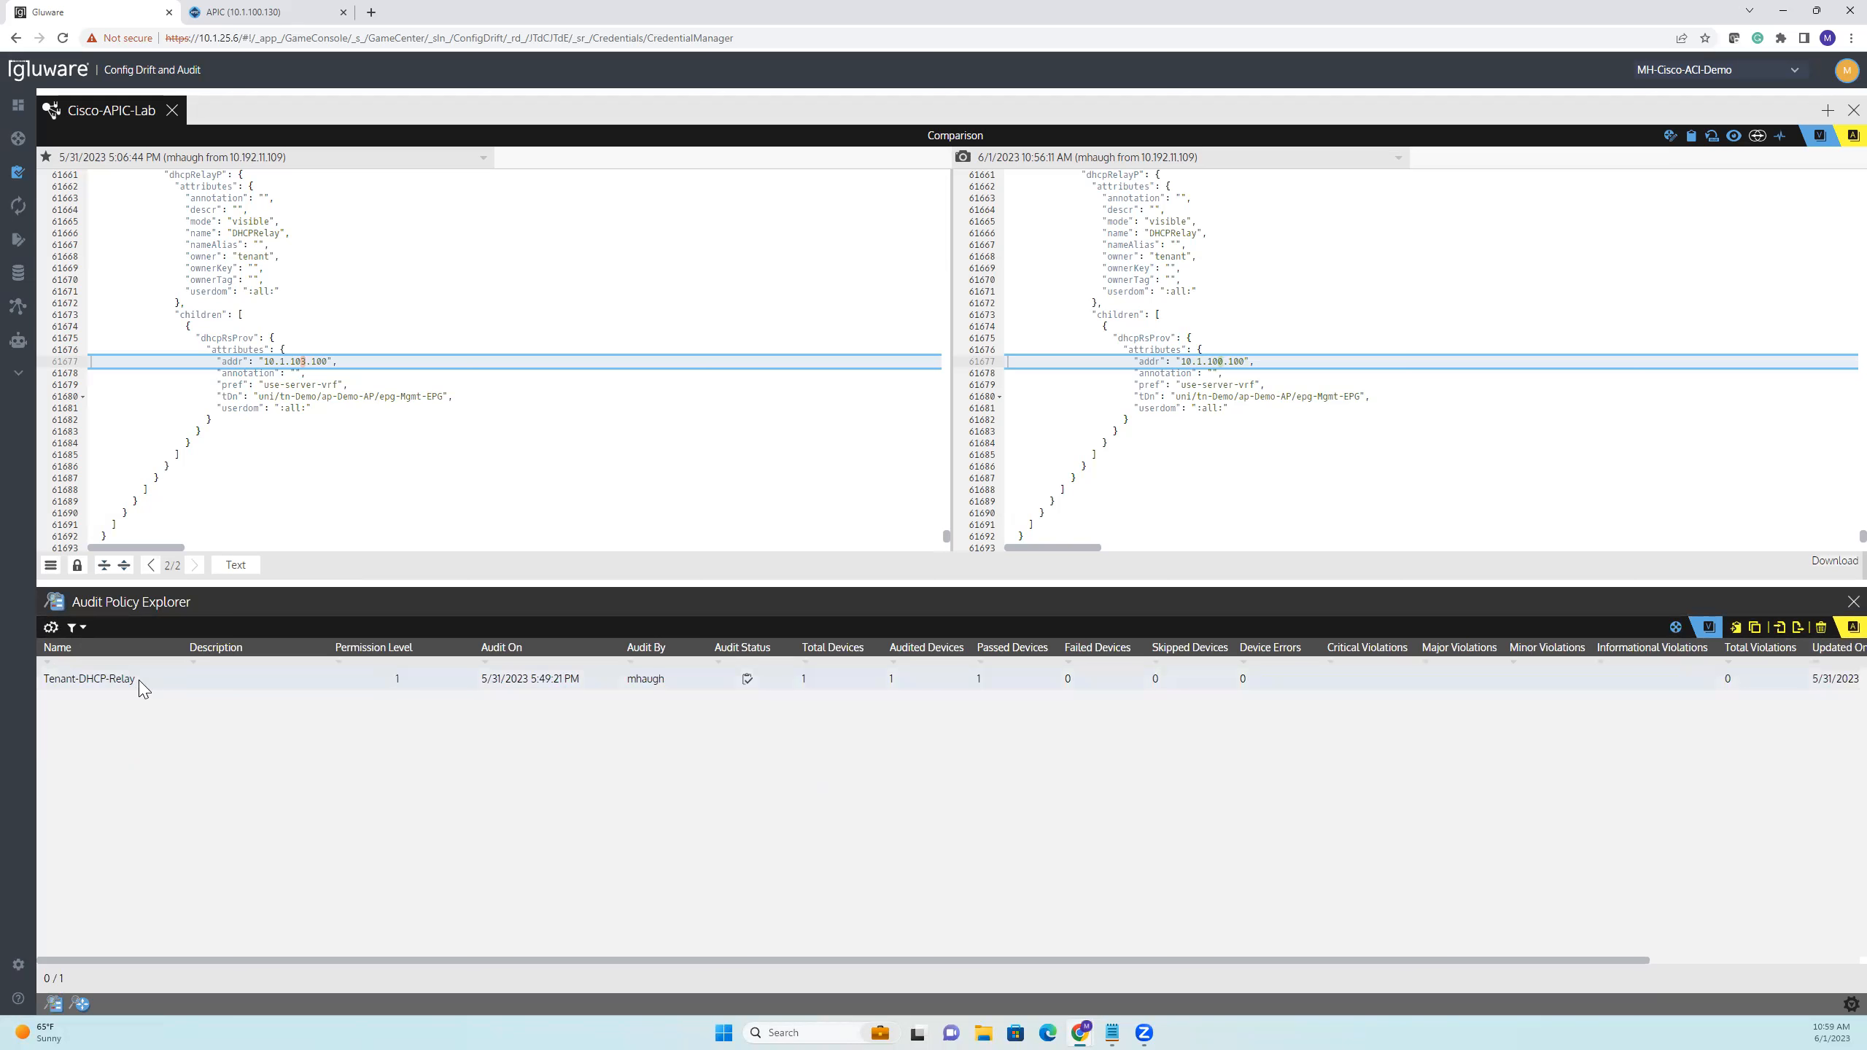
double_click(141, 684)
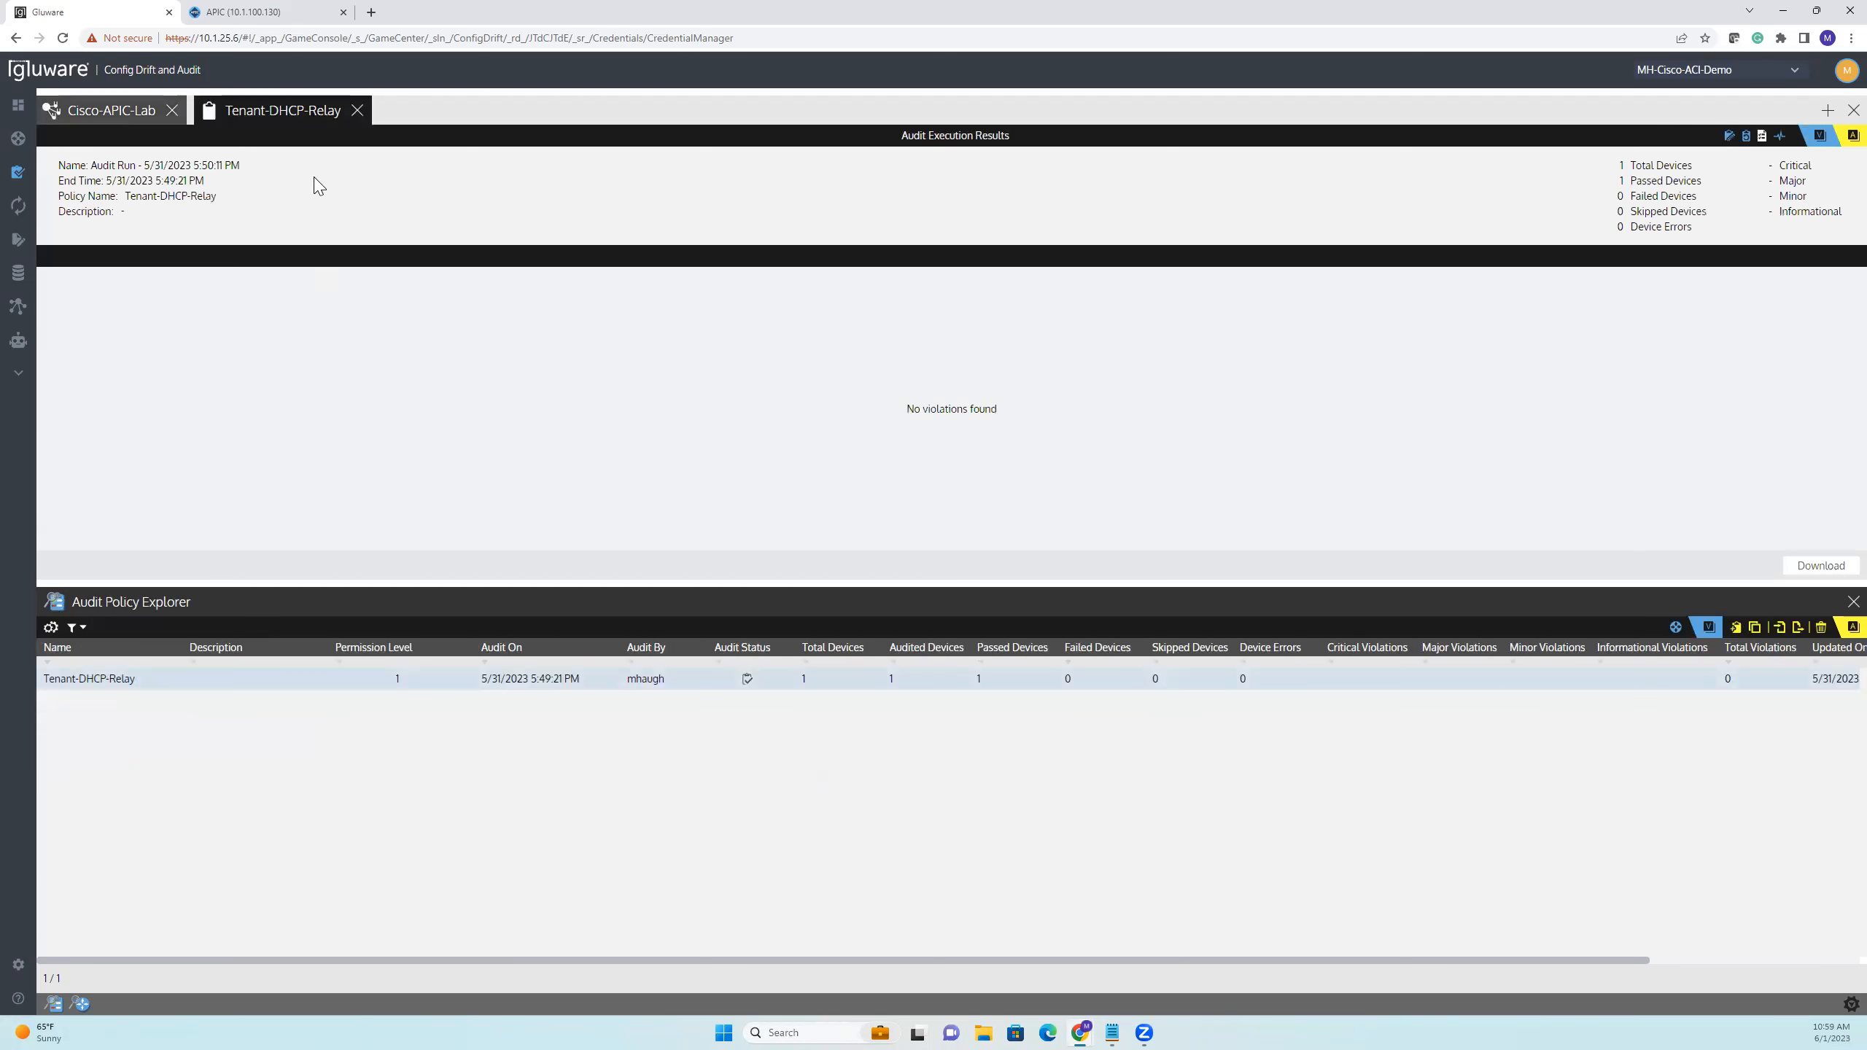
left_click(1729, 137)
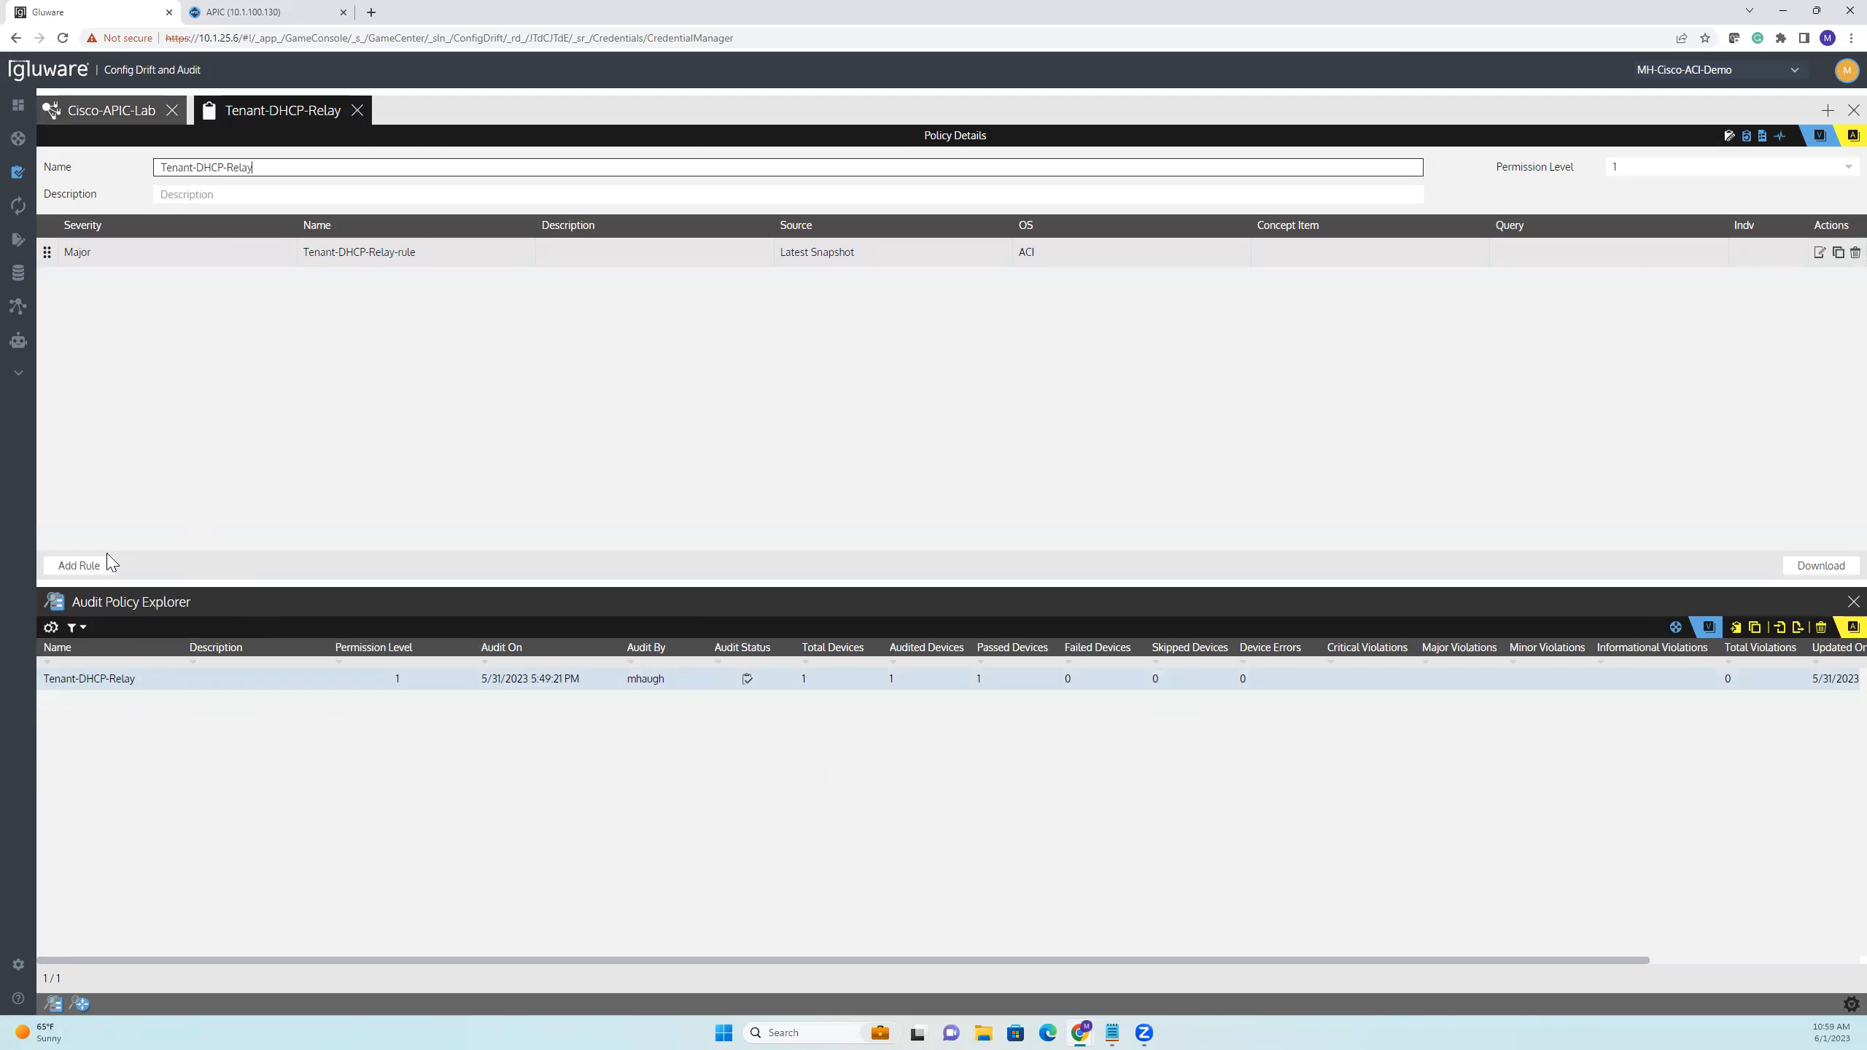
left_click(1819, 254)
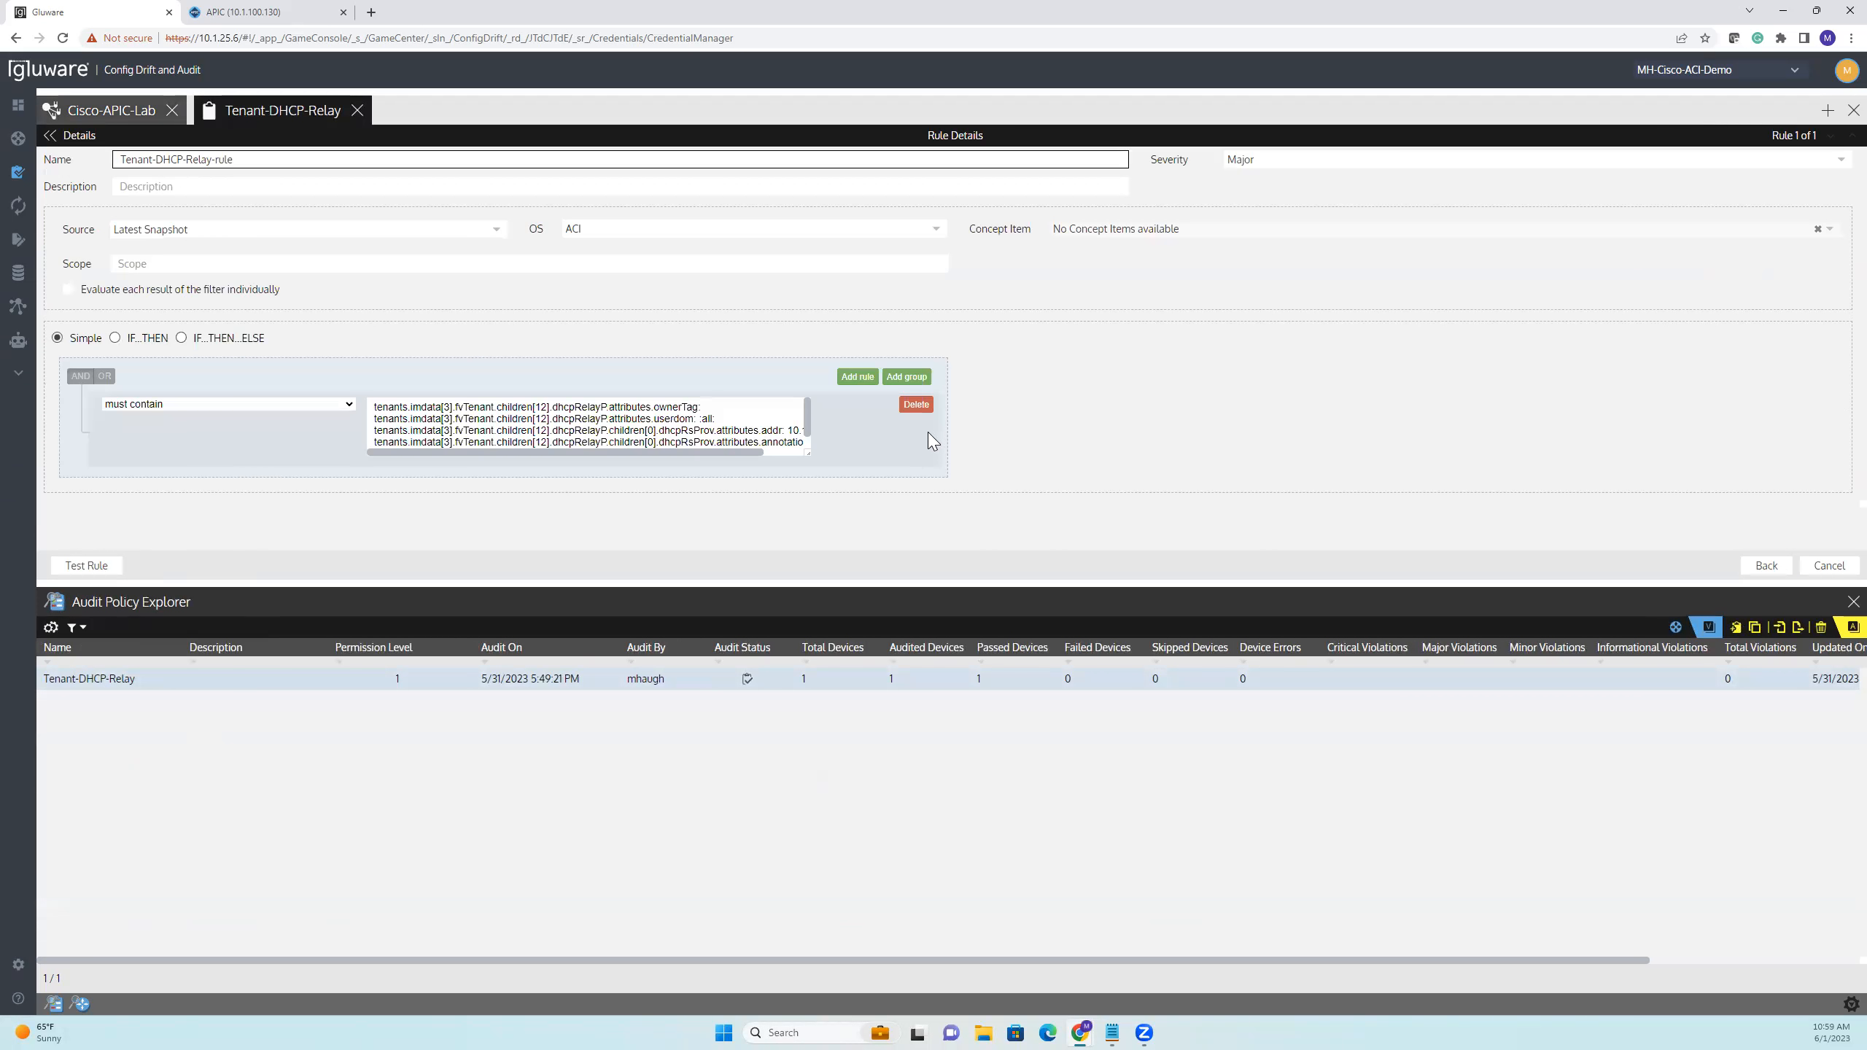
Review the audit rule's name and must-contain lines, checking them against the text comparison of the Cisco-APIC-Lab snapshots
left_click_drag(577, 582, 567, 698)
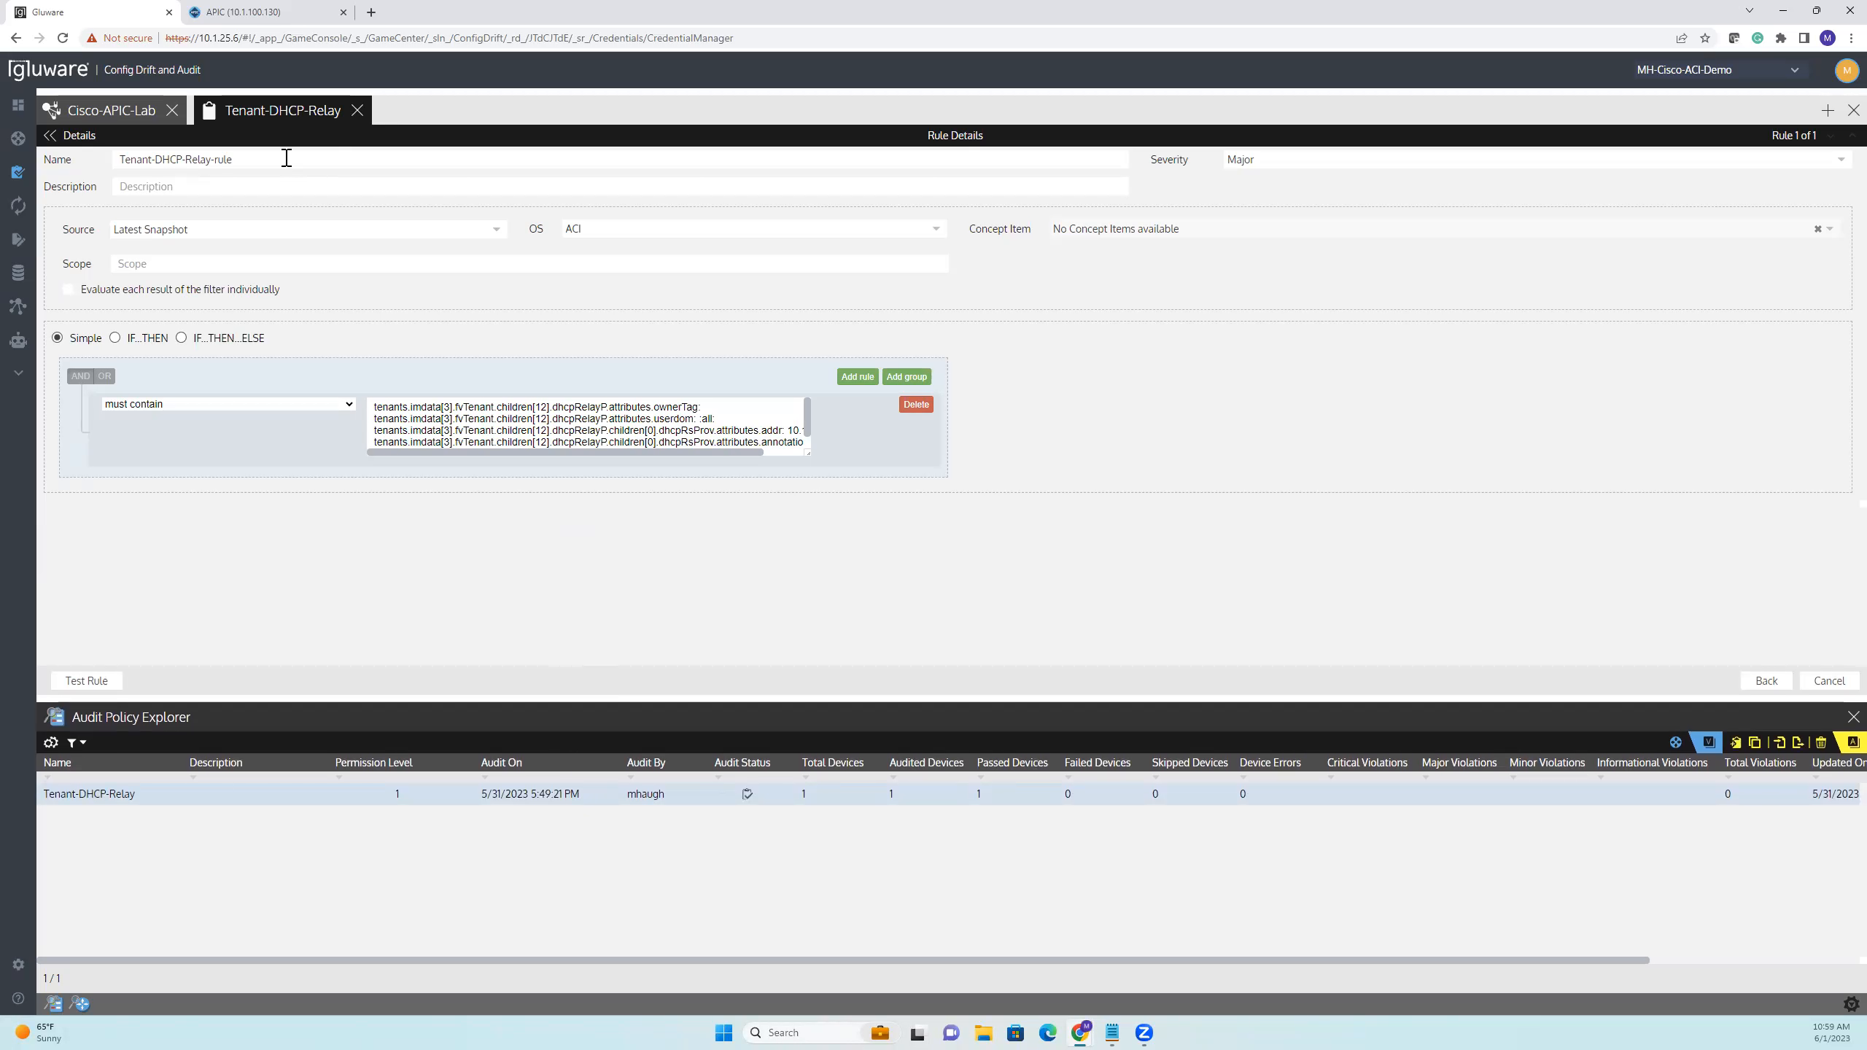
left_click_drag(283, 159, 75, 169)
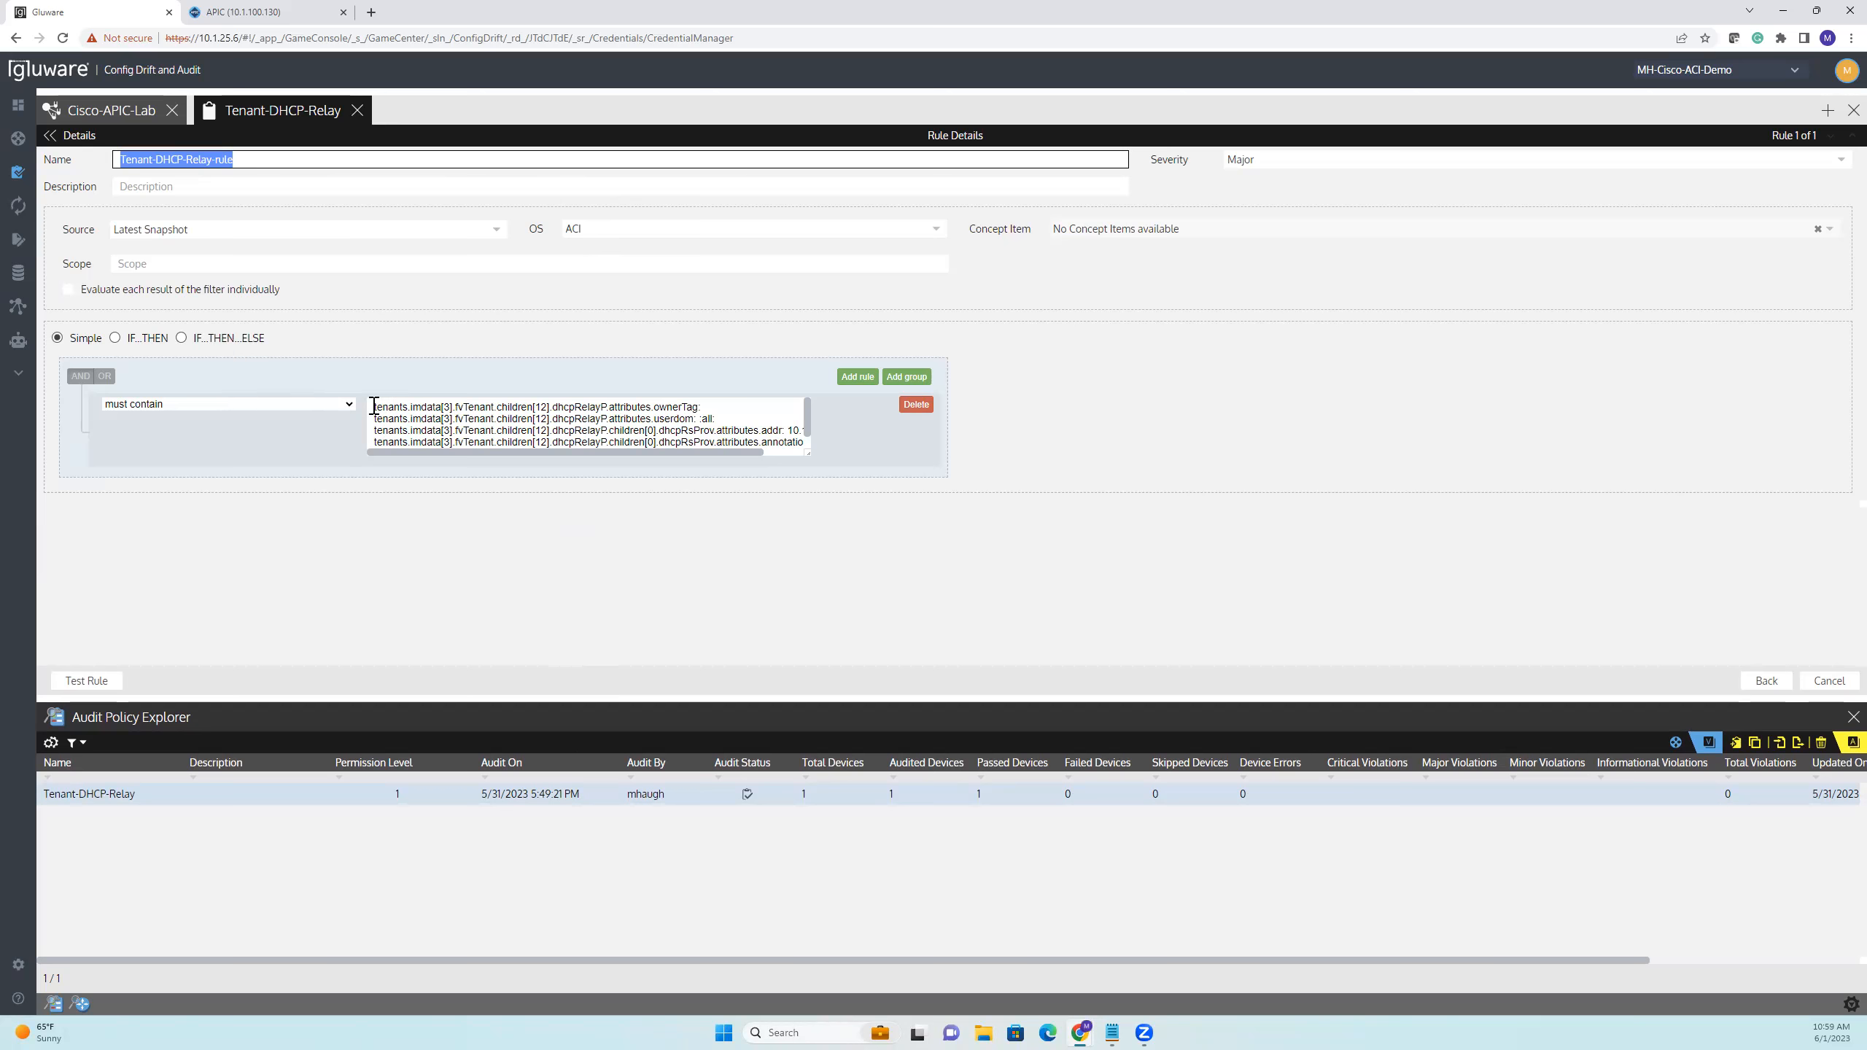
left_click_drag(373, 403, 862, 460)
scroll(618, 421, "up", 1)
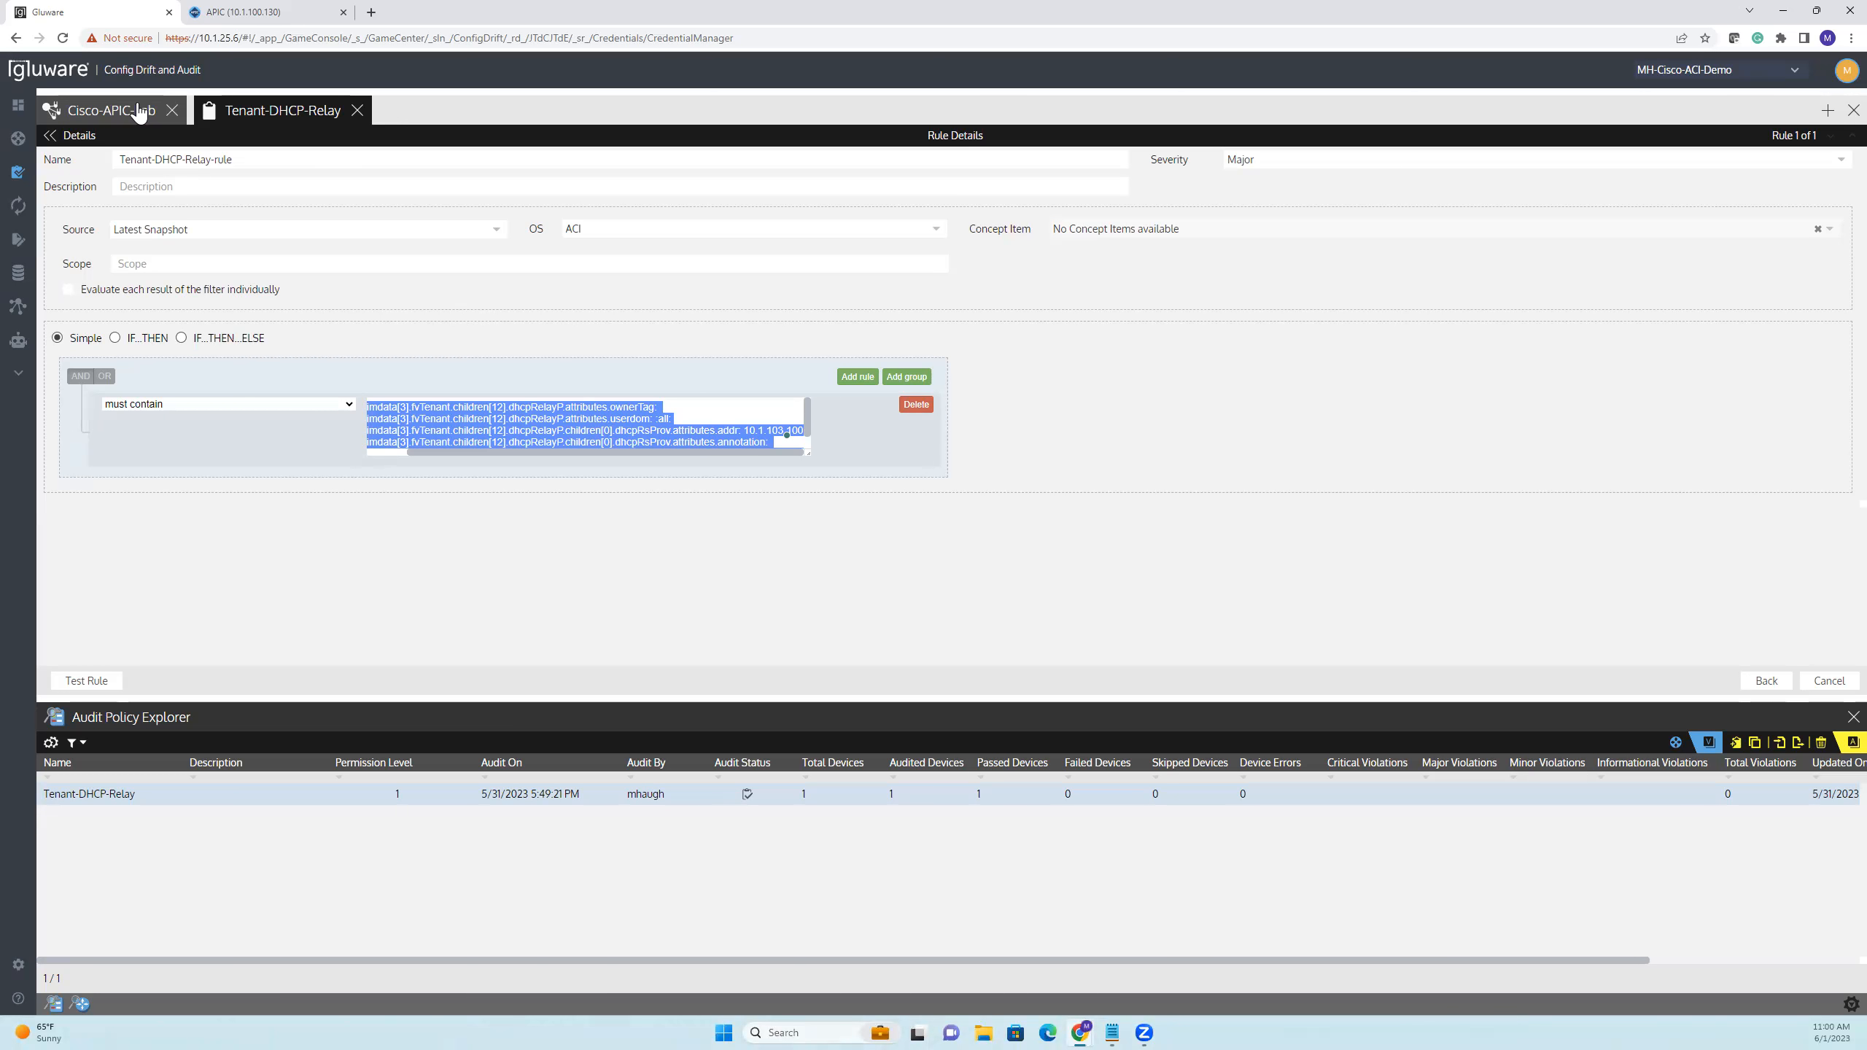
left_click(137, 112)
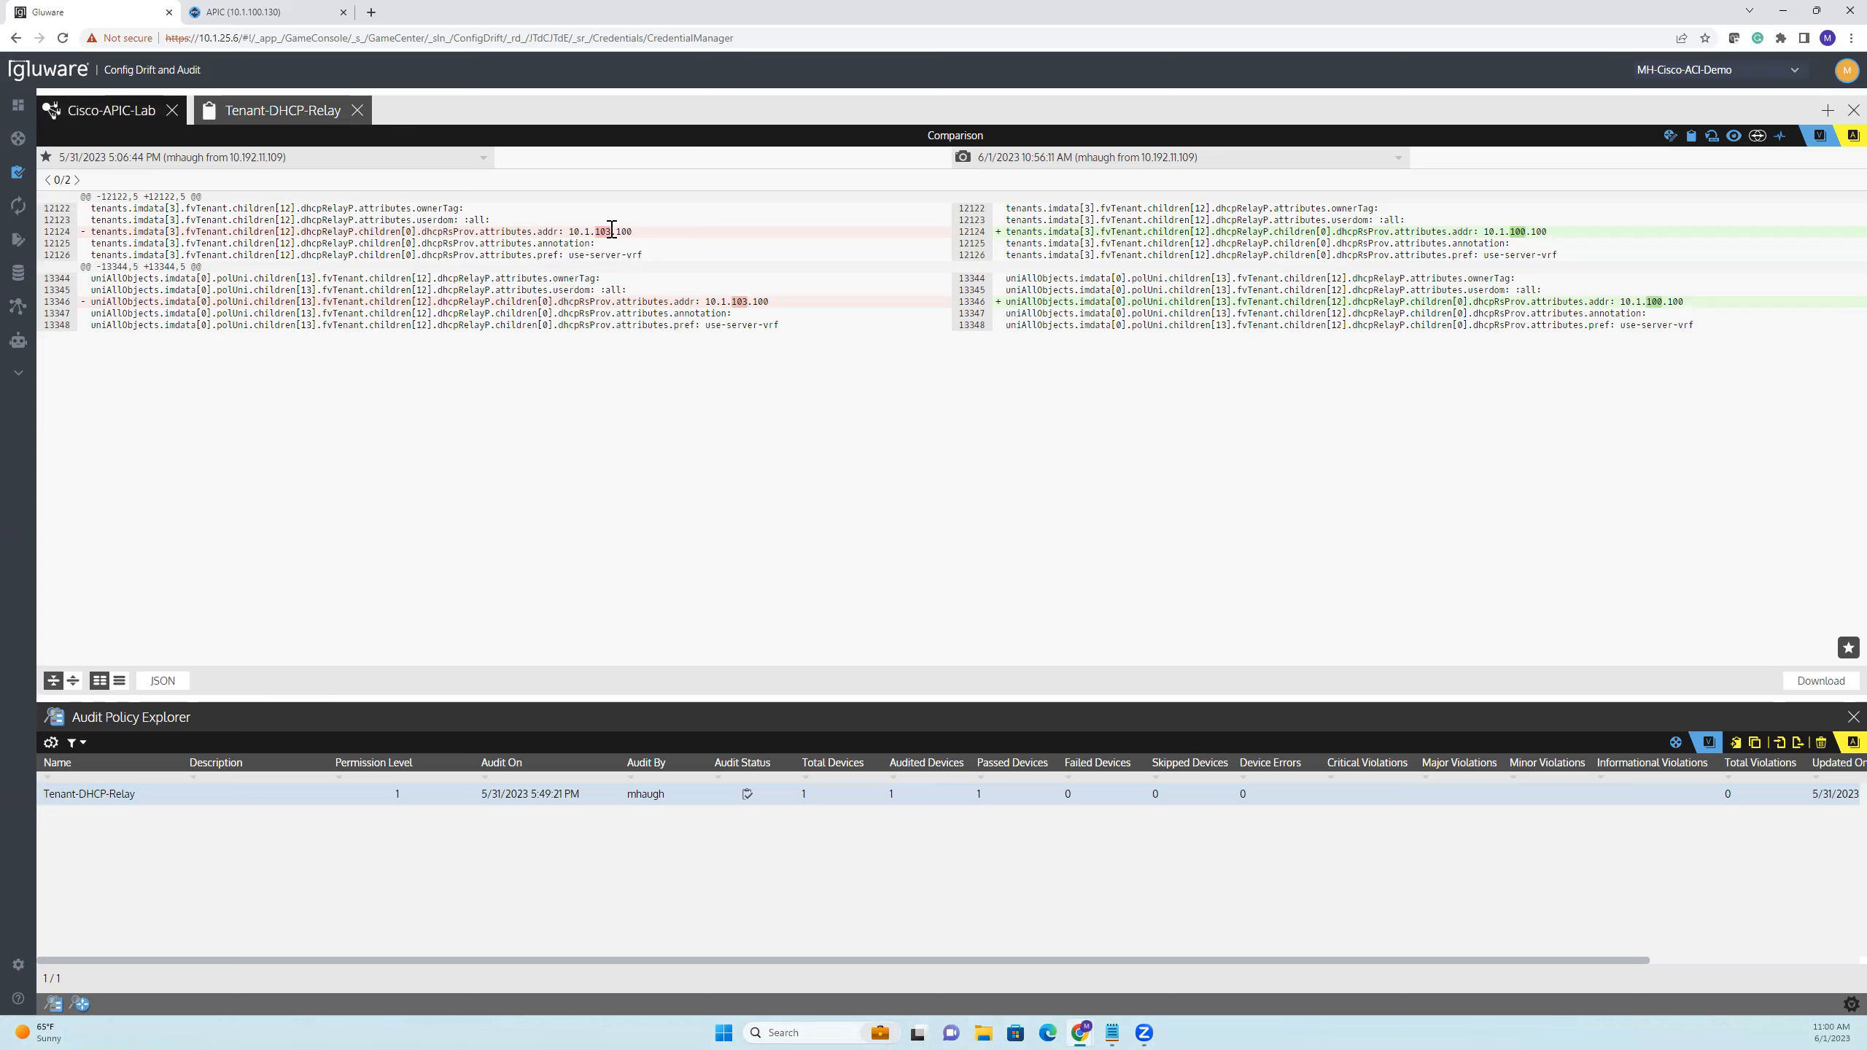
left_click(314, 116)
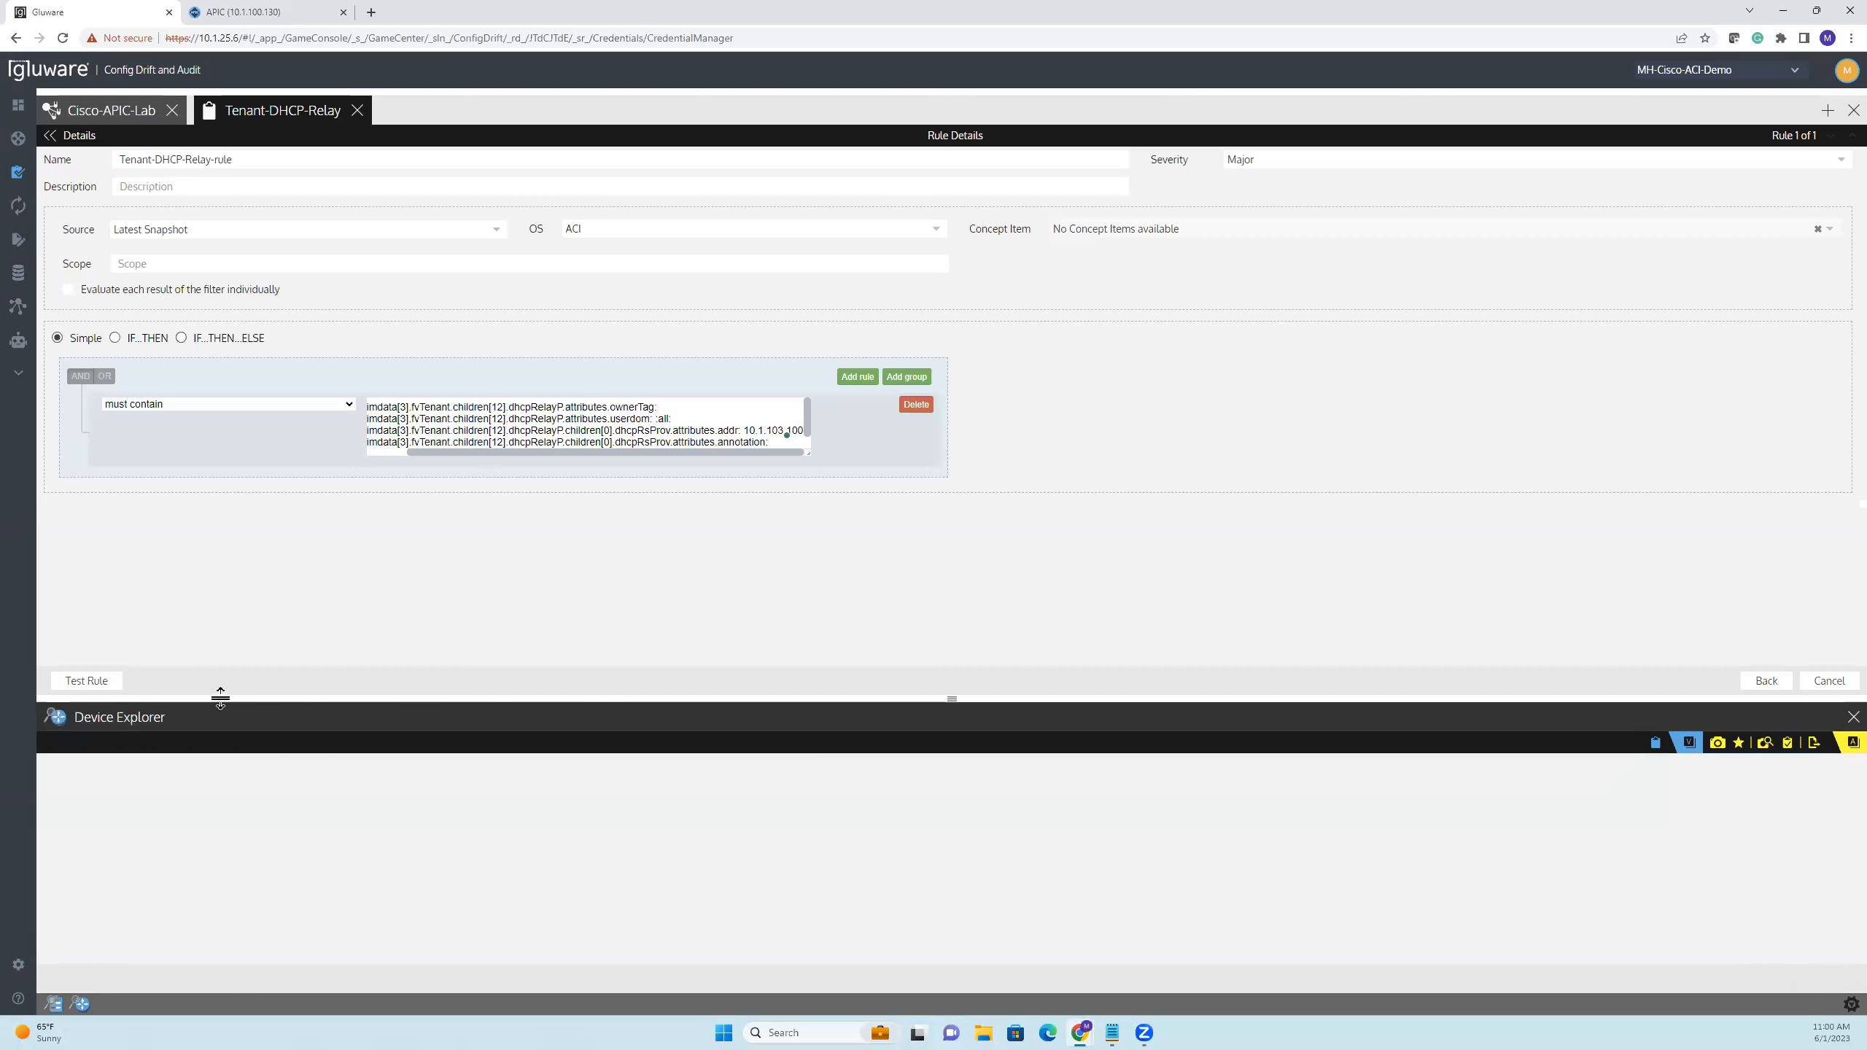
Audit the selected Cisco-APIC-Lab controller against the Tenant-DHCP-Relay policy and open the violation details in the results
left_click_drag(218, 699, 238, 560)
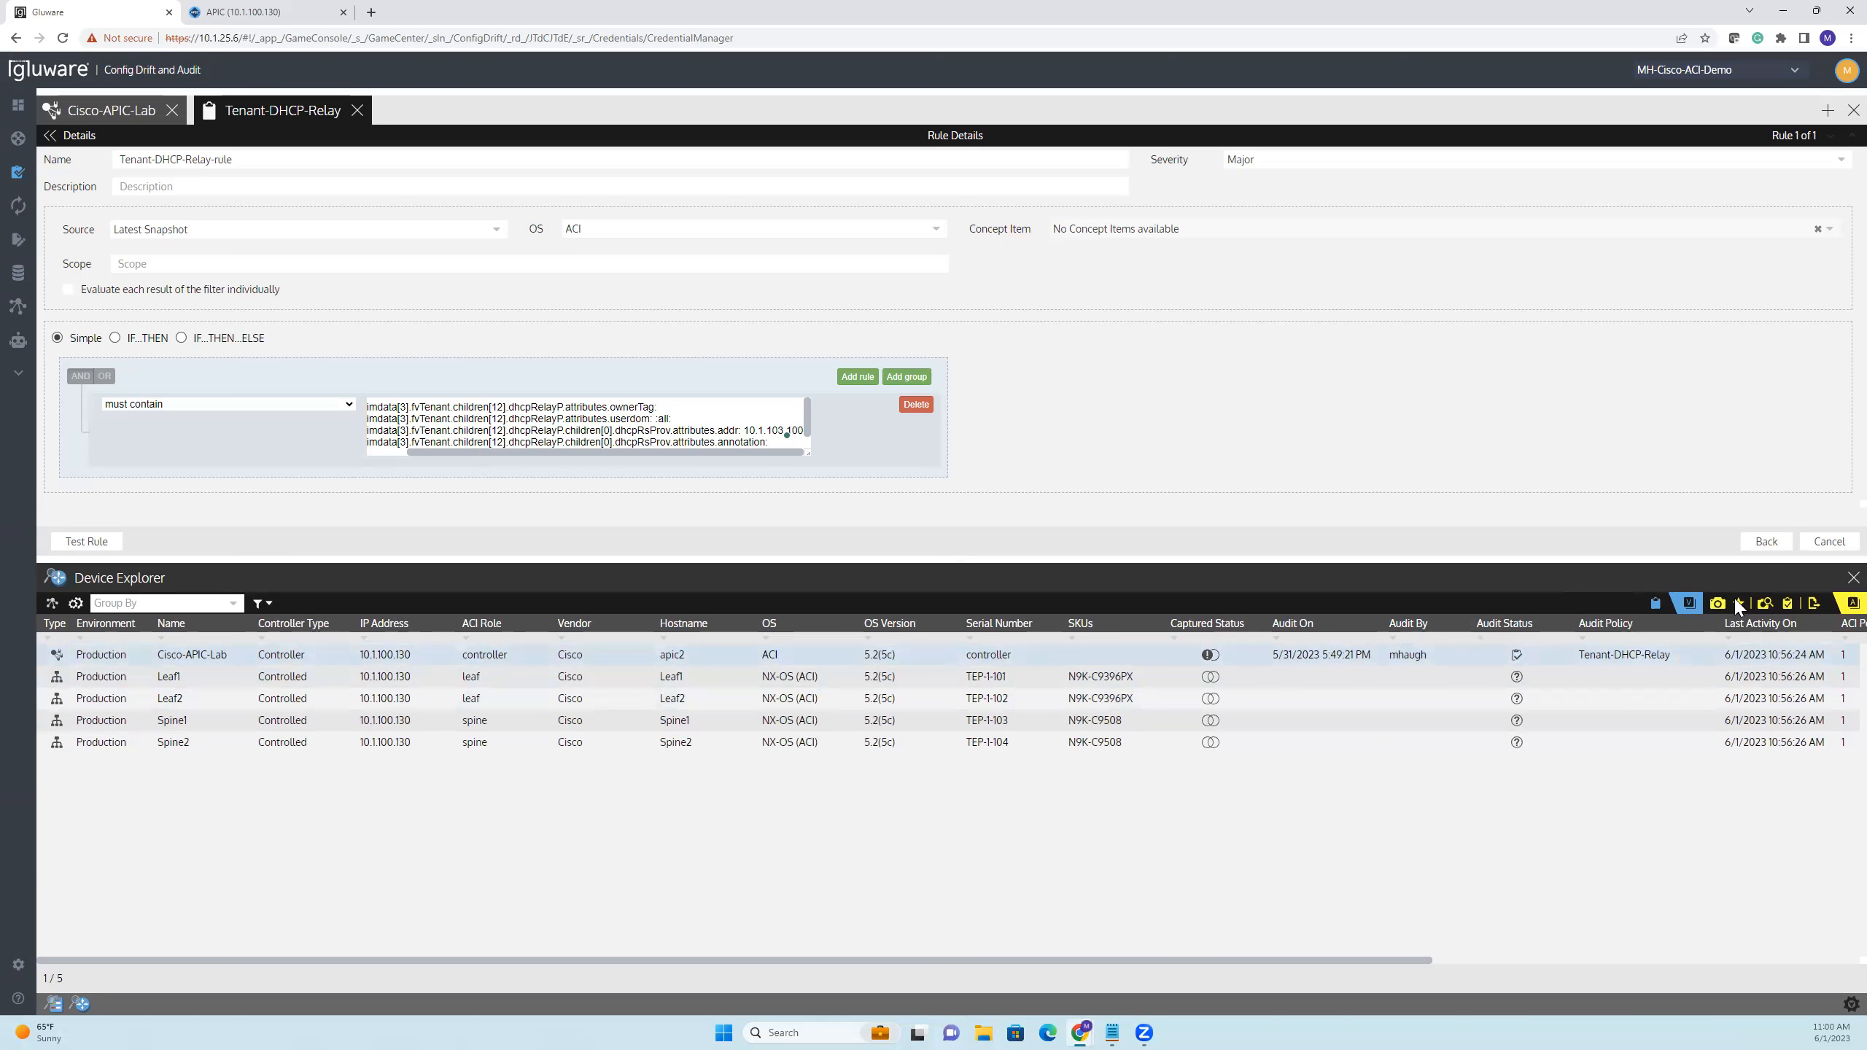
left_click(1787, 604)
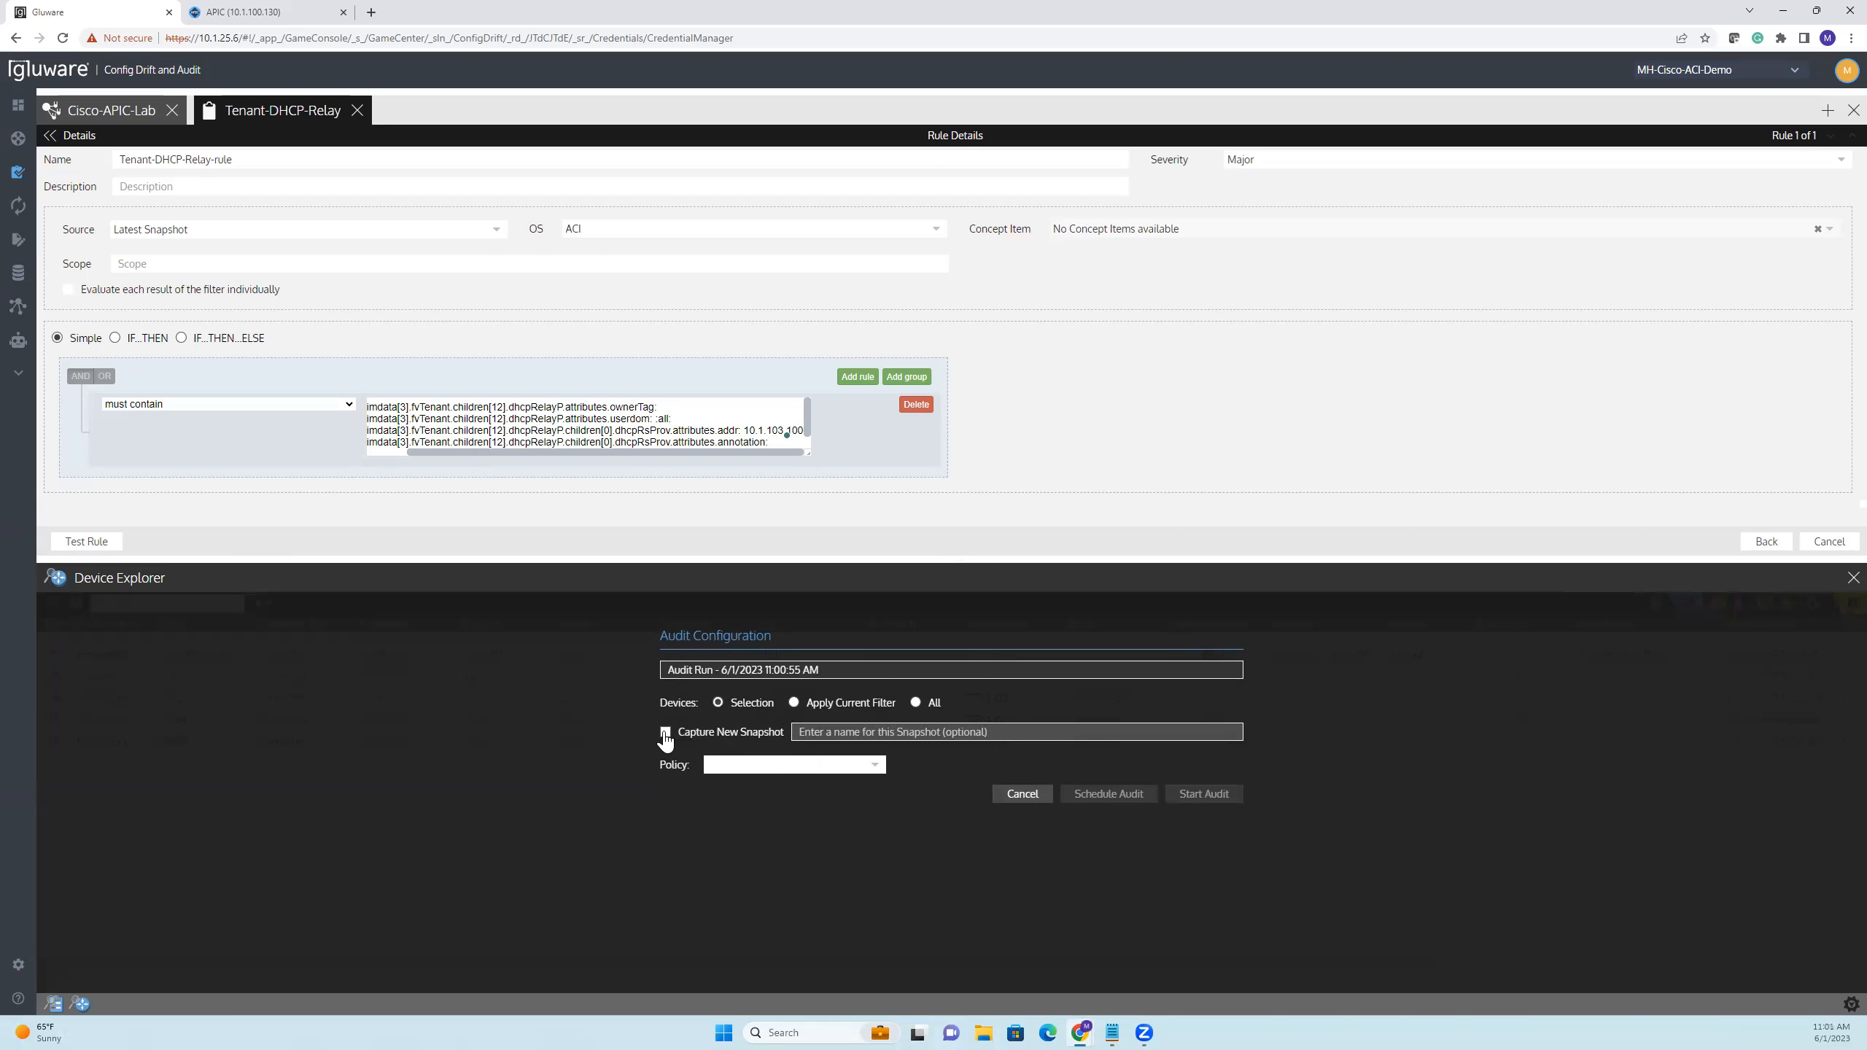
left_click(762, 767)
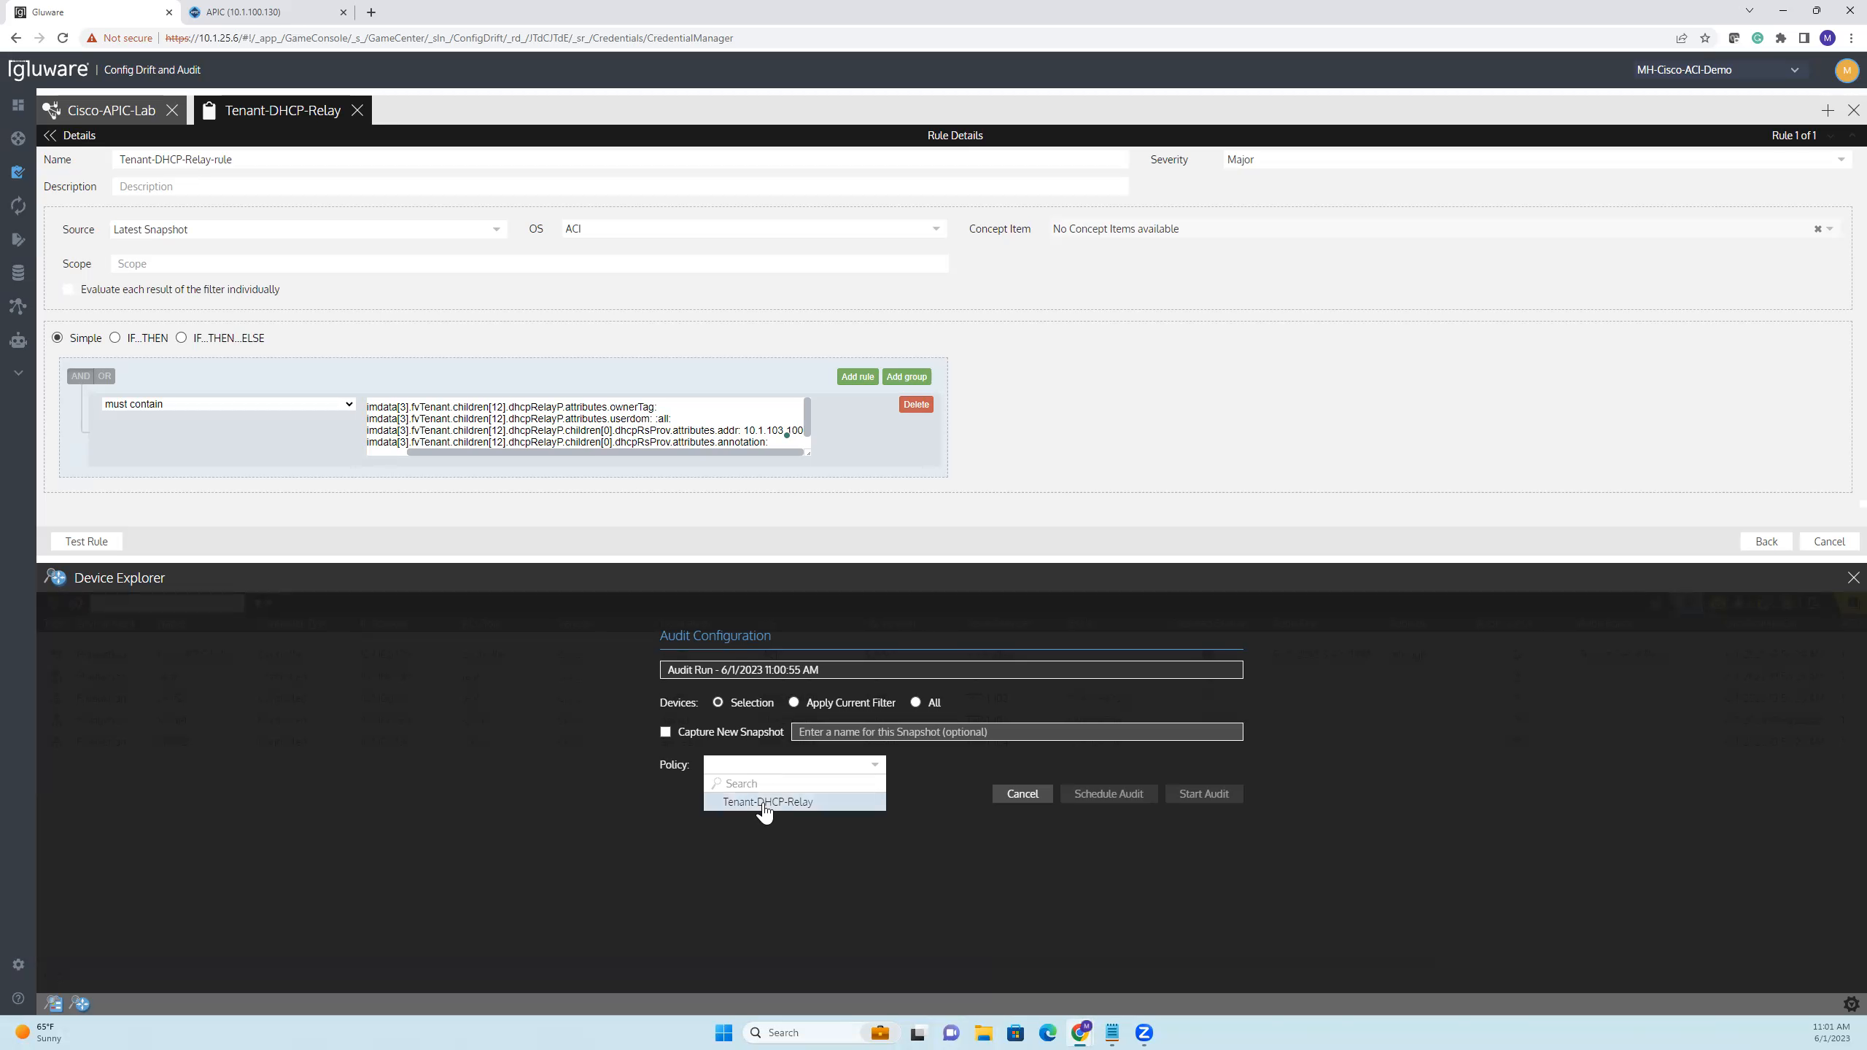
left_click(764, 801)
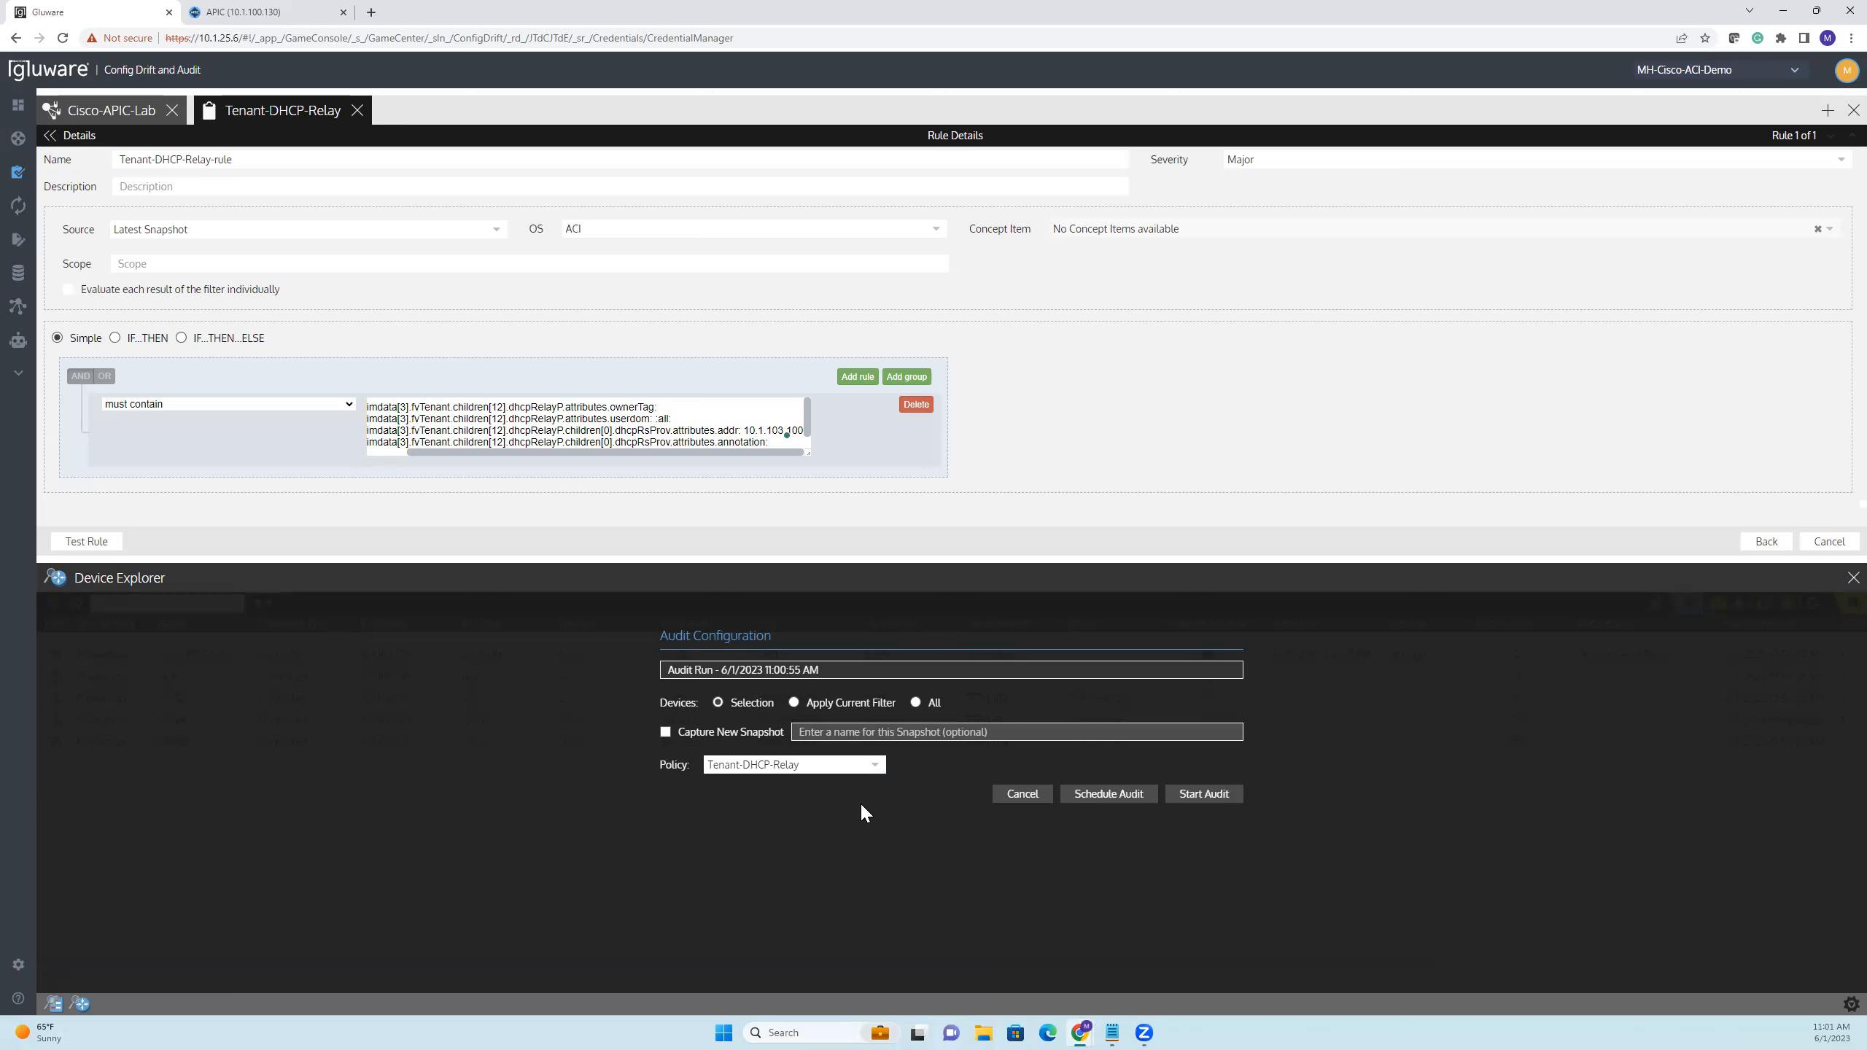
left_click(1203, 794)
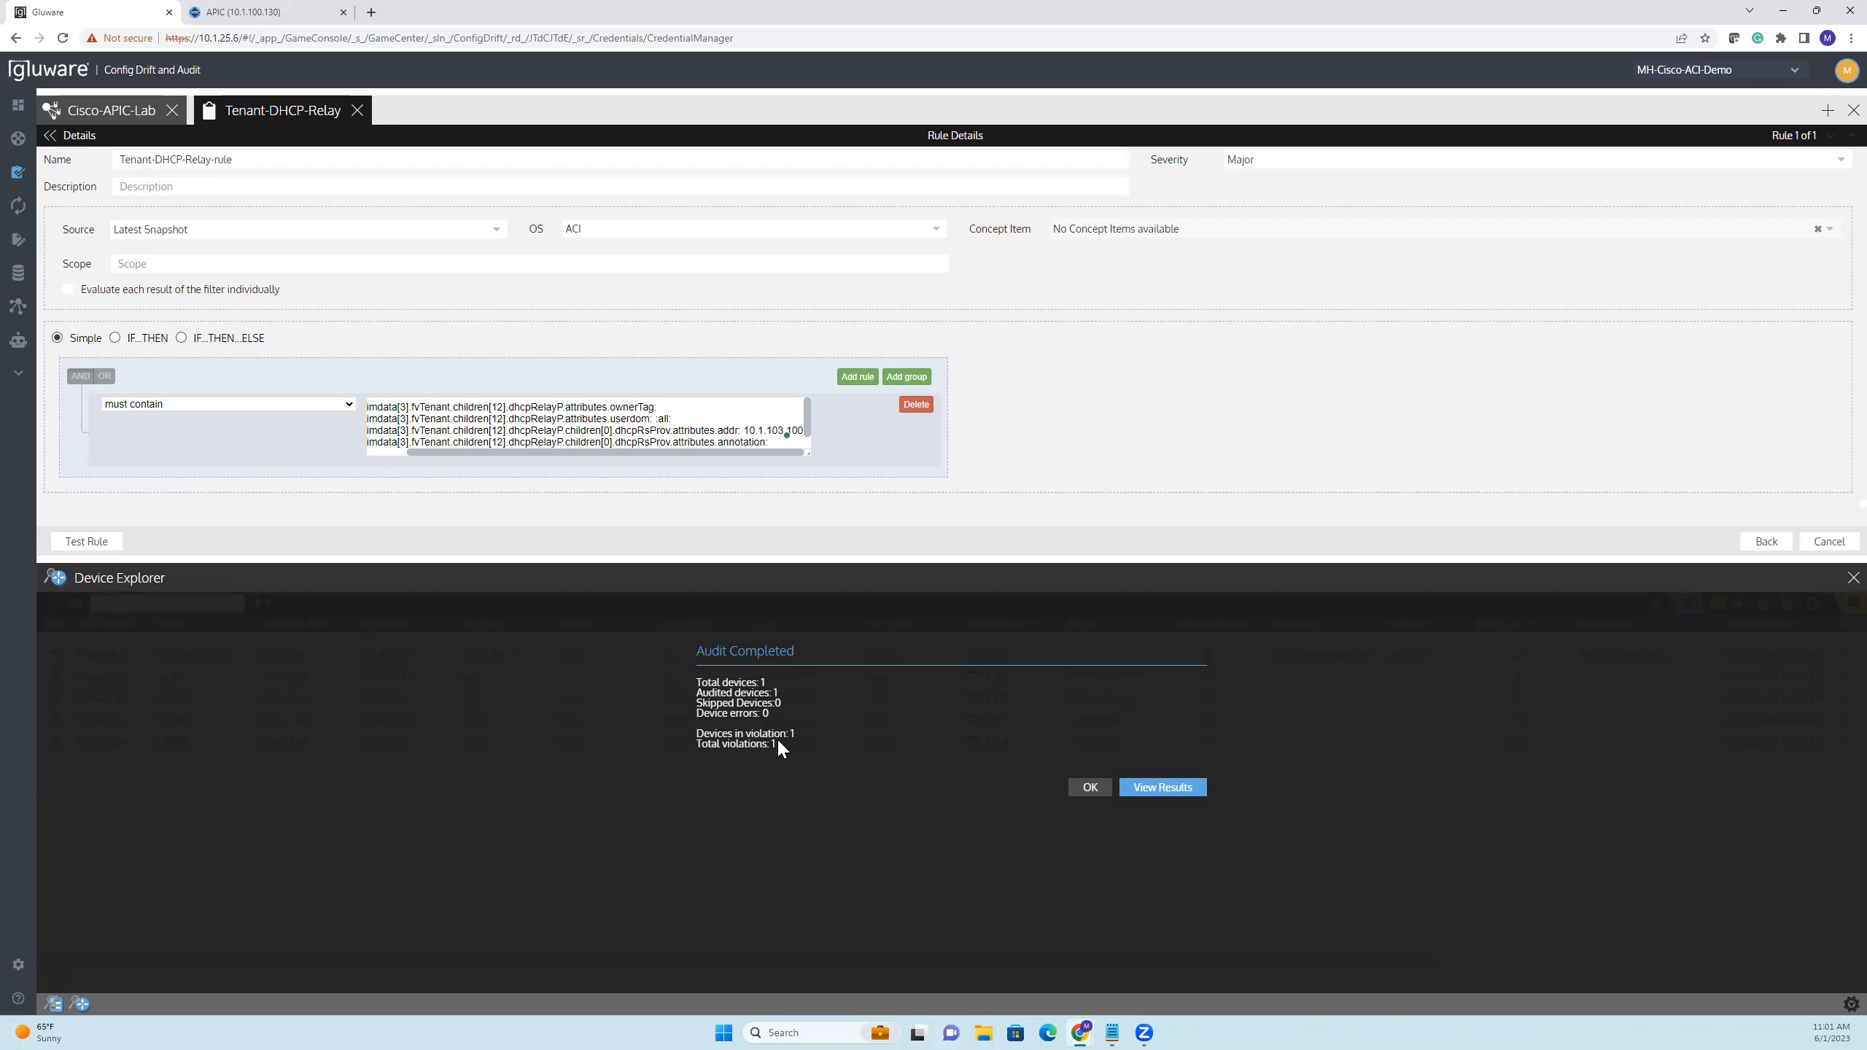
left_click(1149, 789)
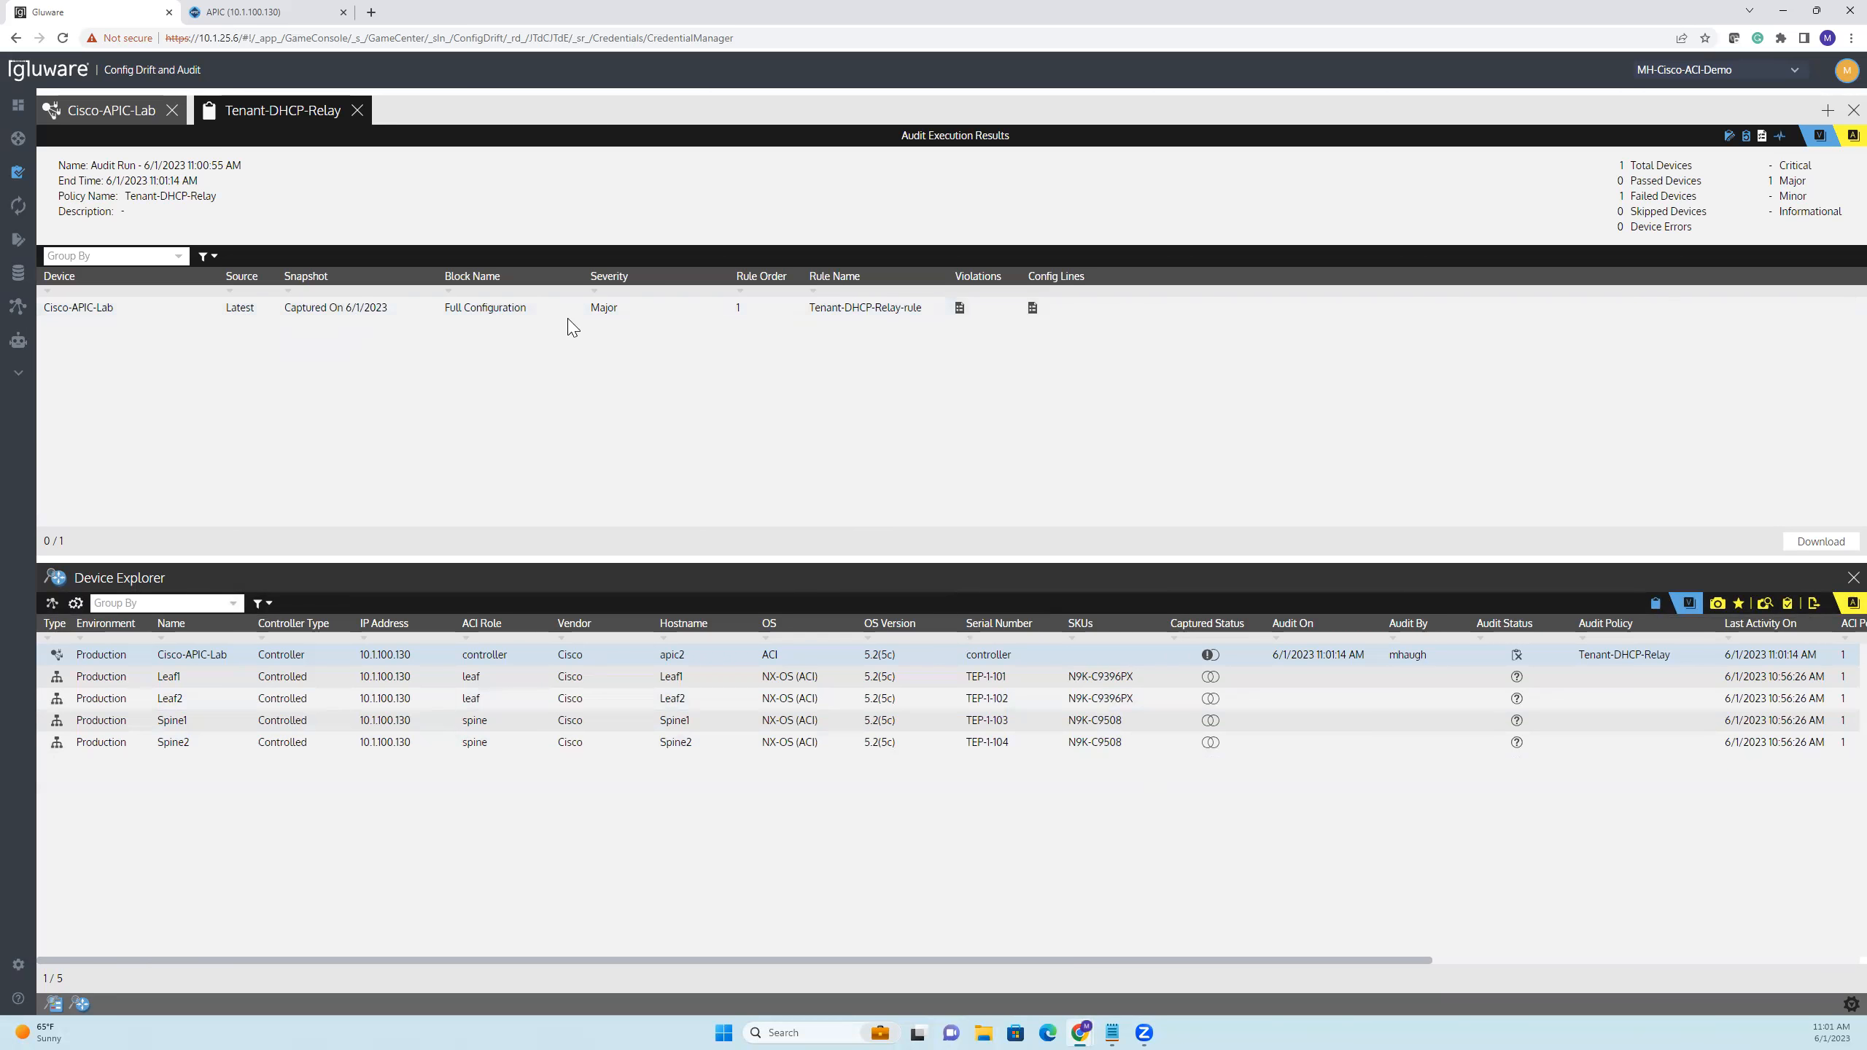
left_click(959, 309)
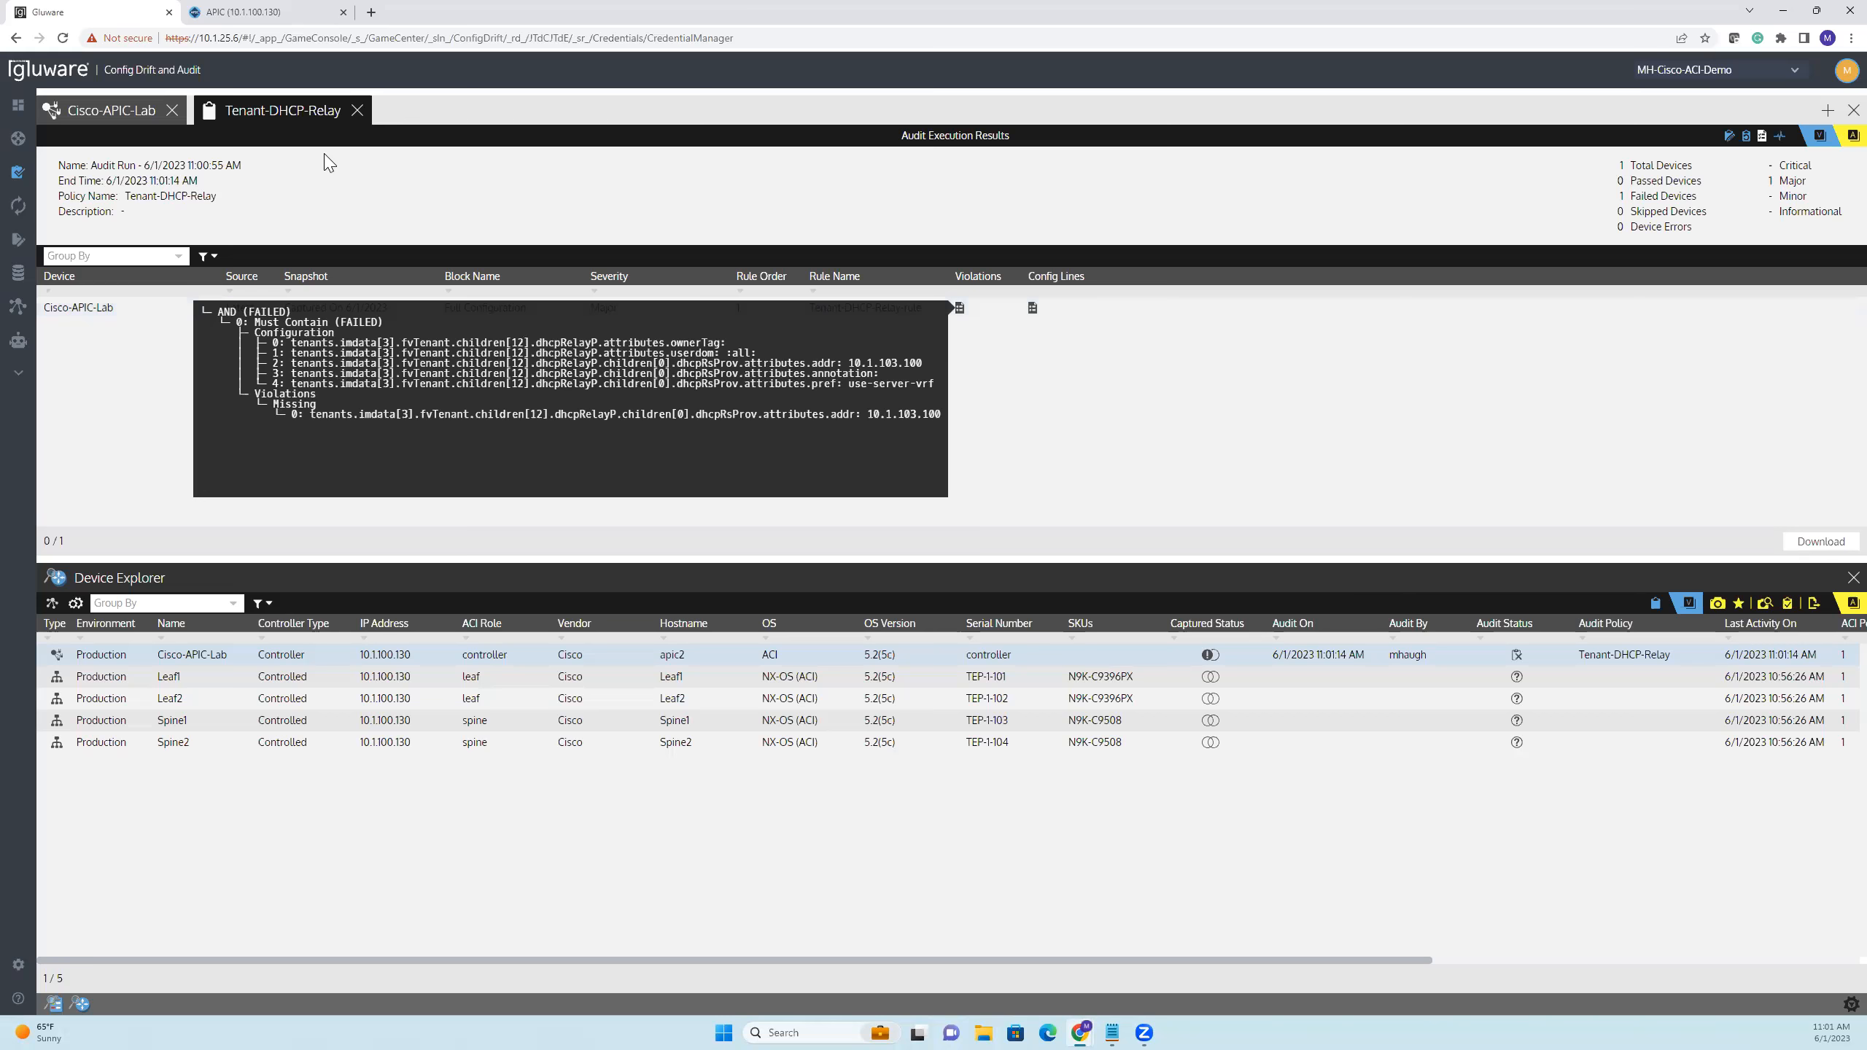
Switch to APIC, submit 10.1.103.100 as the DHCPRelay provider's DHCP server address, and return to Gluware
left_click(250, 12)
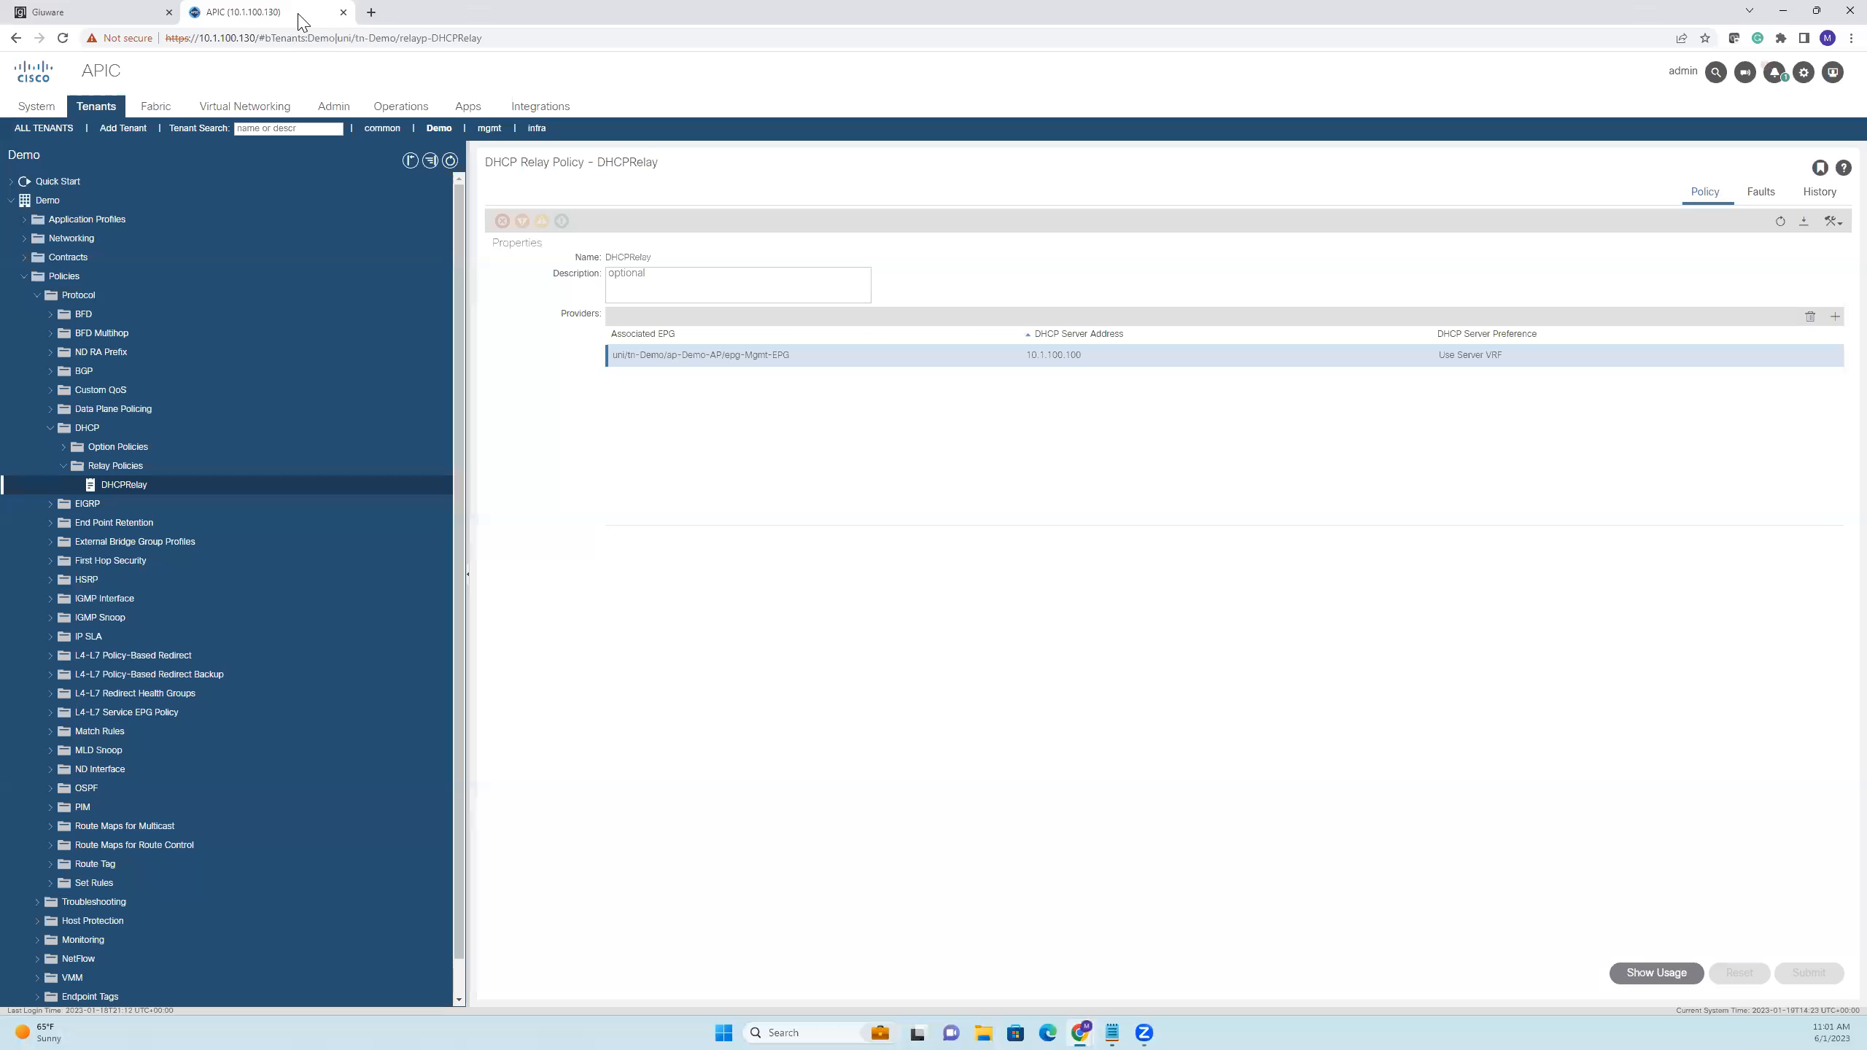
double_click(1050, 366)
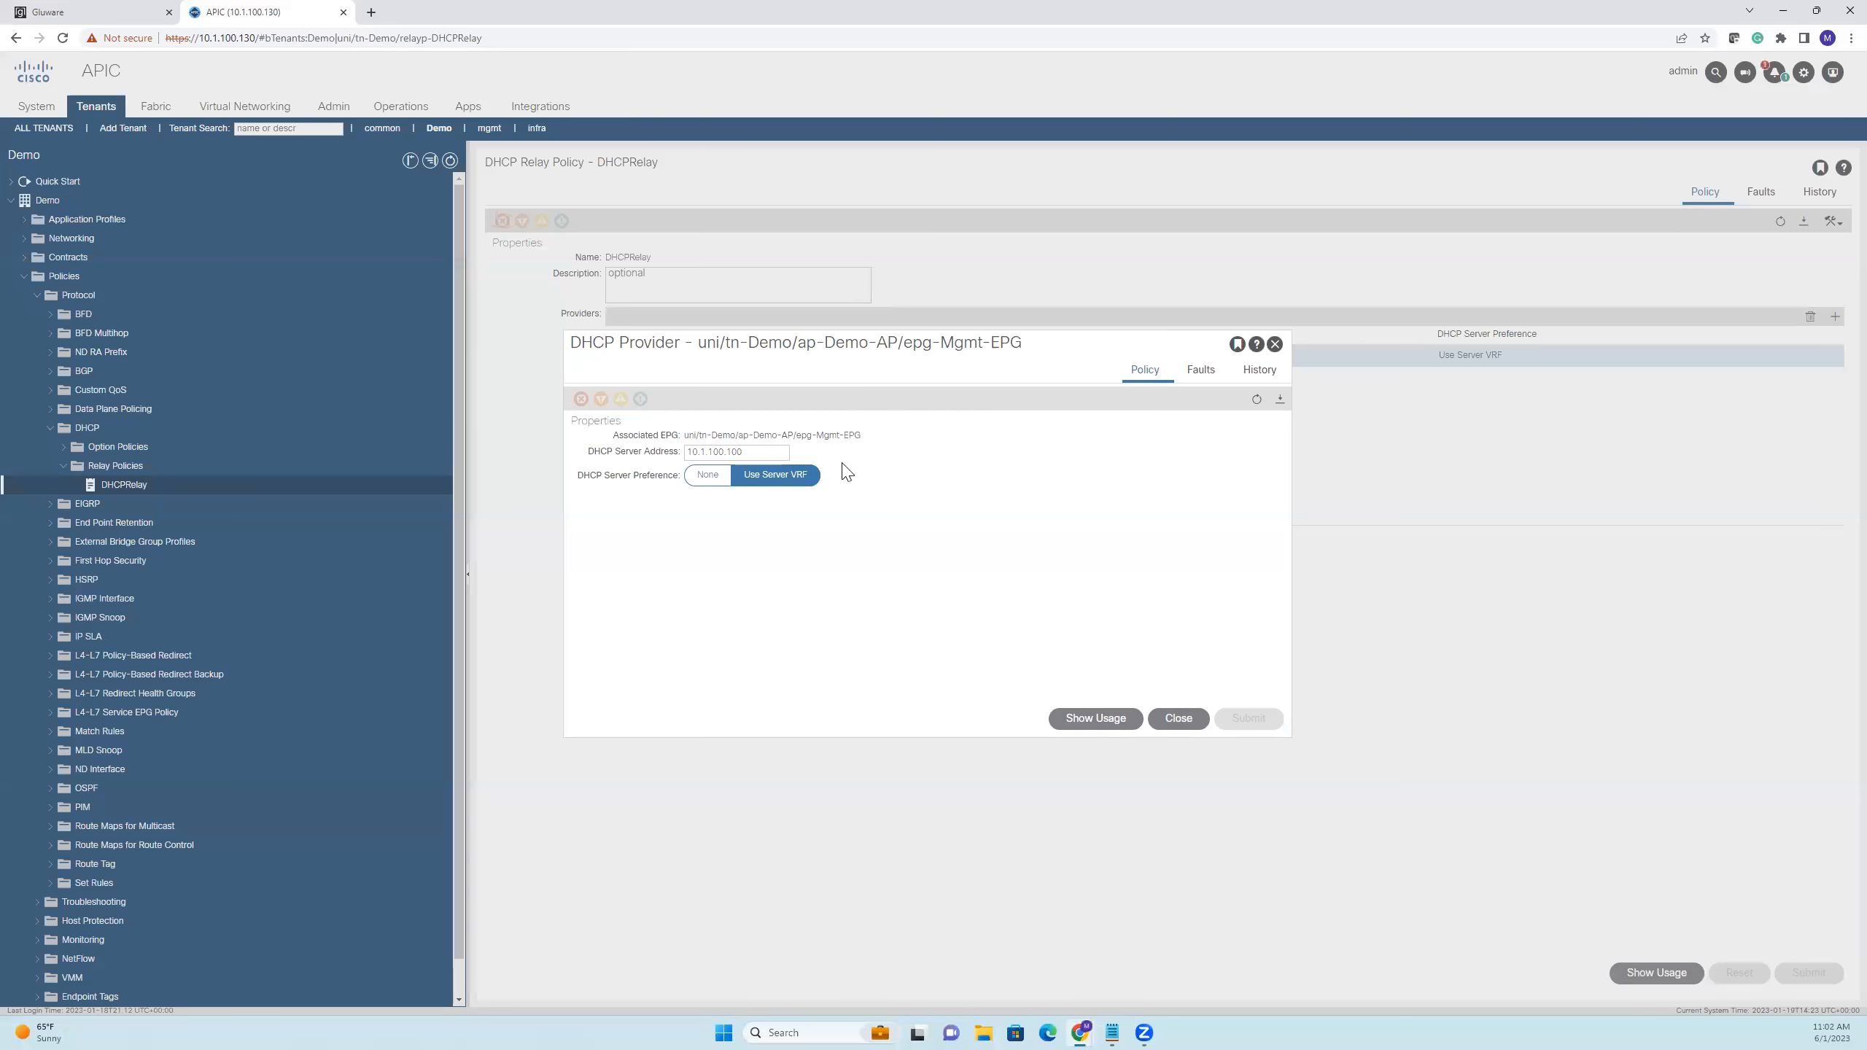
left_click(721, 450)
key("BackSpace")
type("3")
left_click(767, 451)
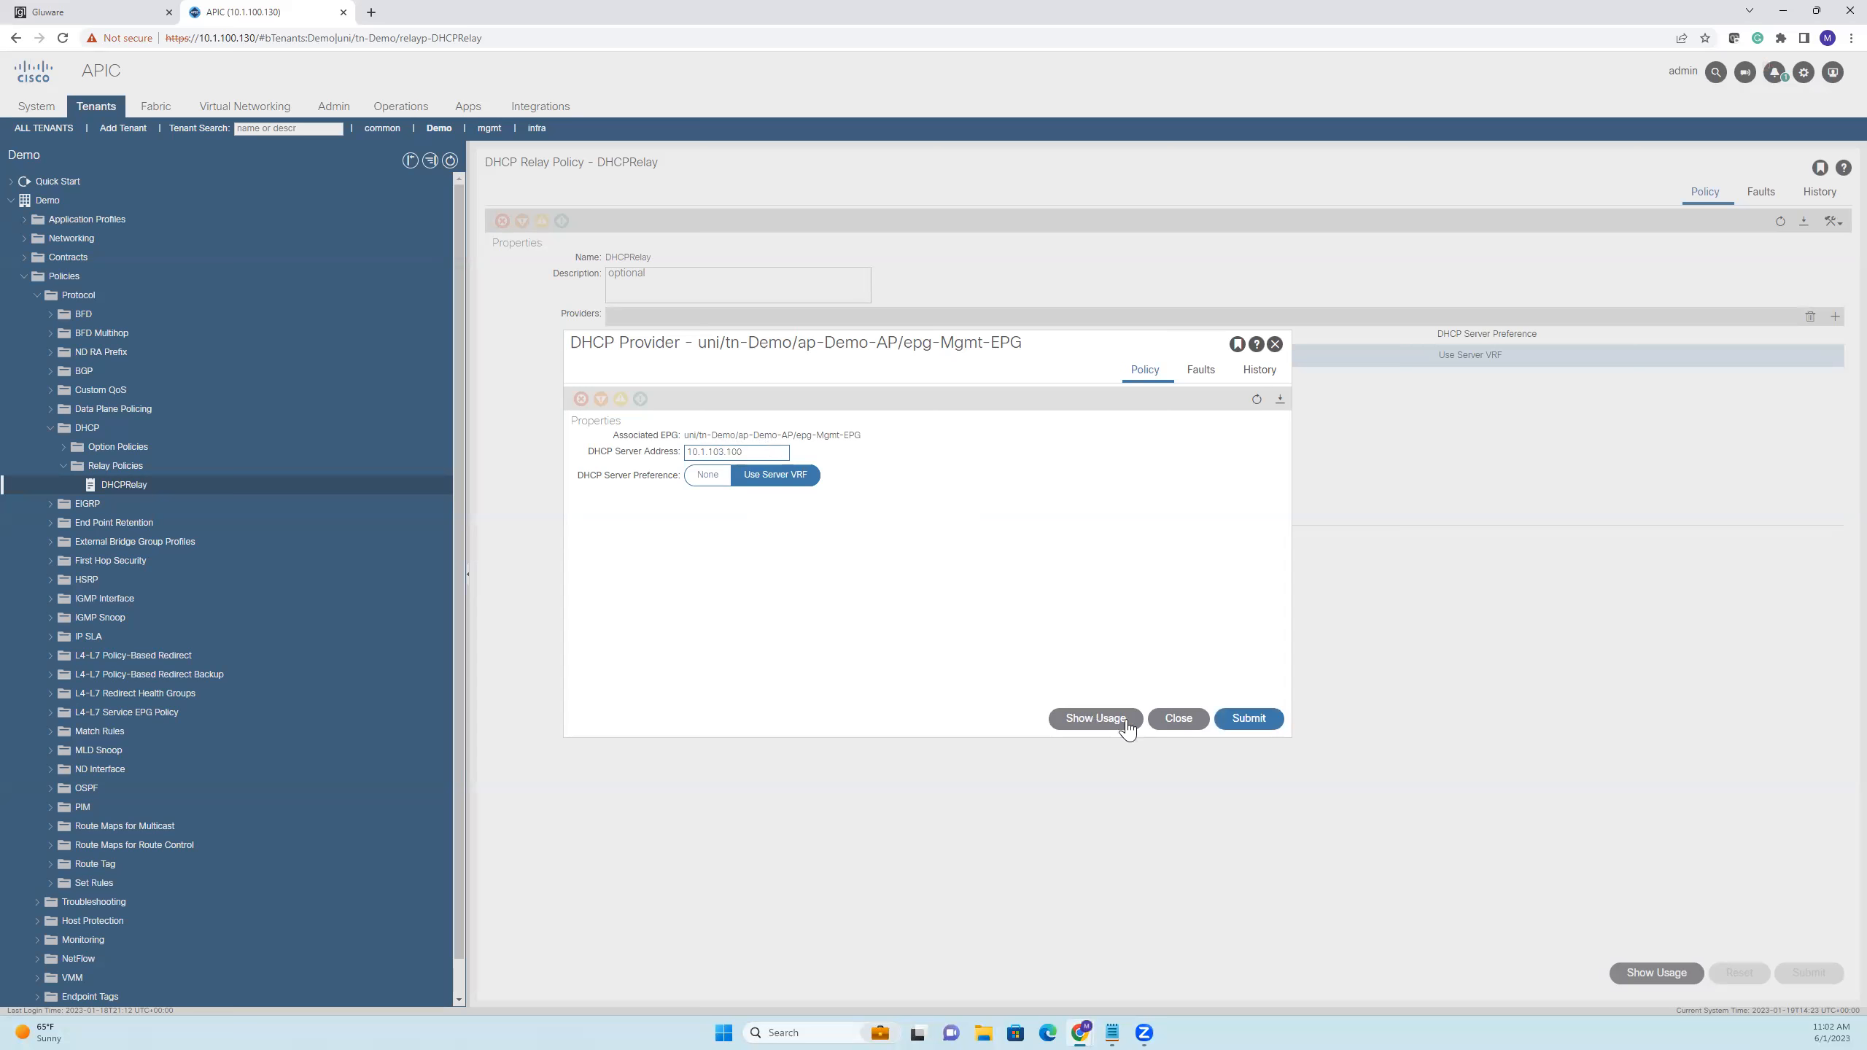
left_click(1242, 719)
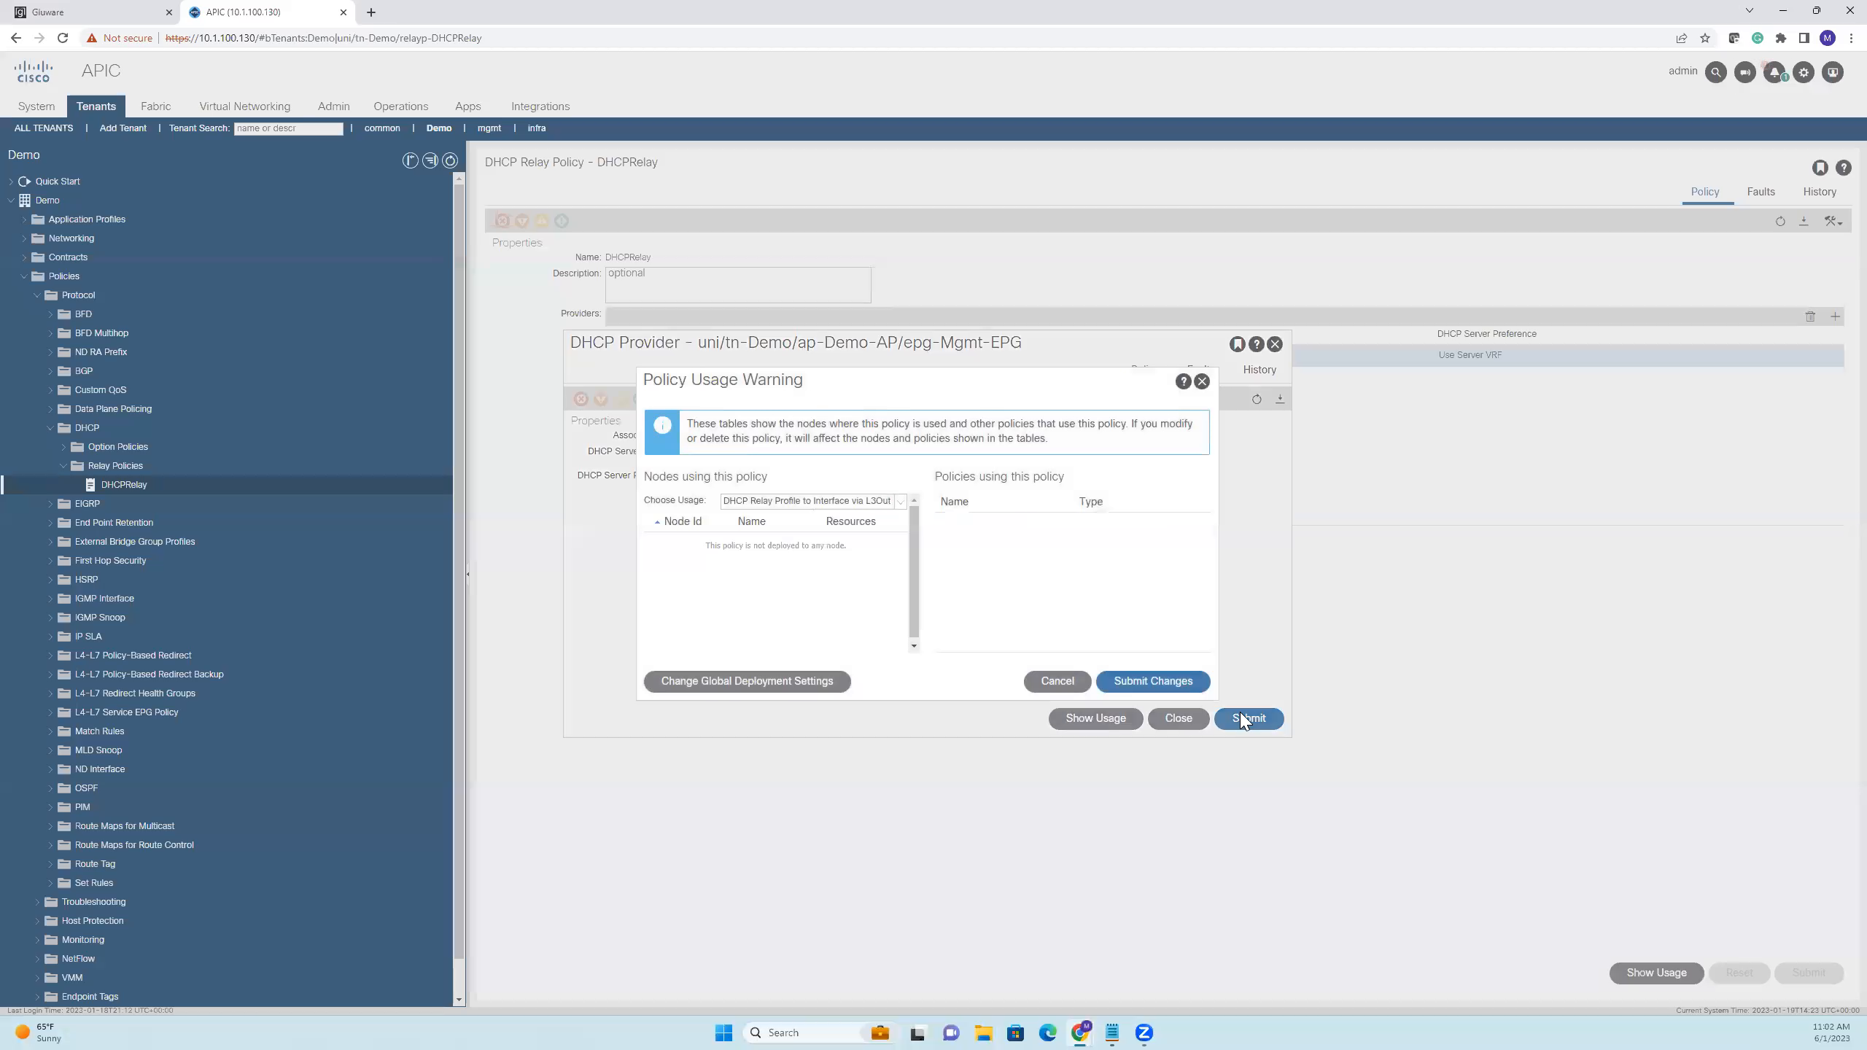
left_click(1175, 682)
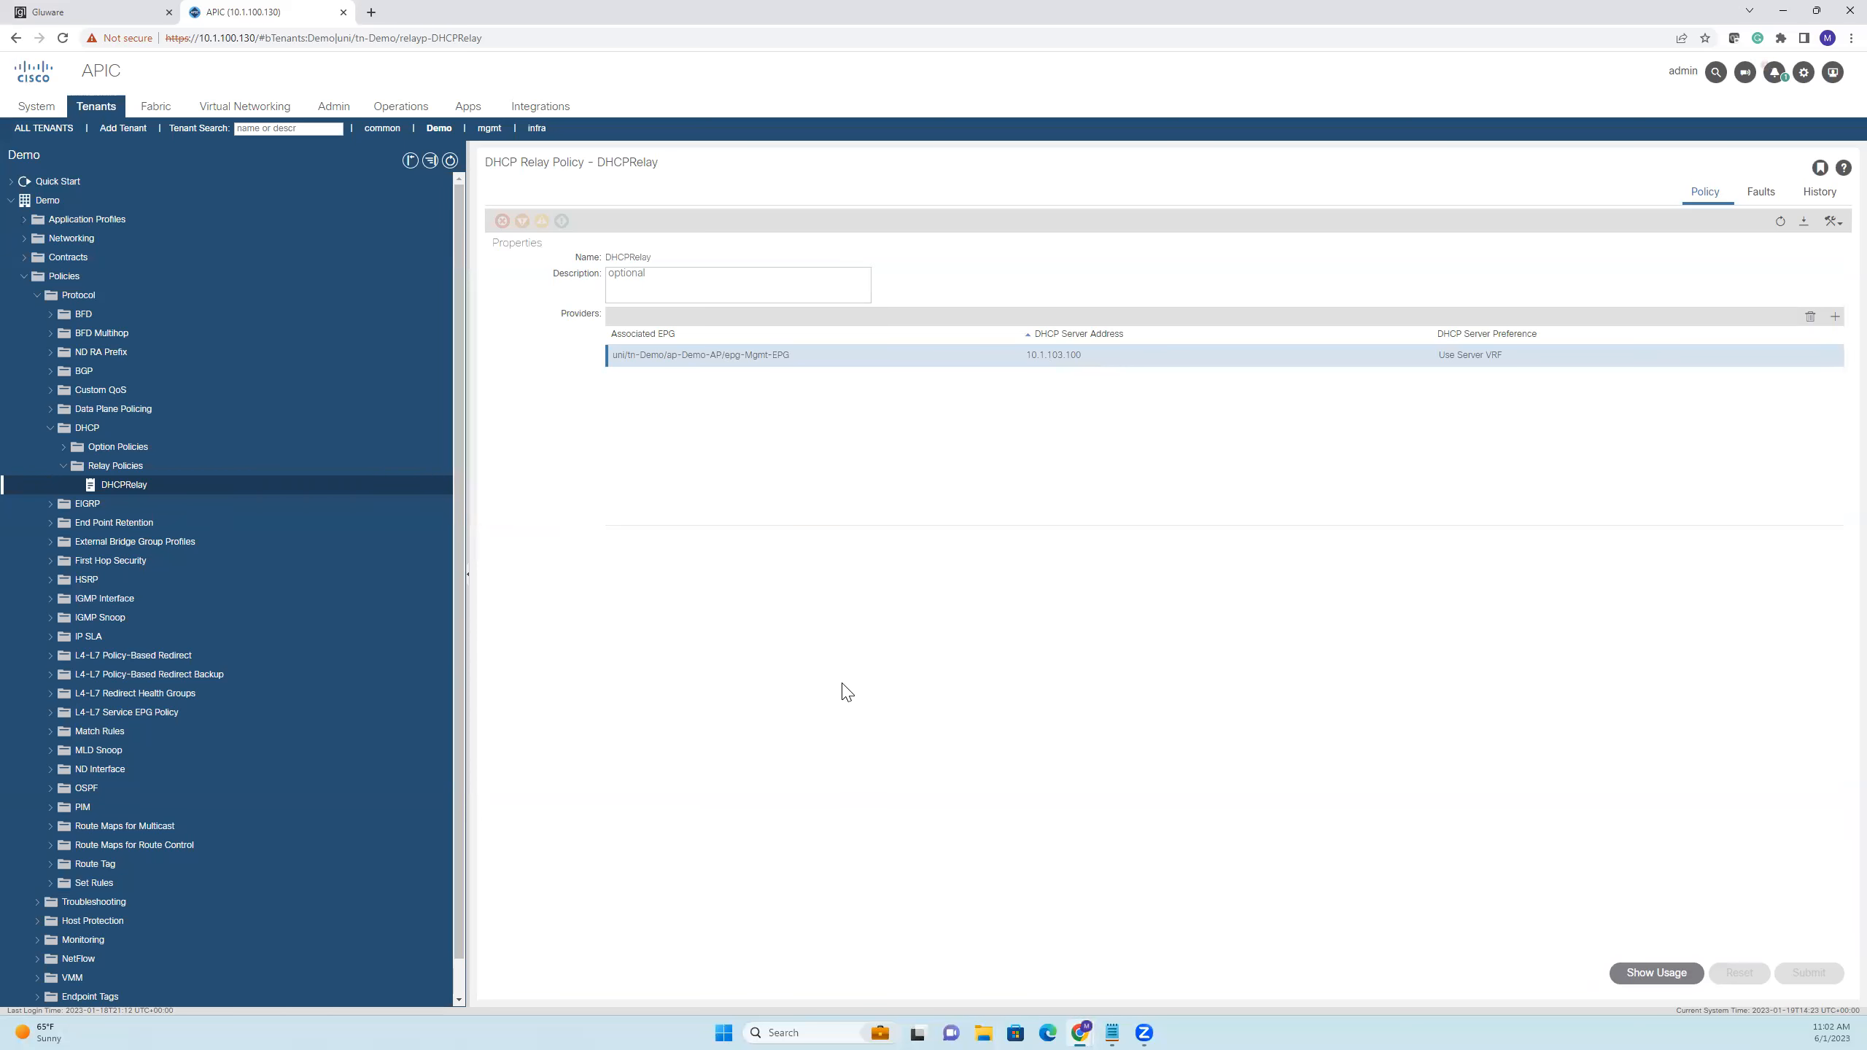
left_click(138, 24)
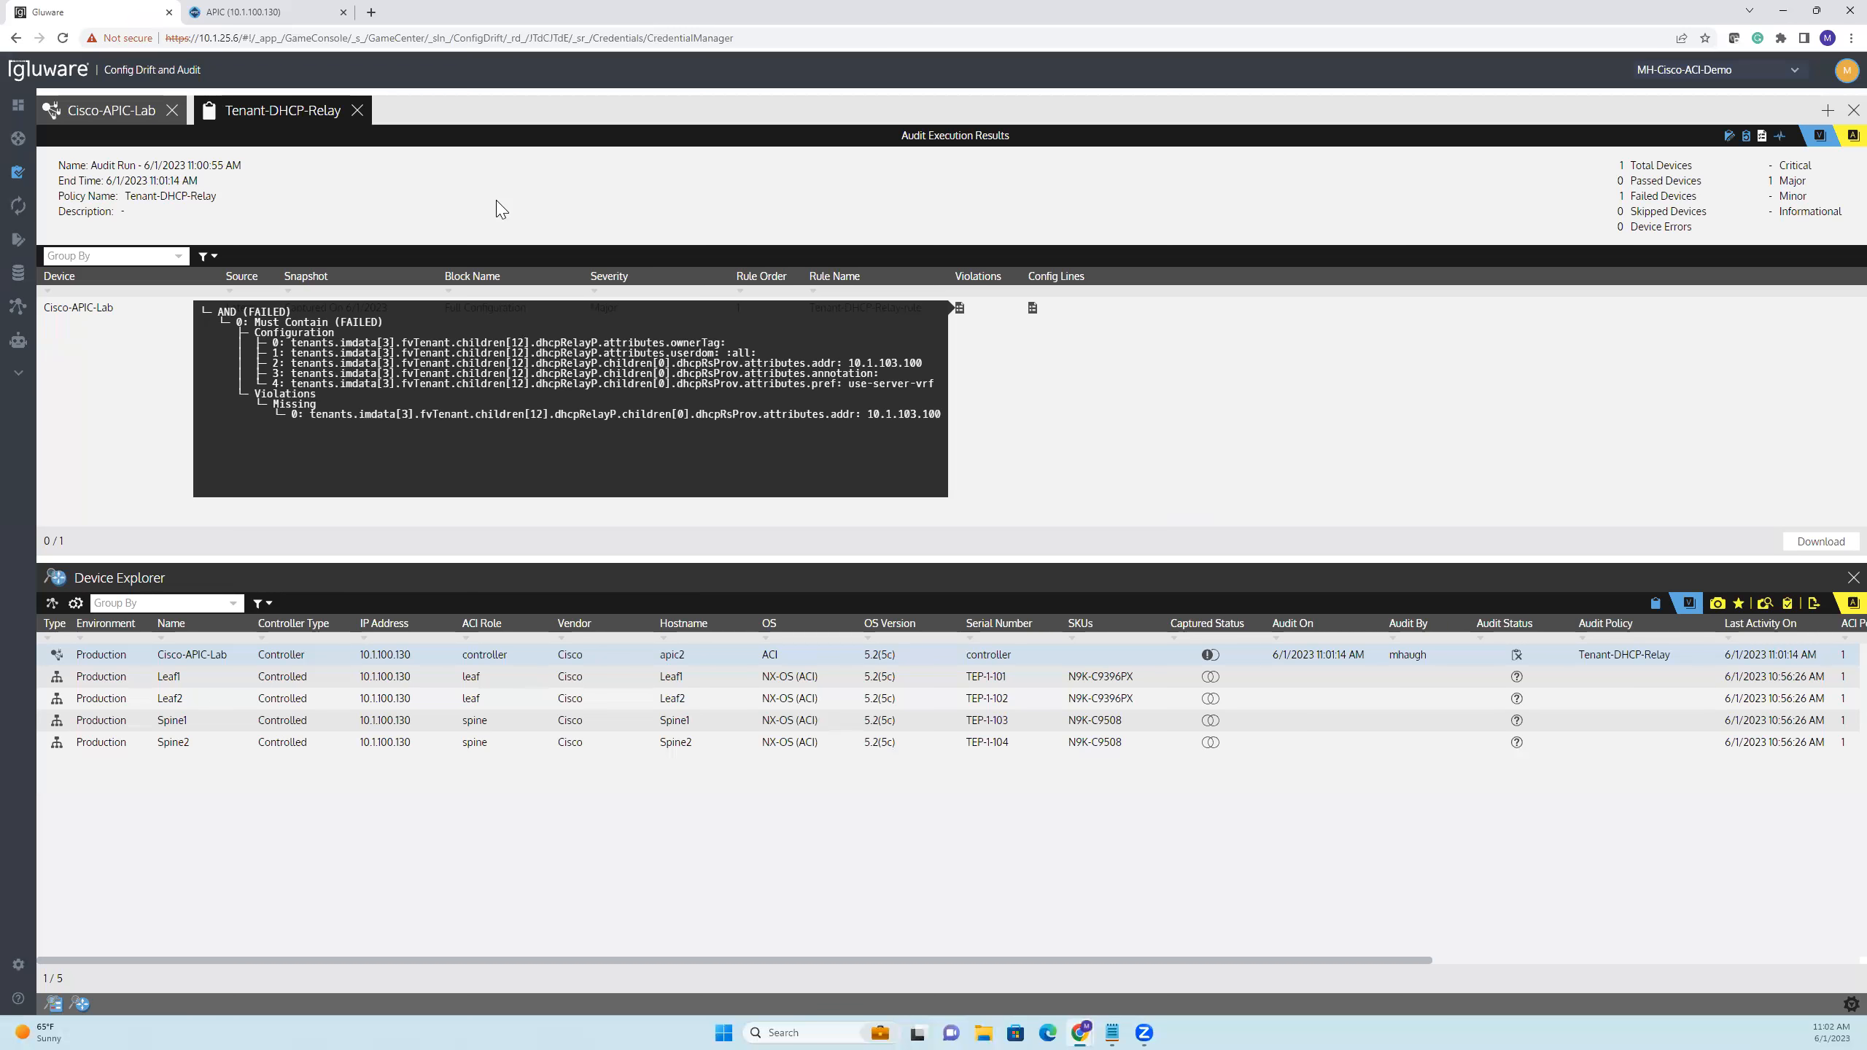
Close the snapshot comparison and old audit results, and capture a new unnamed snapshot of the selected Cisco-APIC-Lab controller
left_click(144, 114)
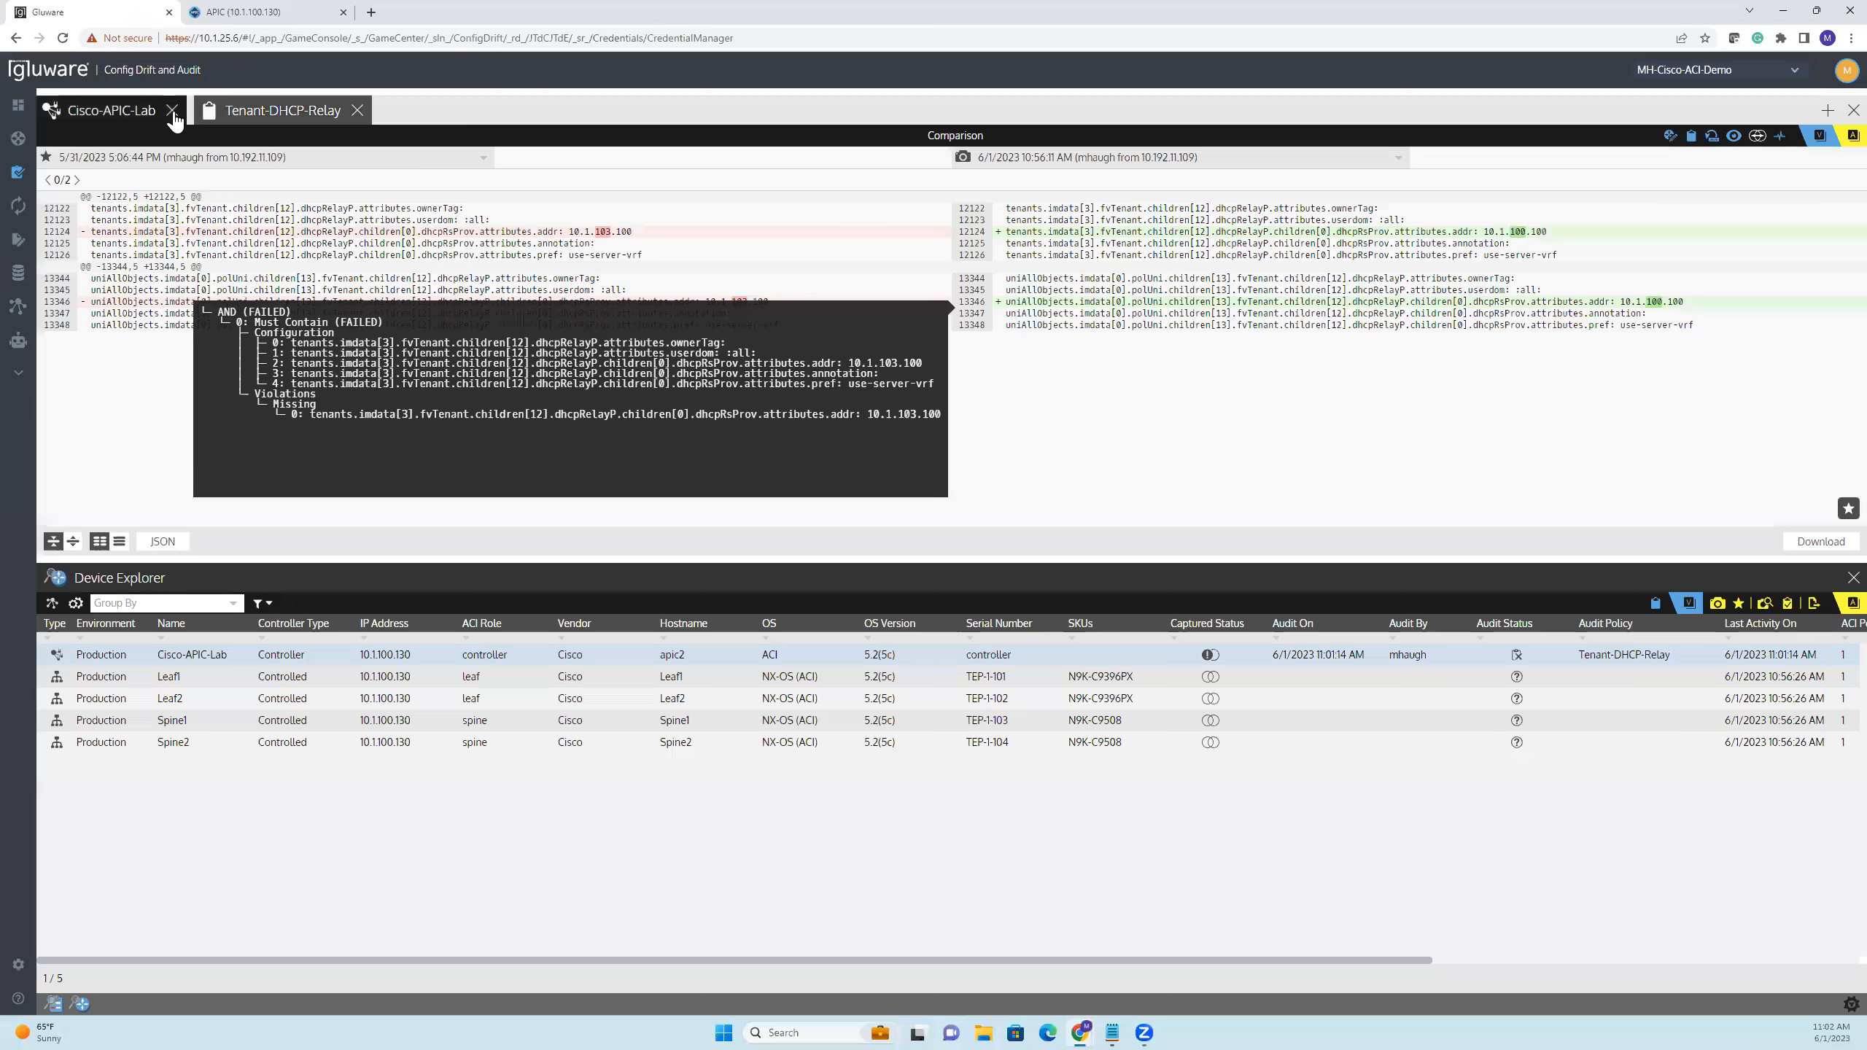
left_click(172, 110)
left_click(201, 110)
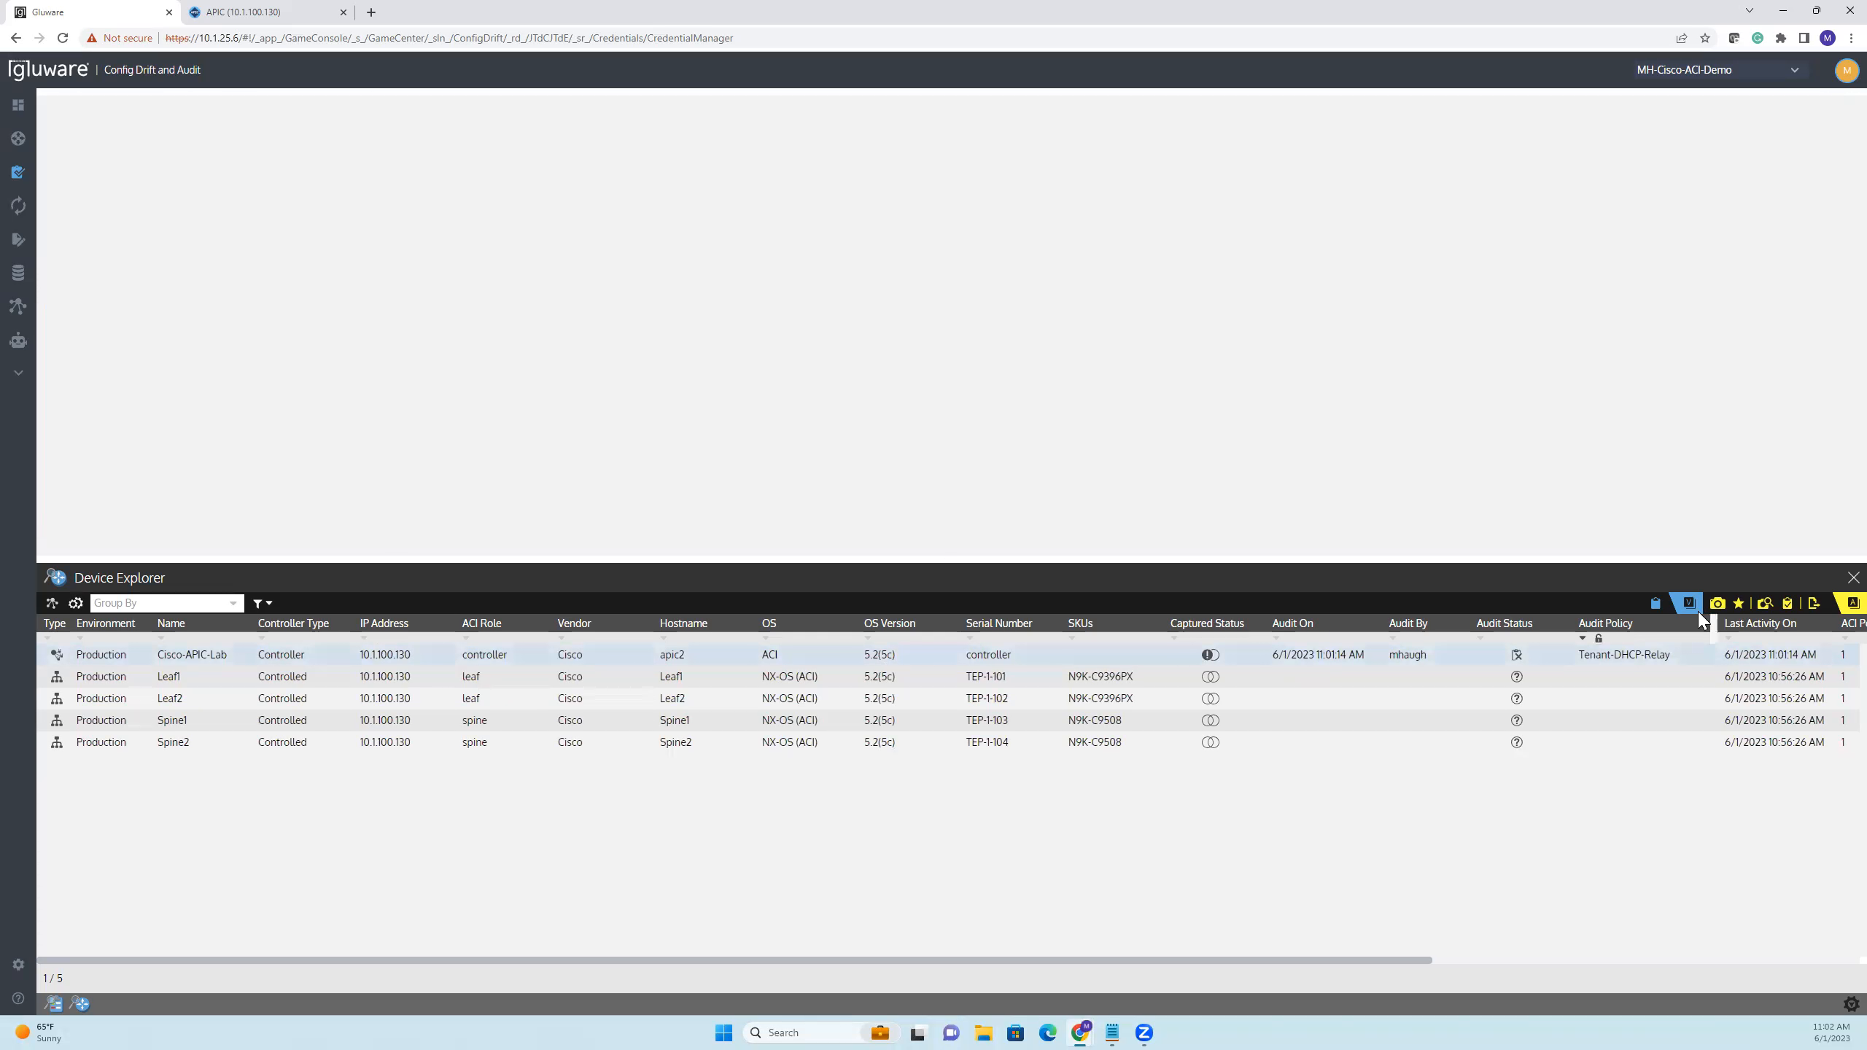
left_click(1717, 603)
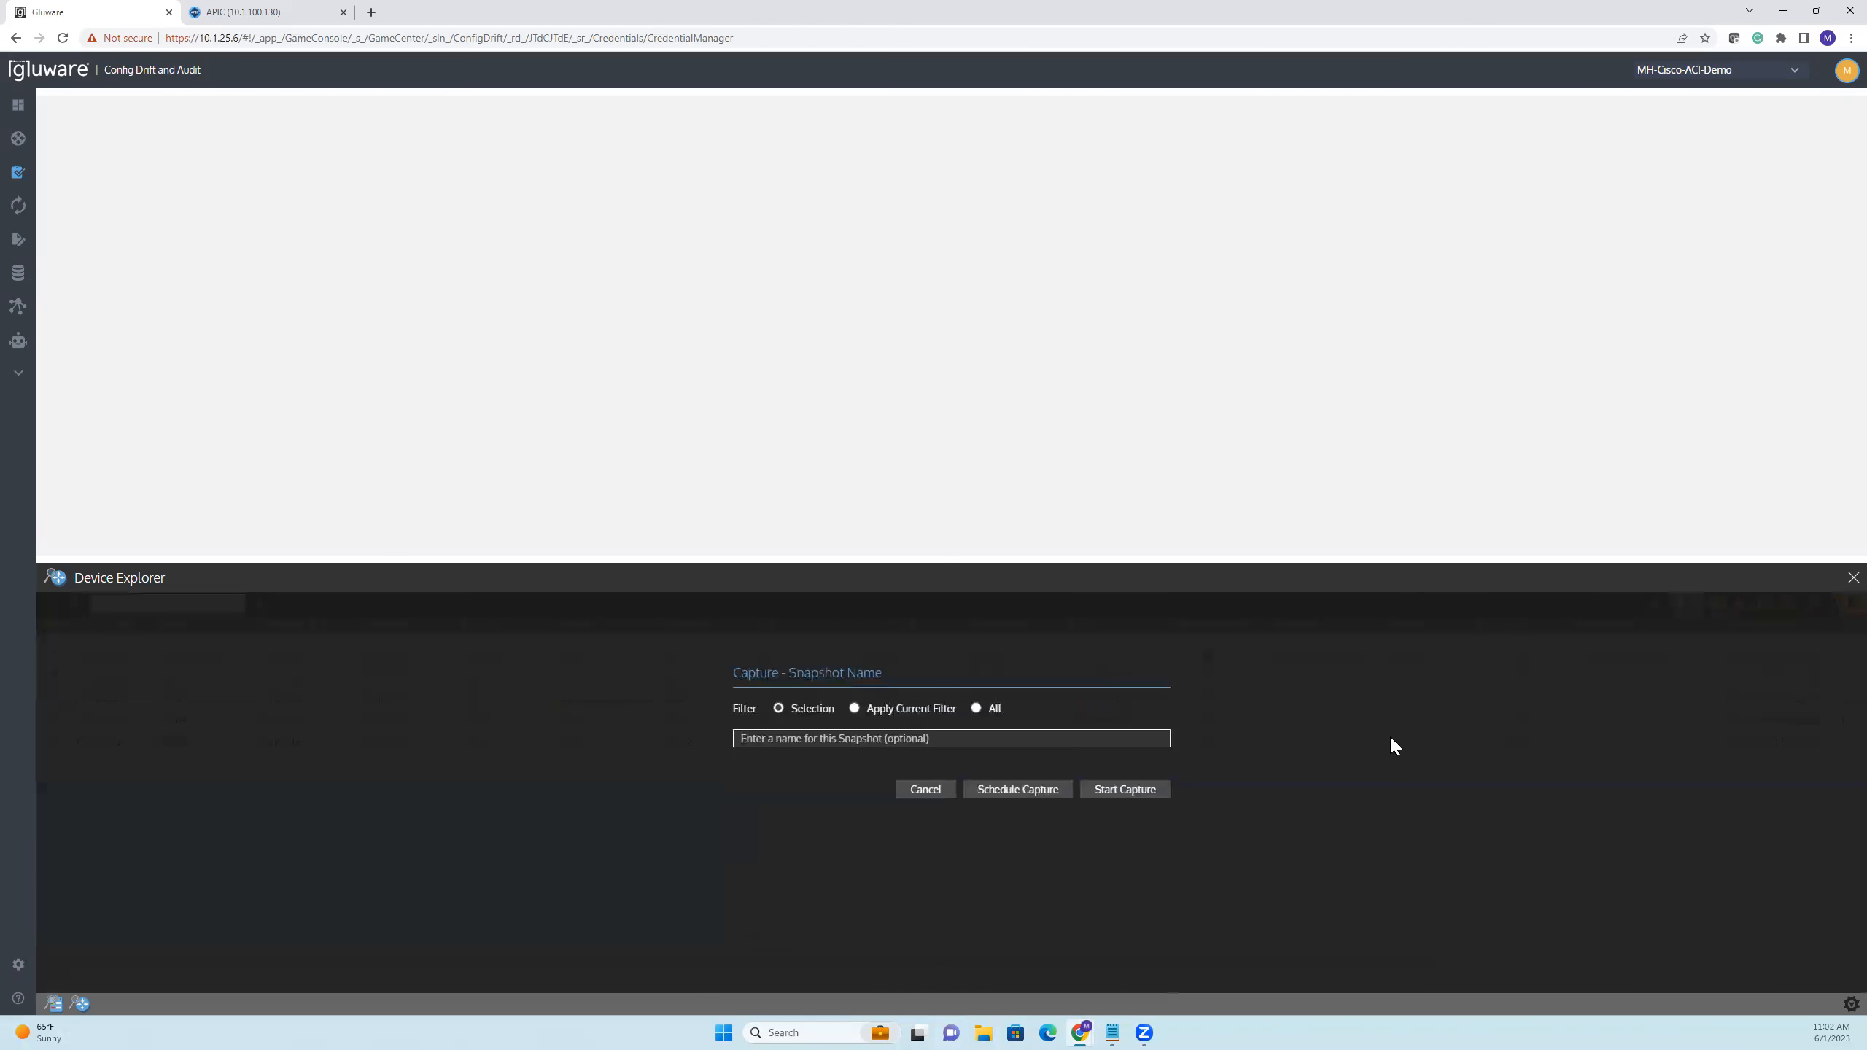
left_click(1114, 793)
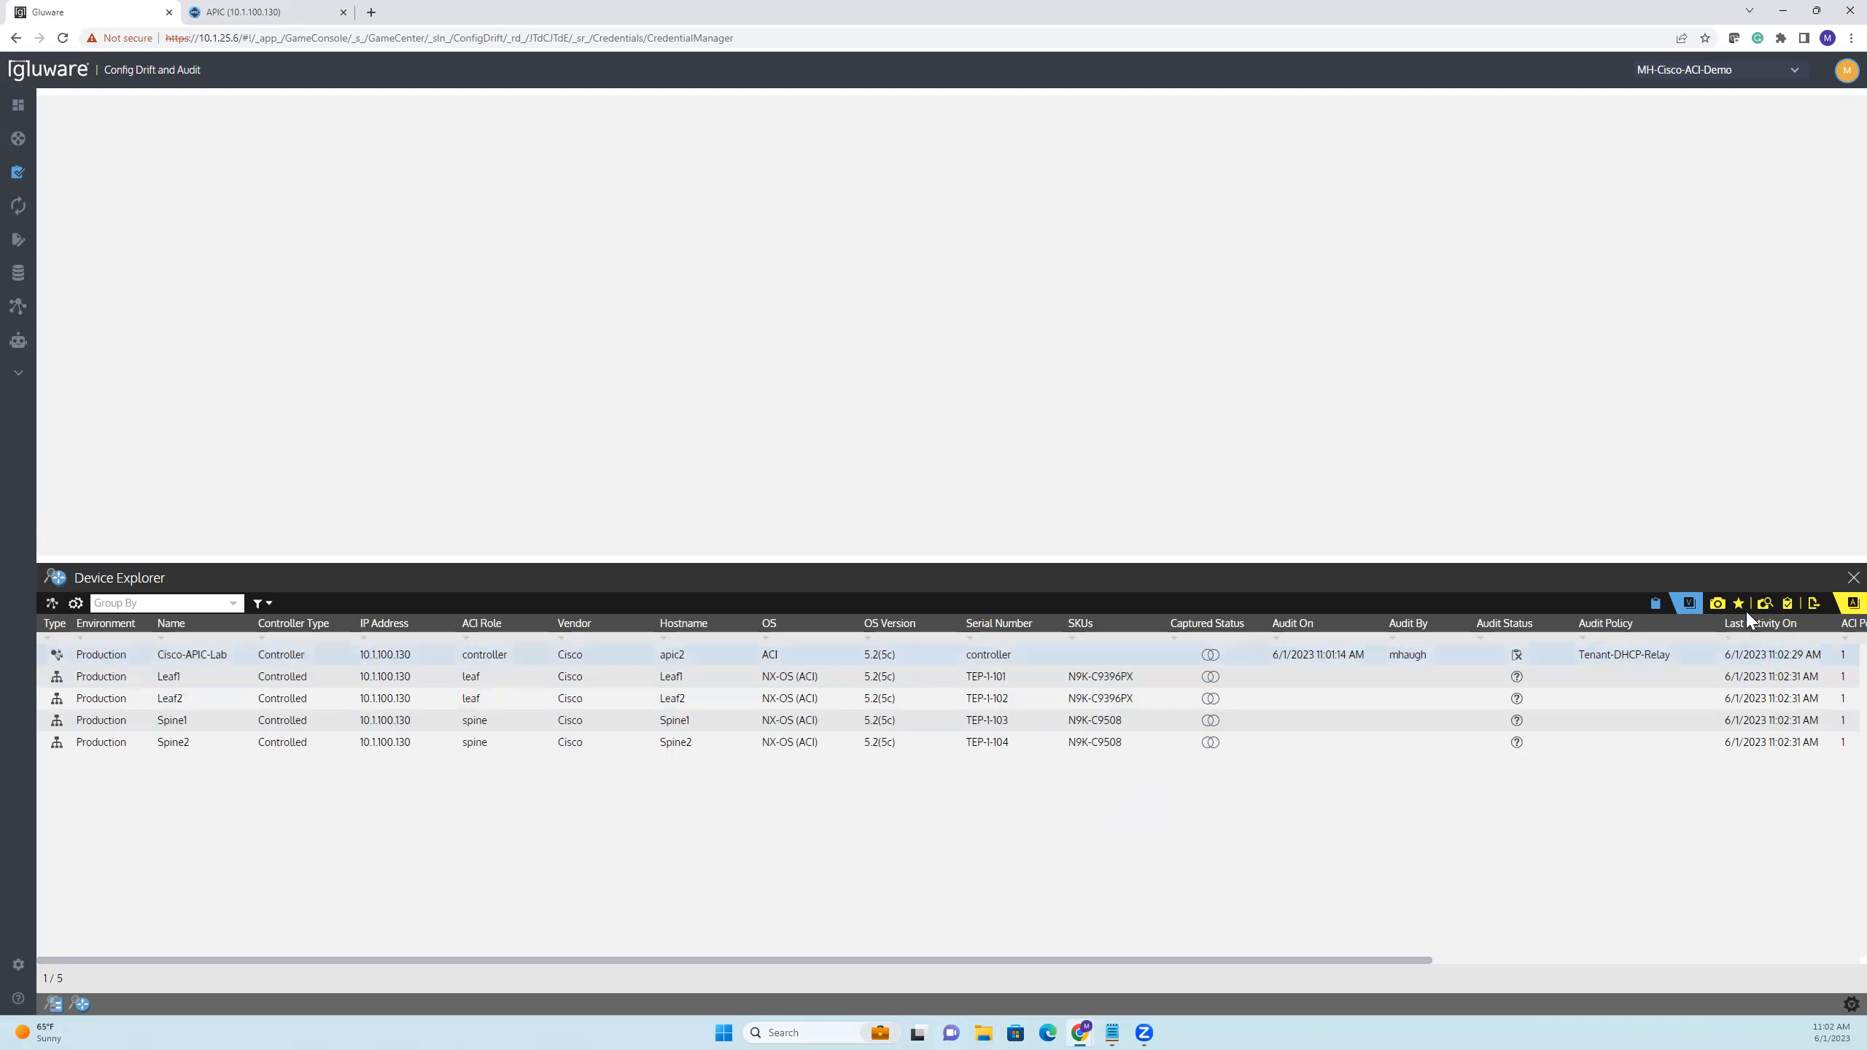
Rerun the Tenant-DHCP-Relay policy audit on the selected Cisco-APIC-Lab controller without capturing another snapshot, and open its execution results
left_click(1786, 604)
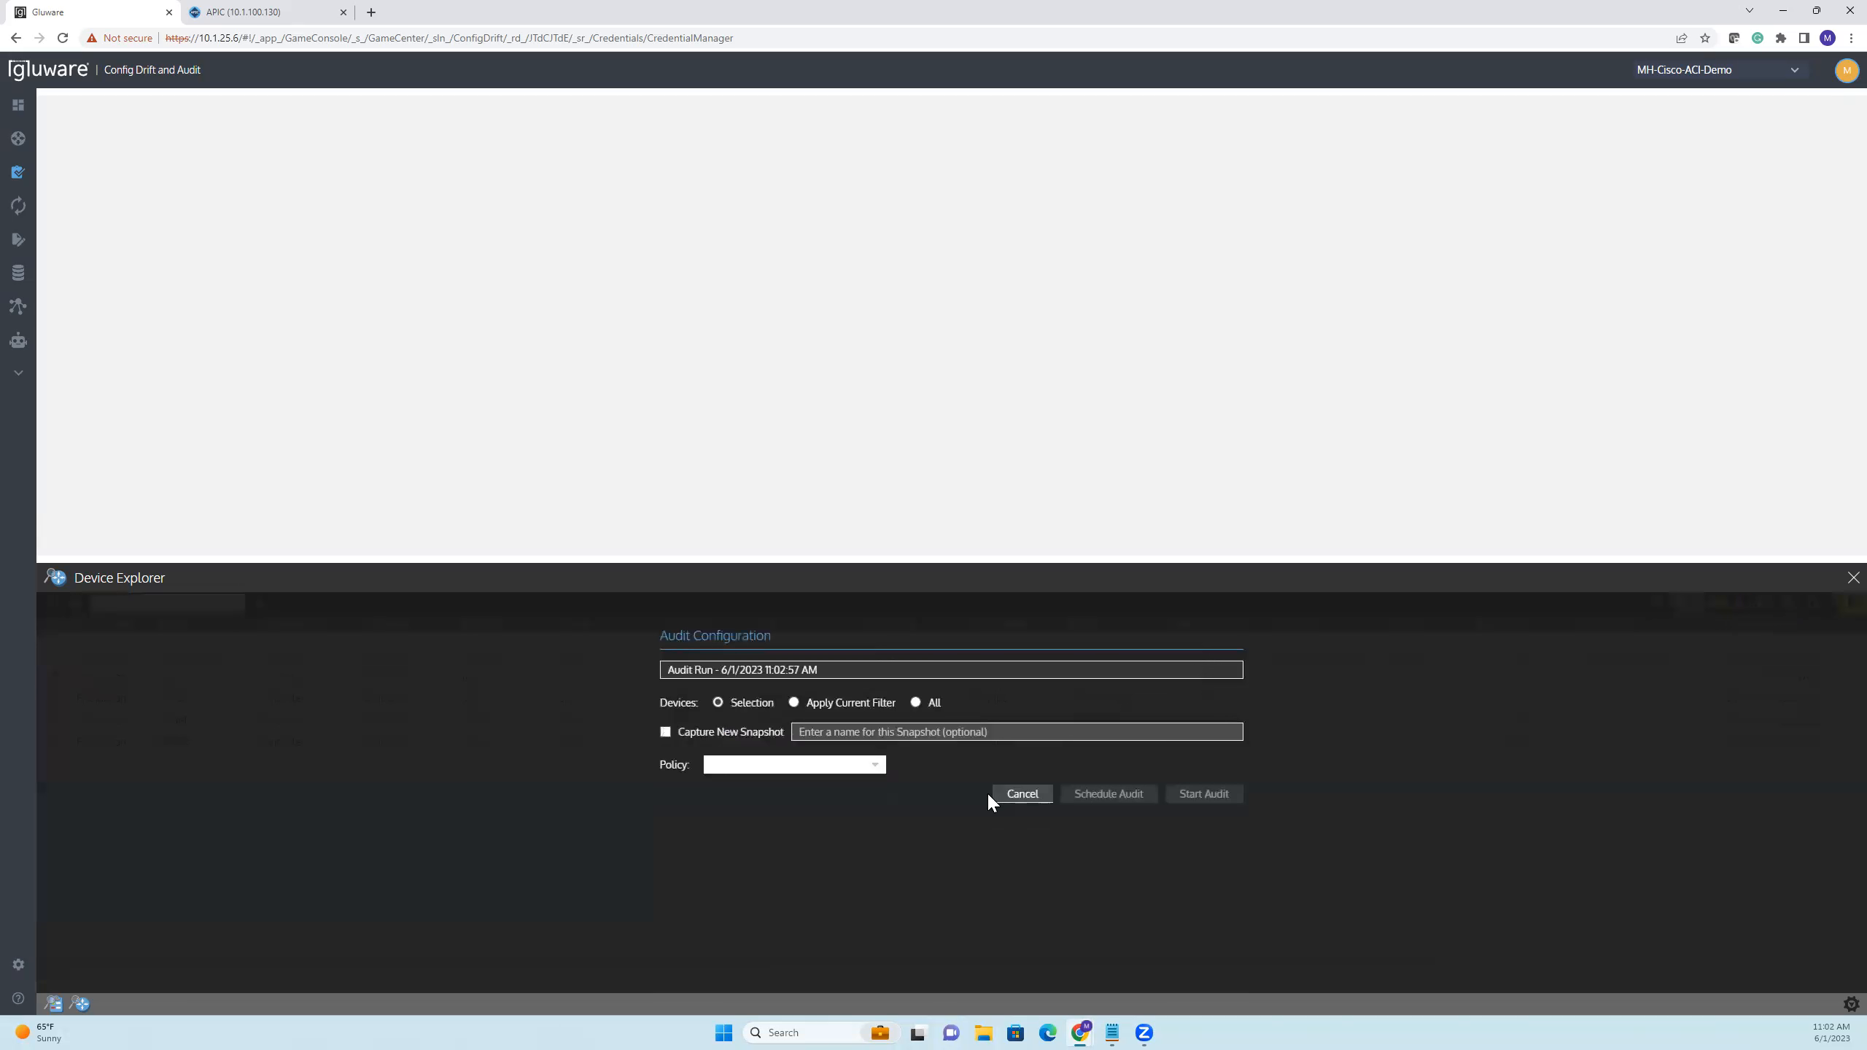
left_click(836, 770)
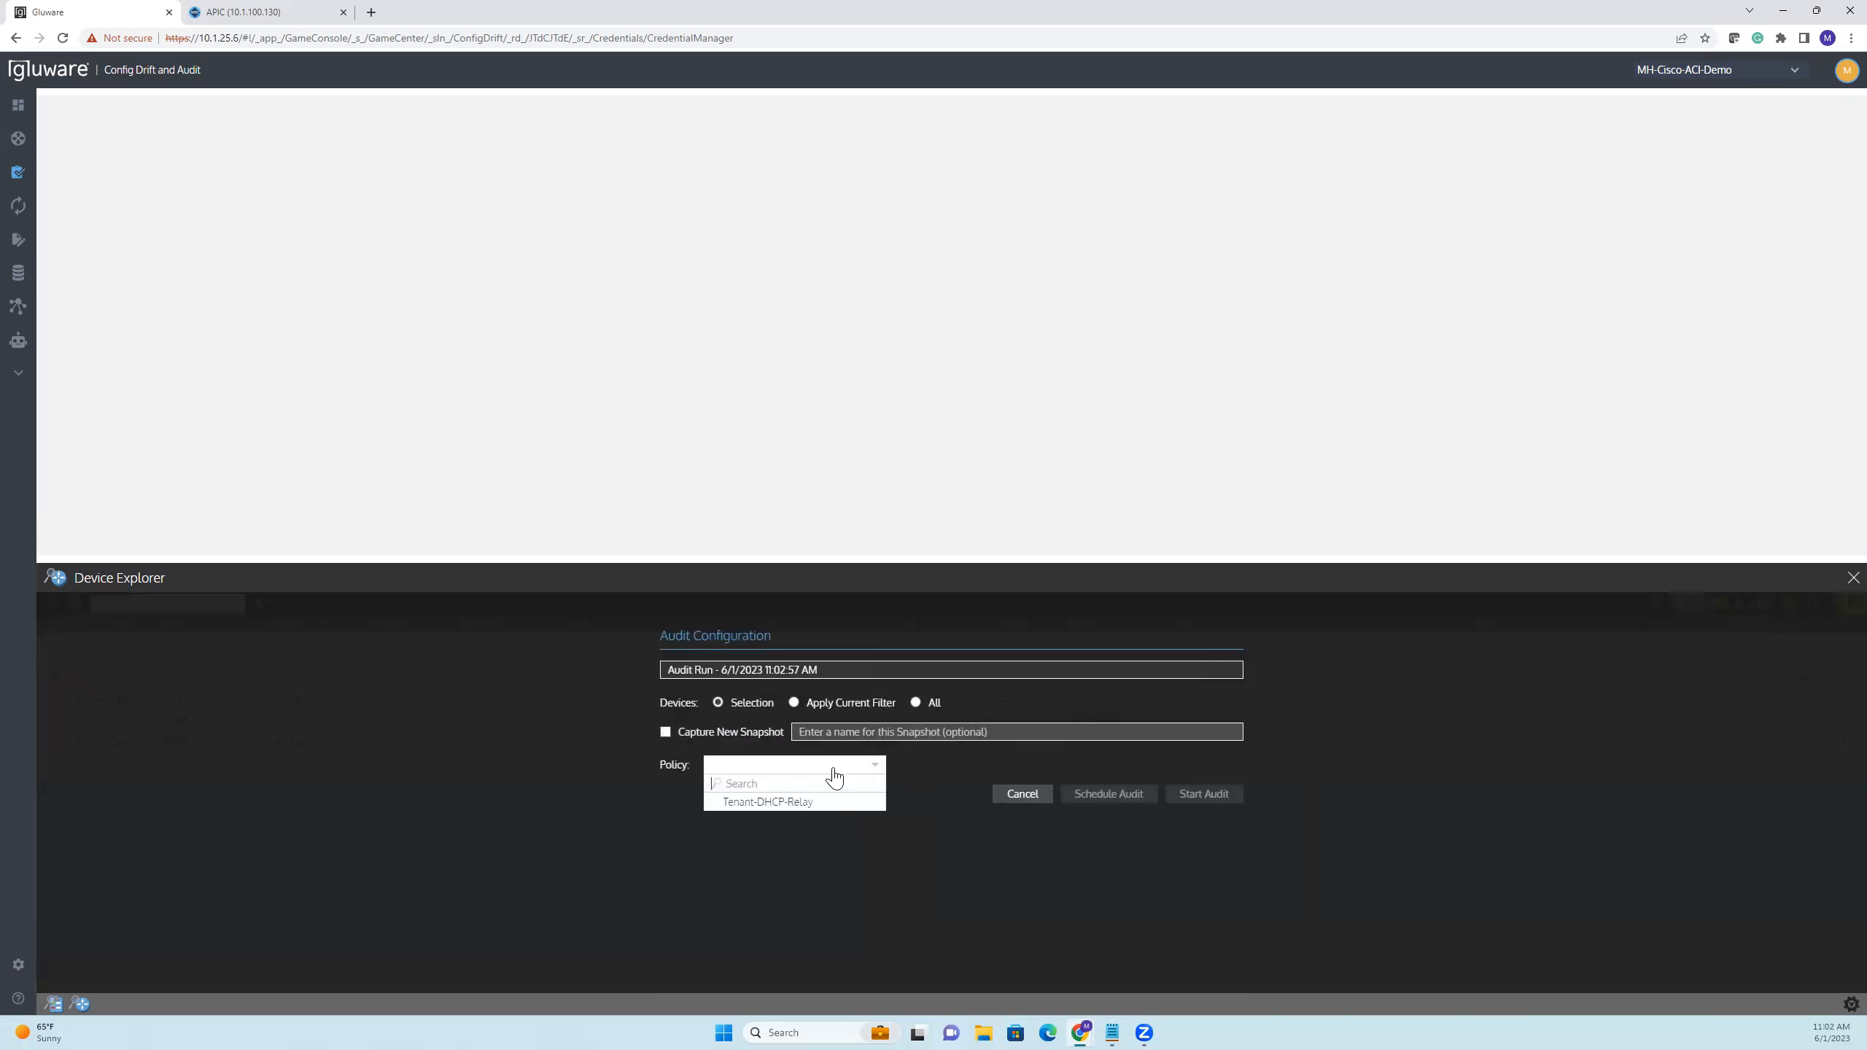
left_click(783, 803)
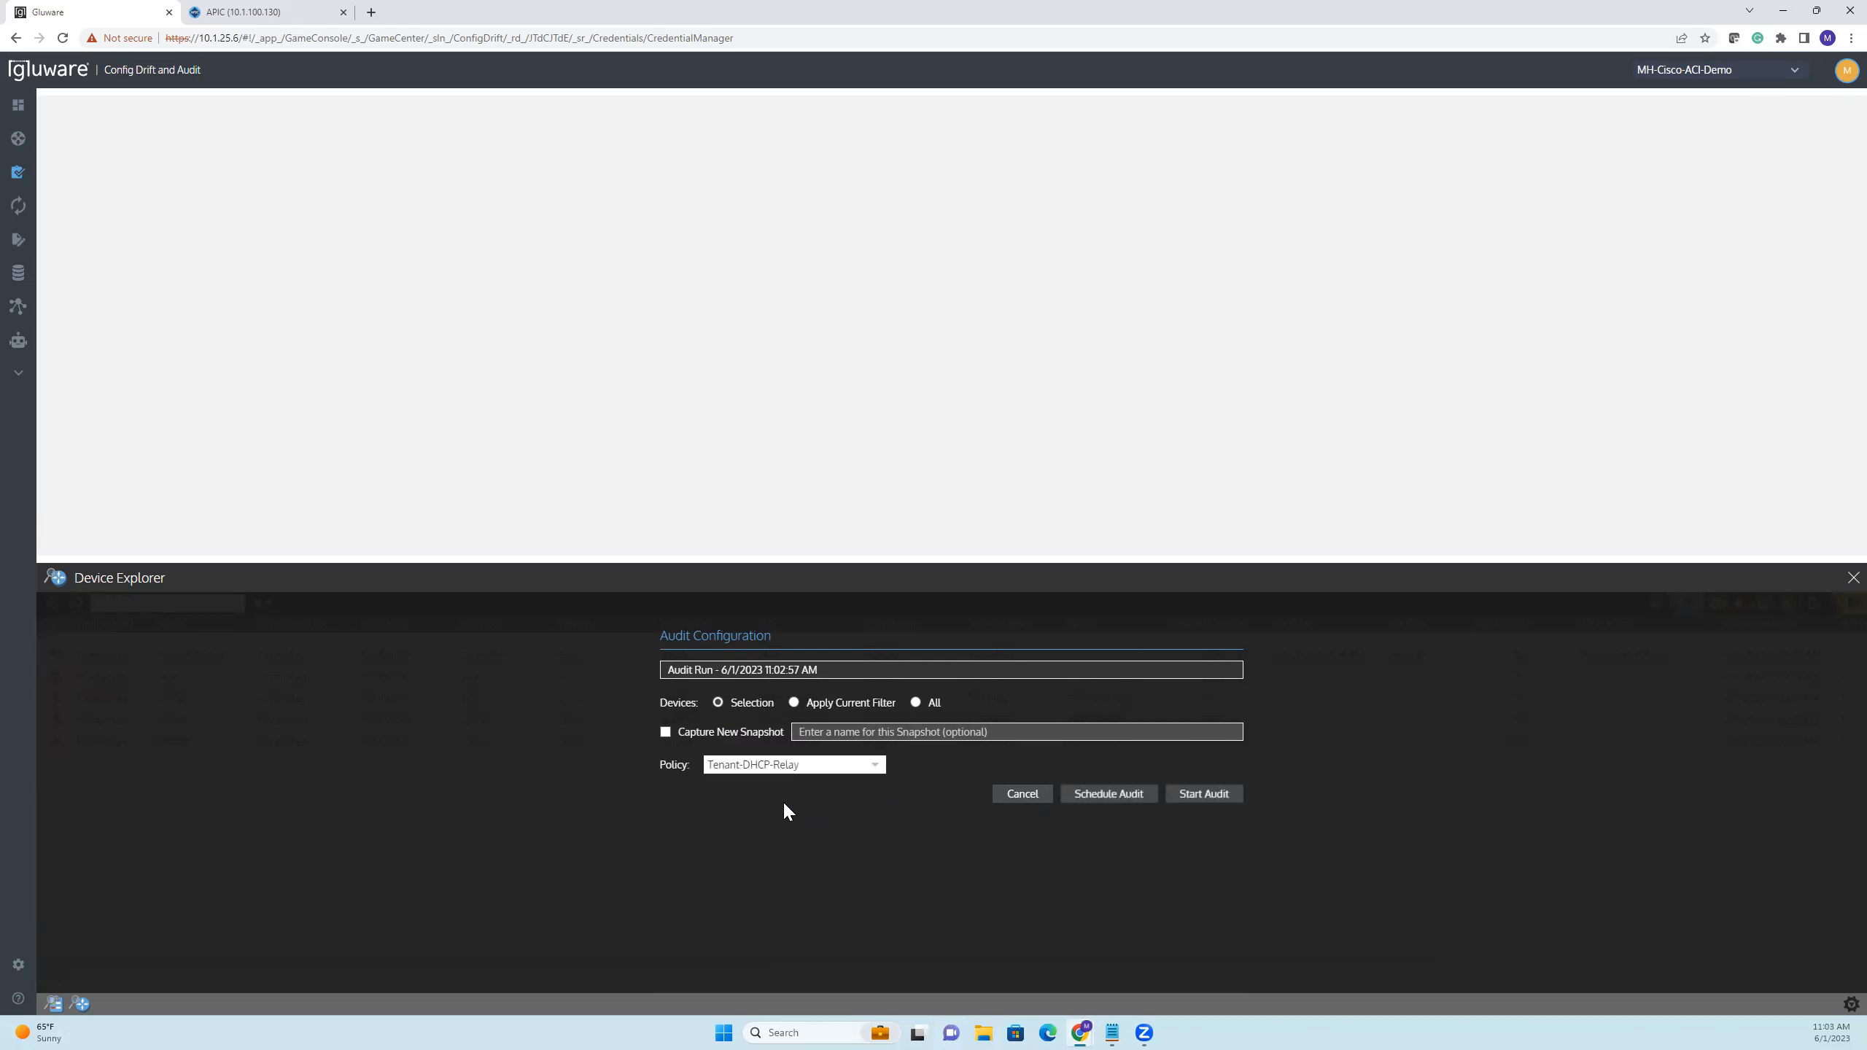
left_click(1203, 794)
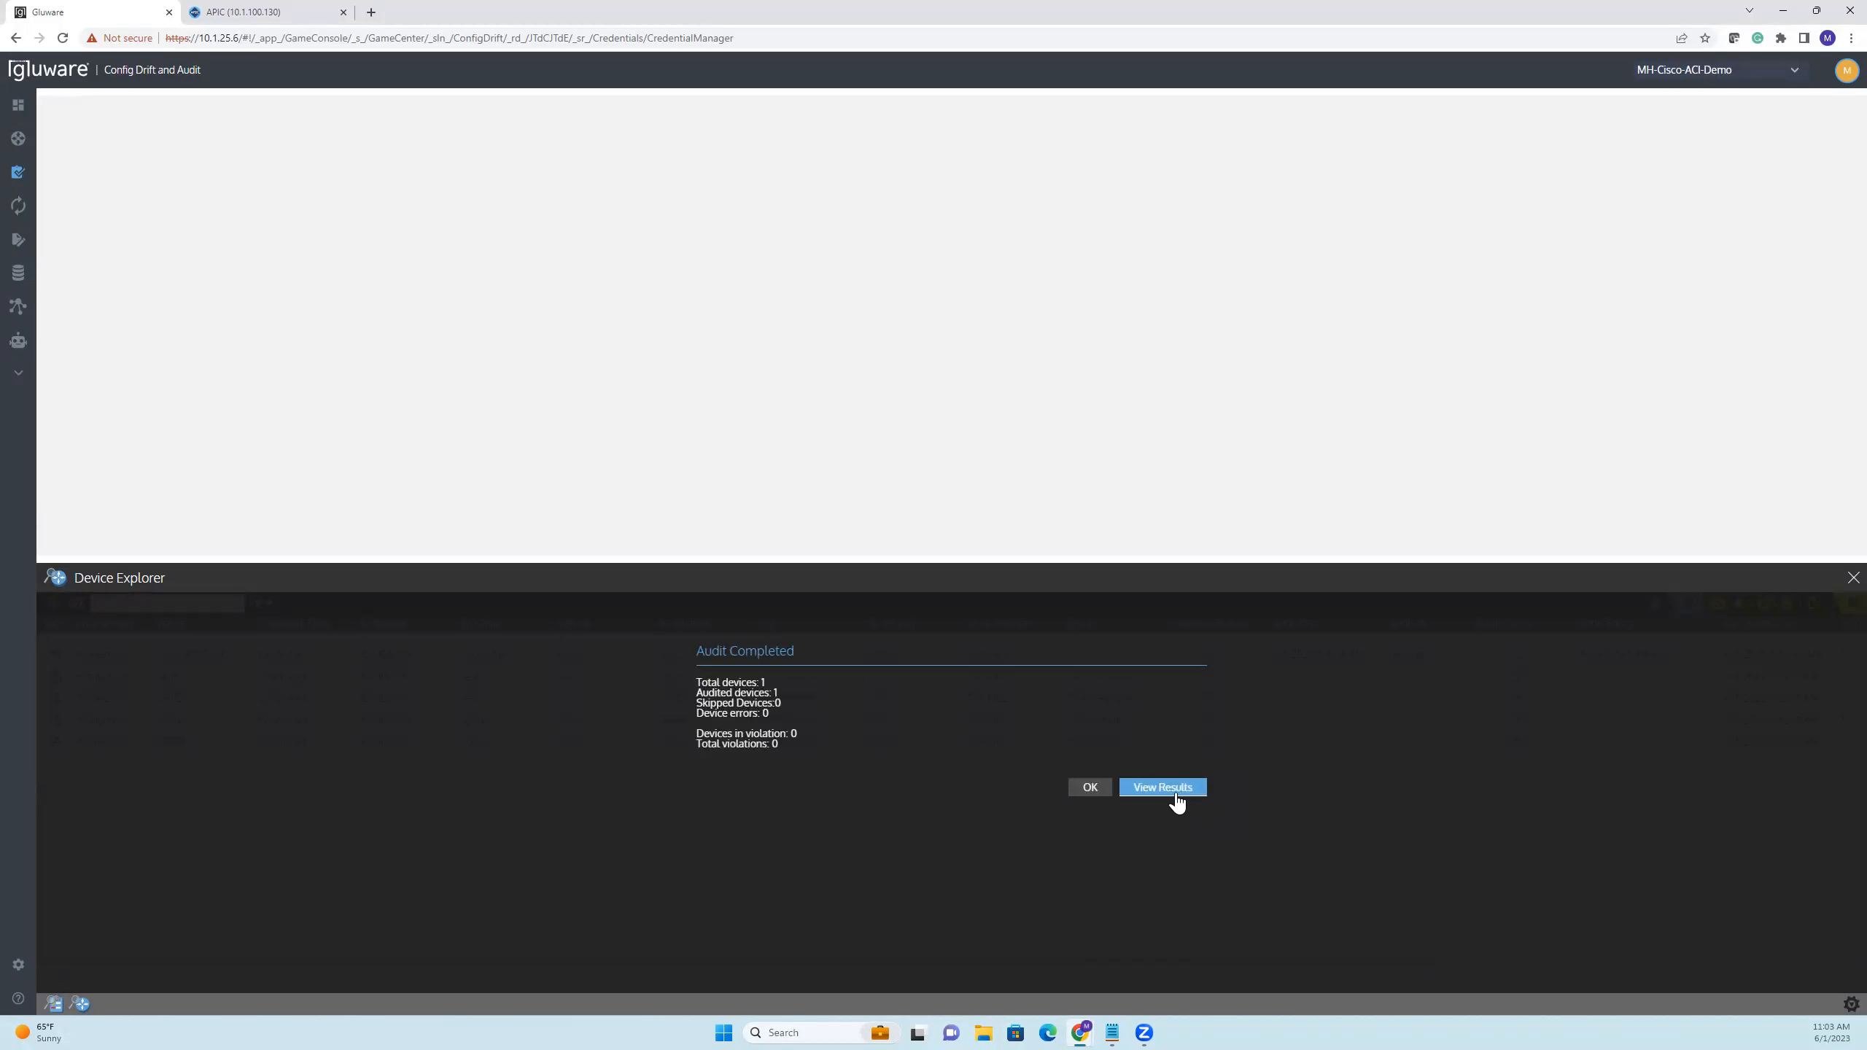
left_click(1149, 788)
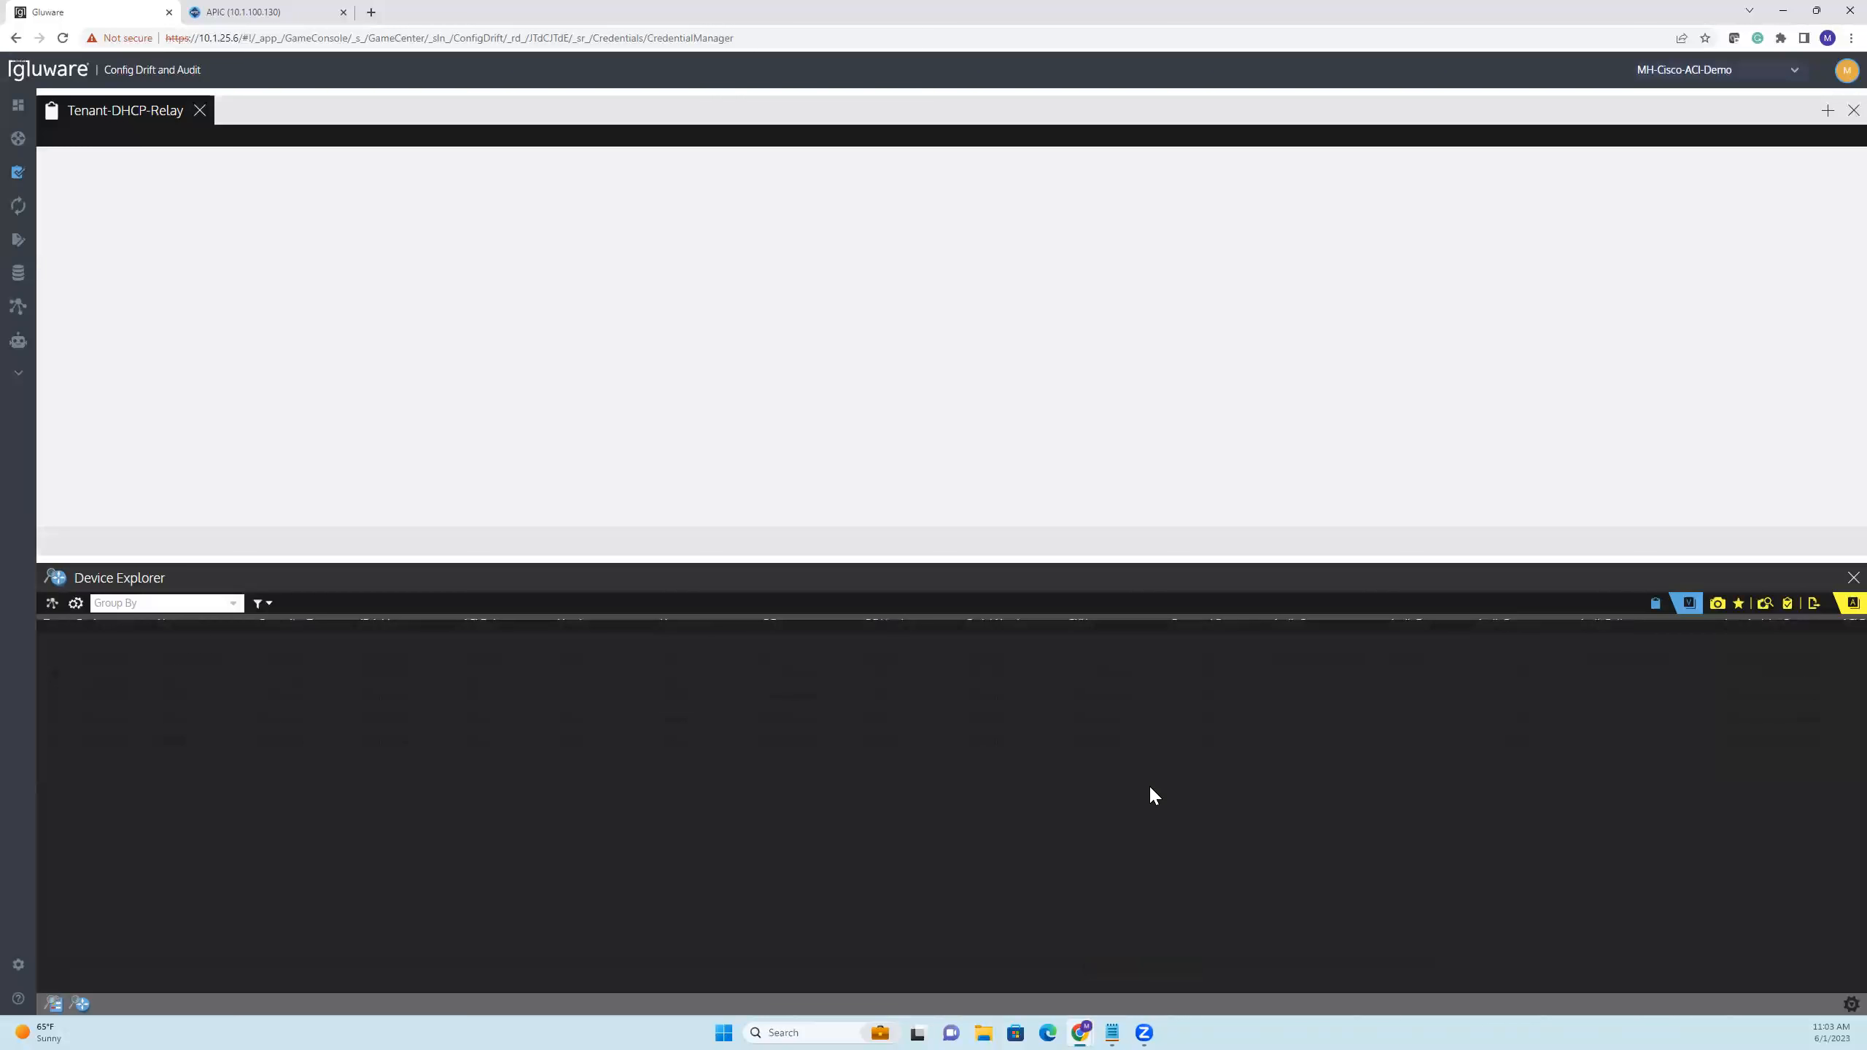
left_click_drag(893, 573, 892, 579)
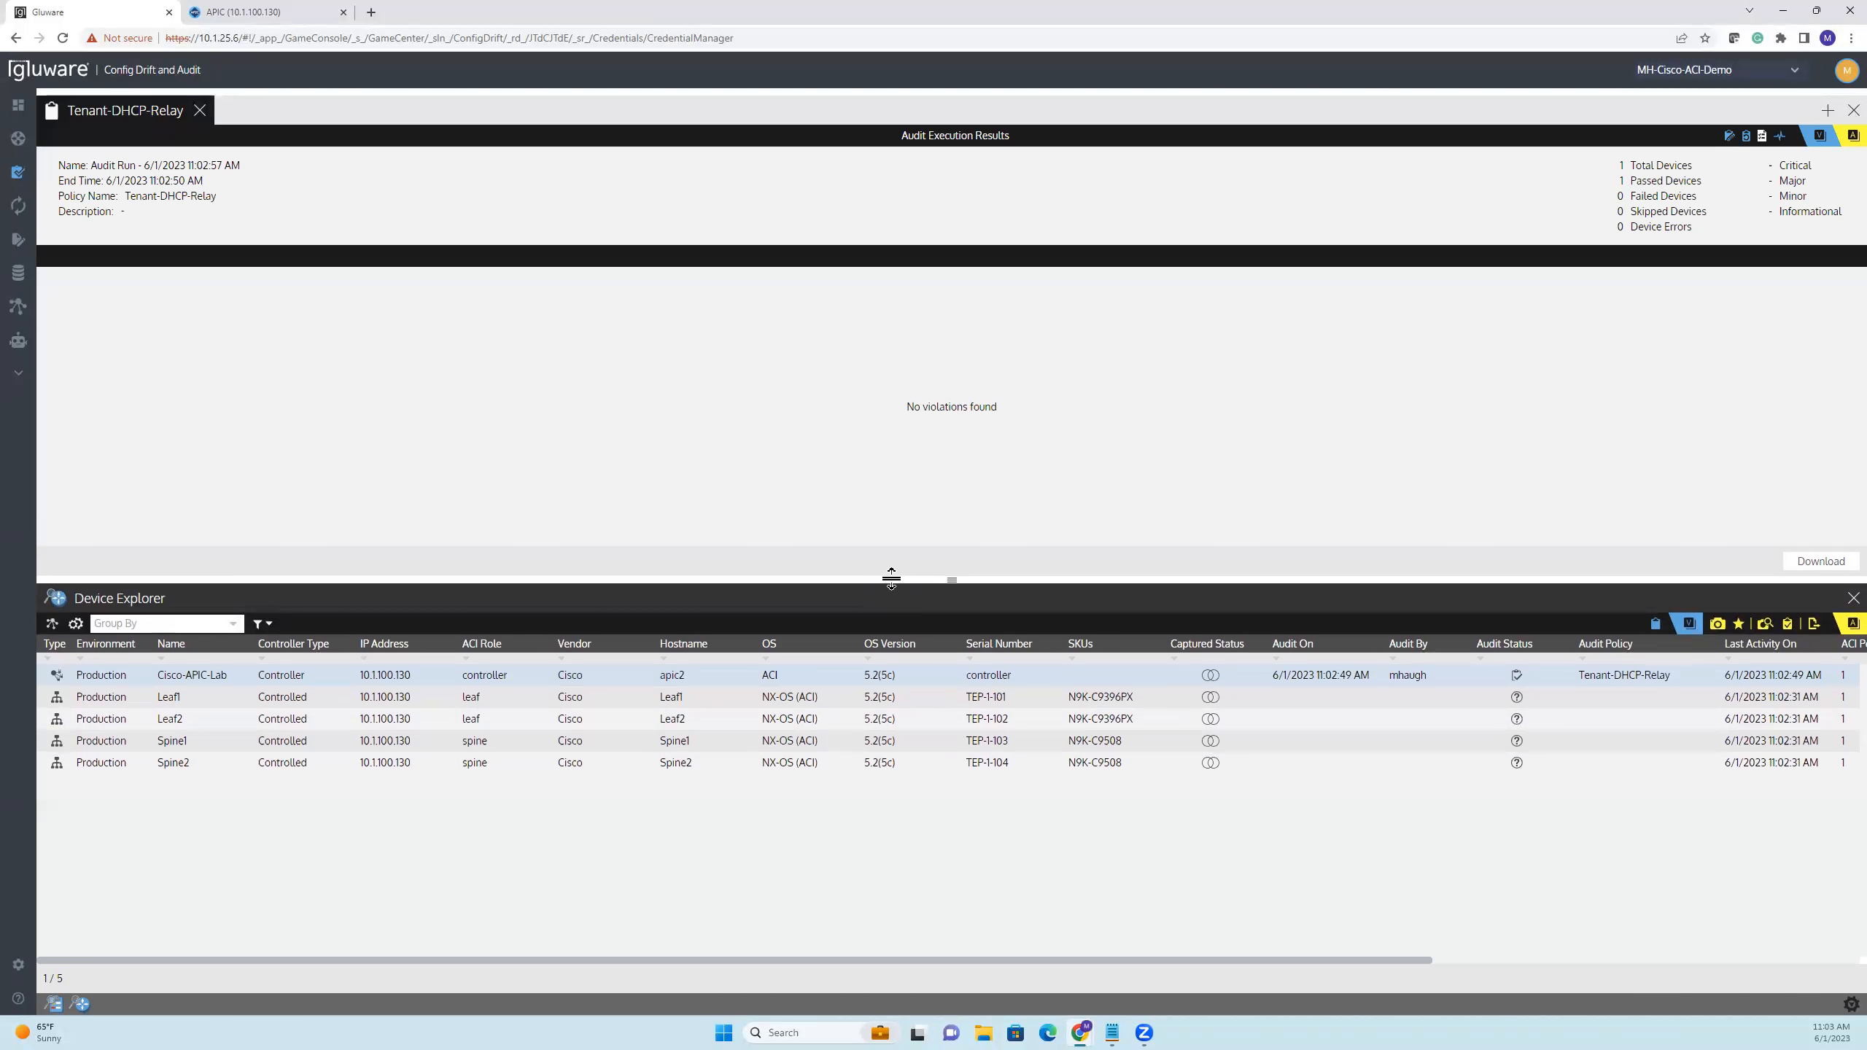